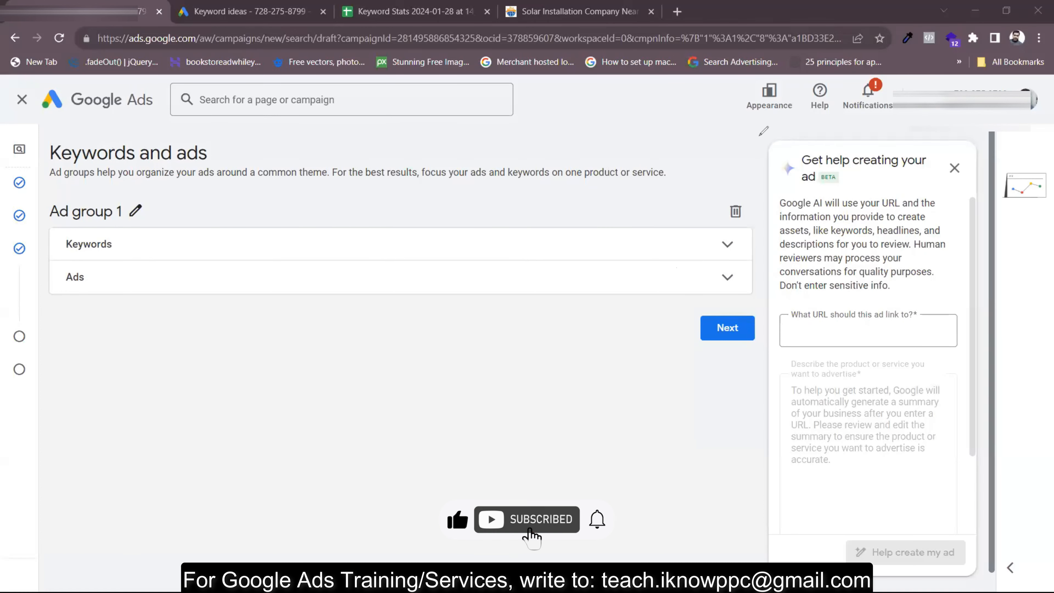
left_click_drag(836, 170, 826, 154)
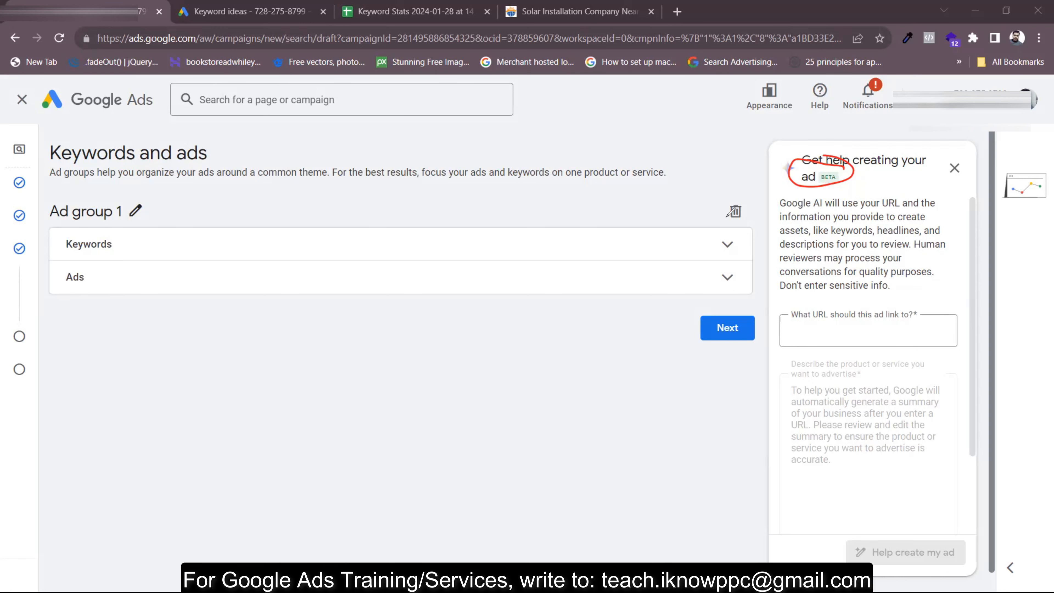
key("ctrl+z")
left_click_drag(838, 172, 917, 177)
left_click_drag(814, 188, 797, 189)
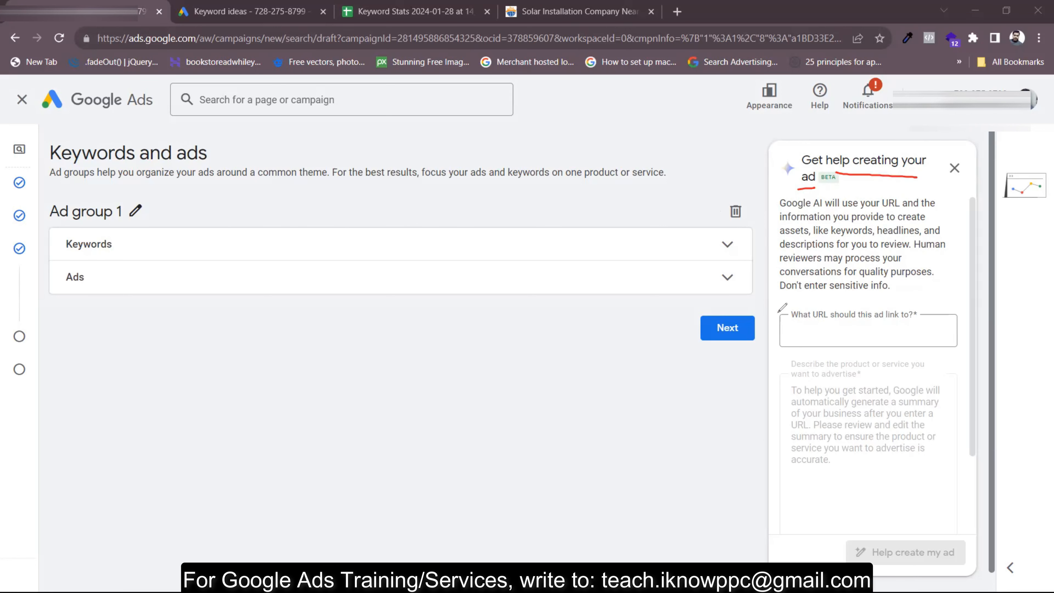
left_click_drag(778, 299, 794, 306)
left_click_drag(838, 212, 917, 210)
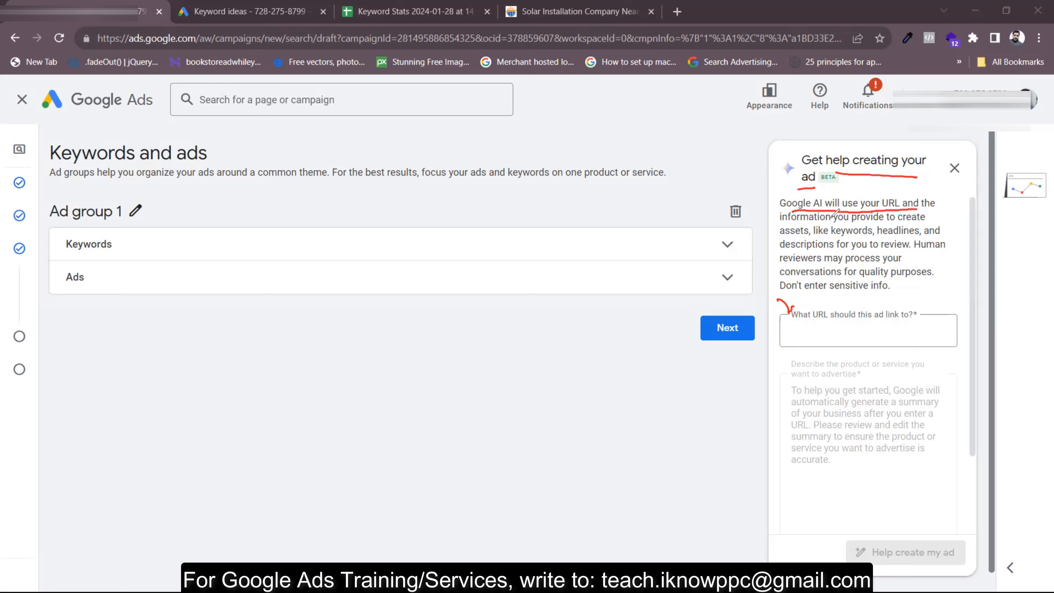
left_click_drag(784, 221, 920, 223)
mouse_move(783, 236)
left_mouse_down()
mouse_move(908, 235)
mouse_move(867, 250)
mouse_move(899, 249)
left_mouse_up()
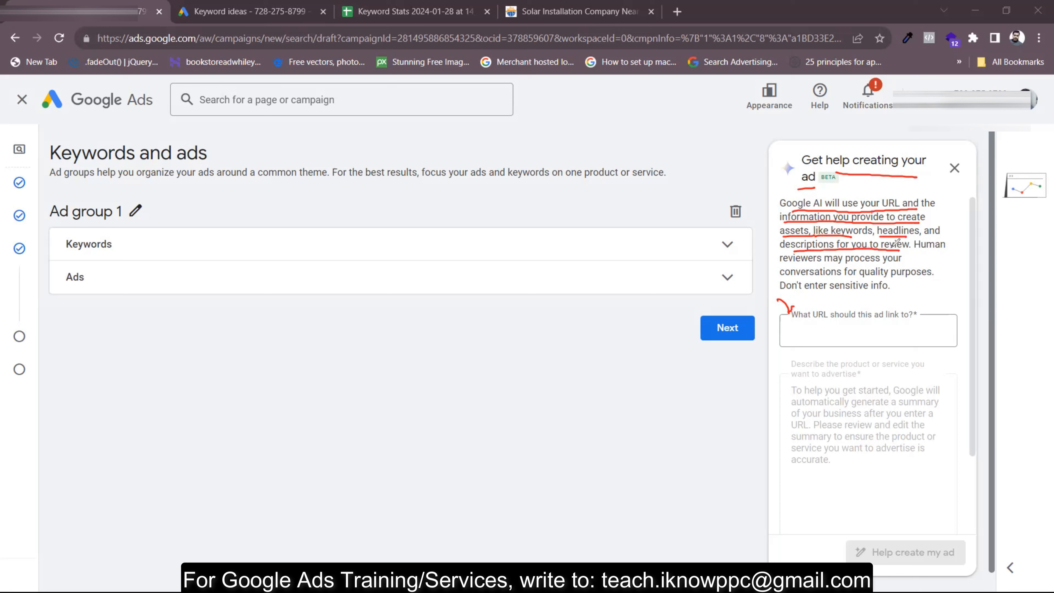
left_click_drag(796, 262, 892, 261)
left_click_drag(797, 281, 910, 281)
left_click_drag(797, 293, 888, 292)
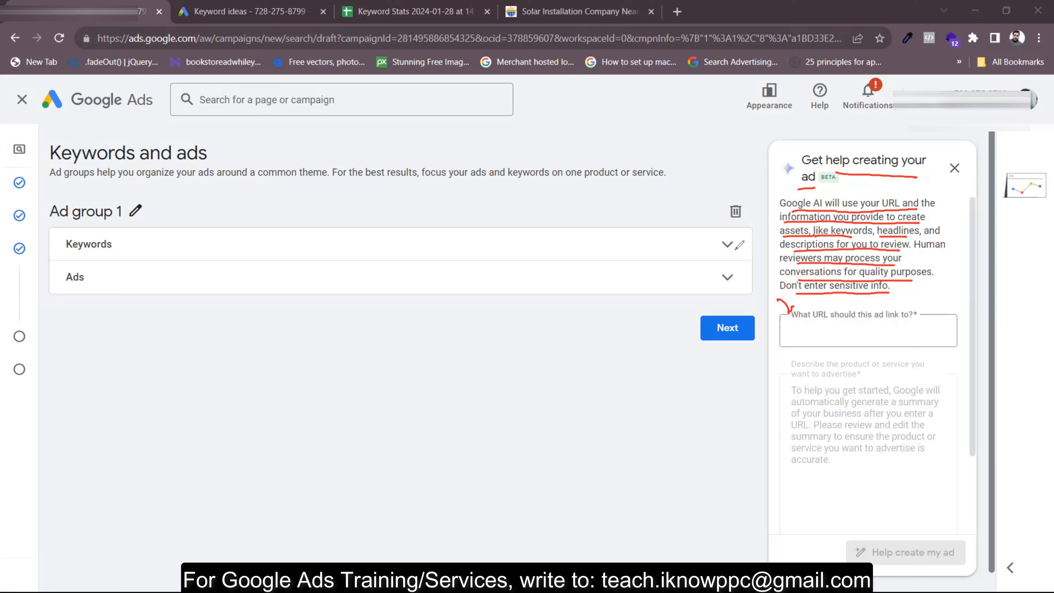
mouse_move(103, 227)
left_mouse_down()
mouse_move(116, 245)
mouse_move(97, 227)
left_mouse_up()
left_click_drag(84, 264, 89, 328)
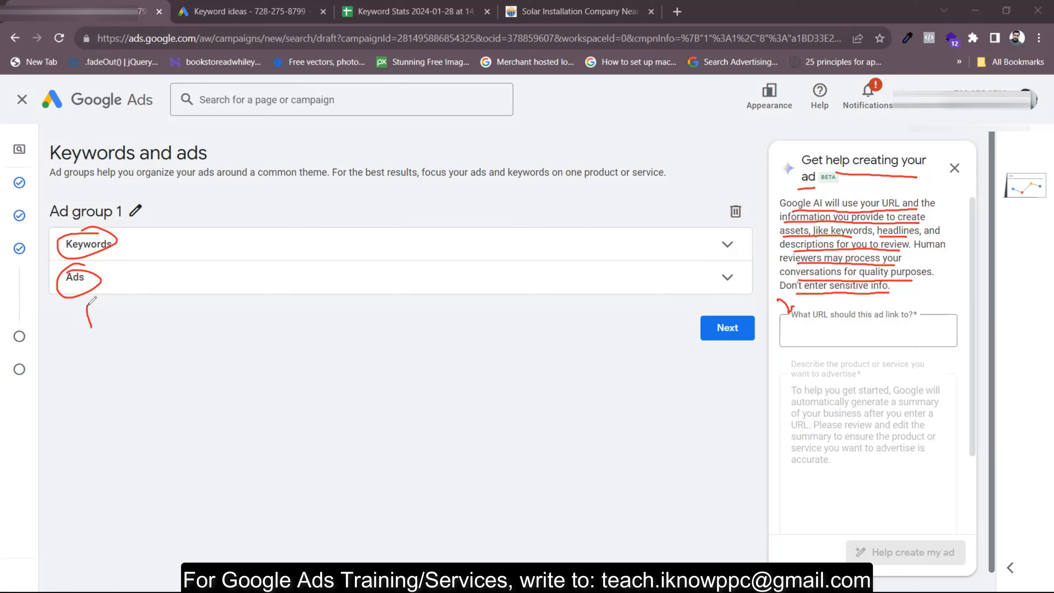
mouse_move(82, 378)
left_mouse_down()
mouse_move(76, 357)
mouse_move(118, 344)
mouse_move(58, 373)
mouse_move(267, 297)
left_mouse_up()
left_click_drag(181, 372, 297, 321)
left_click_drag(224, 392, 255, 375)
left_click_drag(241, 386, 256, 378)
mouse_move(850, 151)
left_mouse_down()
mouse_move(815, 143)
mouse_move(889, 190)
mouse_move(798, 144)
mouse_move(850, 149)
left_mouse_up()
mouse_move(724, 183)
left_mouse_down()
mouse_move(617, 220)
mouse_move(639, 207)
left_mouse_up()
mouse_move(749, 188)
left_mouse_down()
mouse_move(683, 157)
mouse_move(756, 185)
left_mouse_up()
mouse_move(566, 340)
left_mouse_down()
mouse_move(639, 318)
mouse_move(657, 290)
mouse_move(600, 296)
left_mouse_up()
left_click_drag(645, 349, 649, 364)
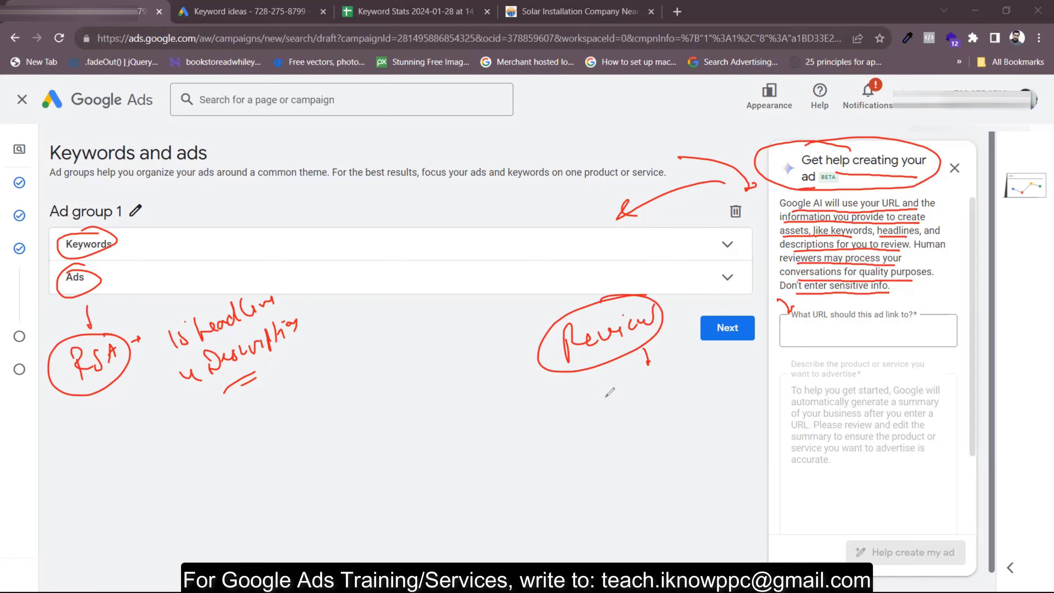
mouse_move(597, 400)
left_mouse_down()
mouse_move(600, 411)
mouse_move(659, 385)
mouse_move(628, 465)
mouse_move(701, 420)
left_mouse_up()
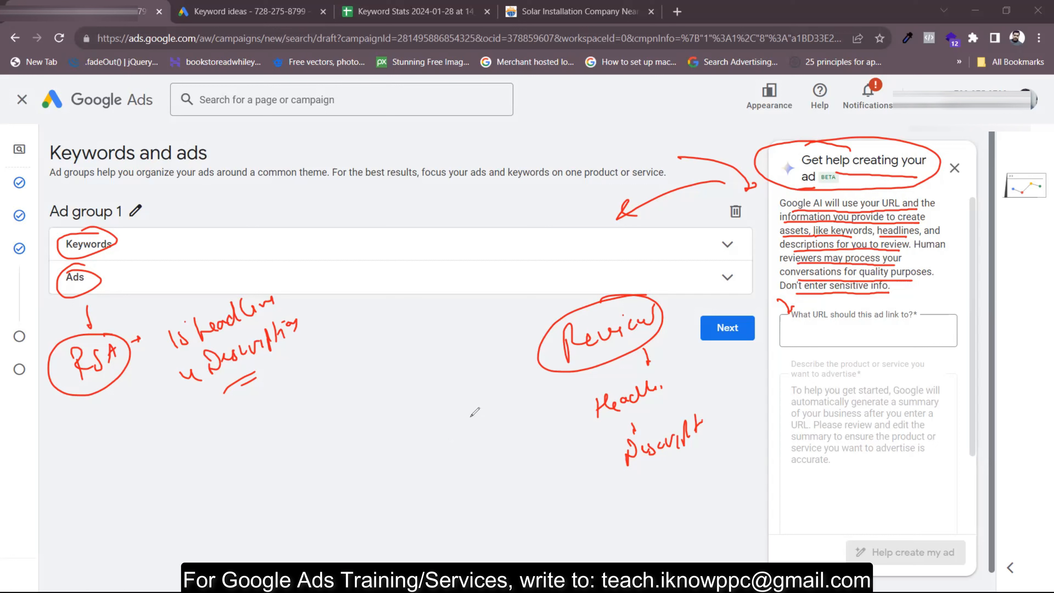
left_click_drag(420, 222, 453, 196)
left_click_drag(438, 286, 436, 328)
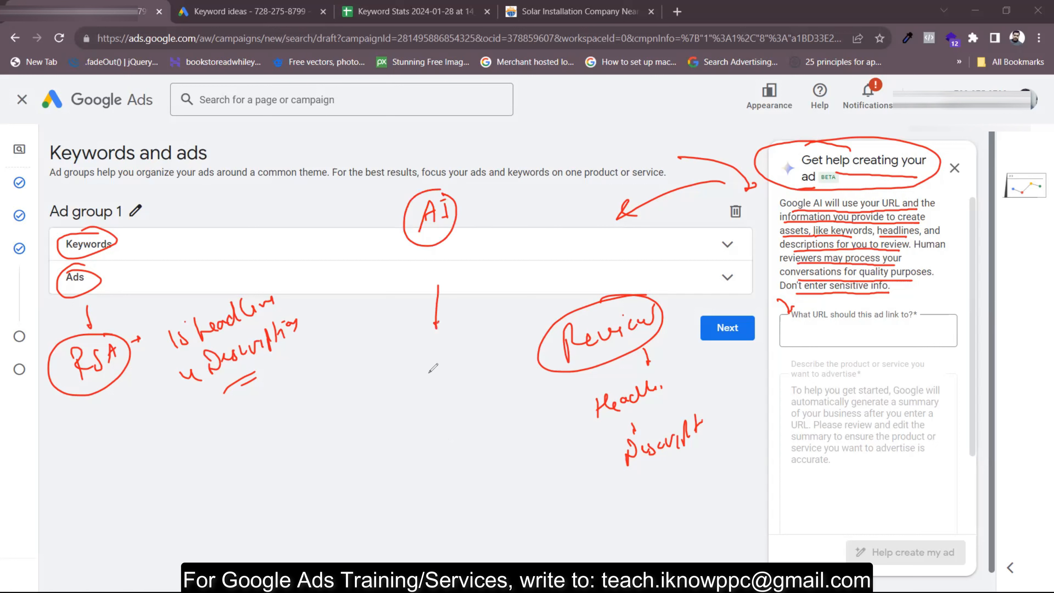
mouse_move(420, 395)
left_mouse_down()
mouse_move(429, 370)
mouse_move(465, 382)
mouse_move(479, 369)
mouse_move(491, 331)
mouse_move(436, 349)
left_mouse_up()
left_click_drag(393, 428, 382, 446)
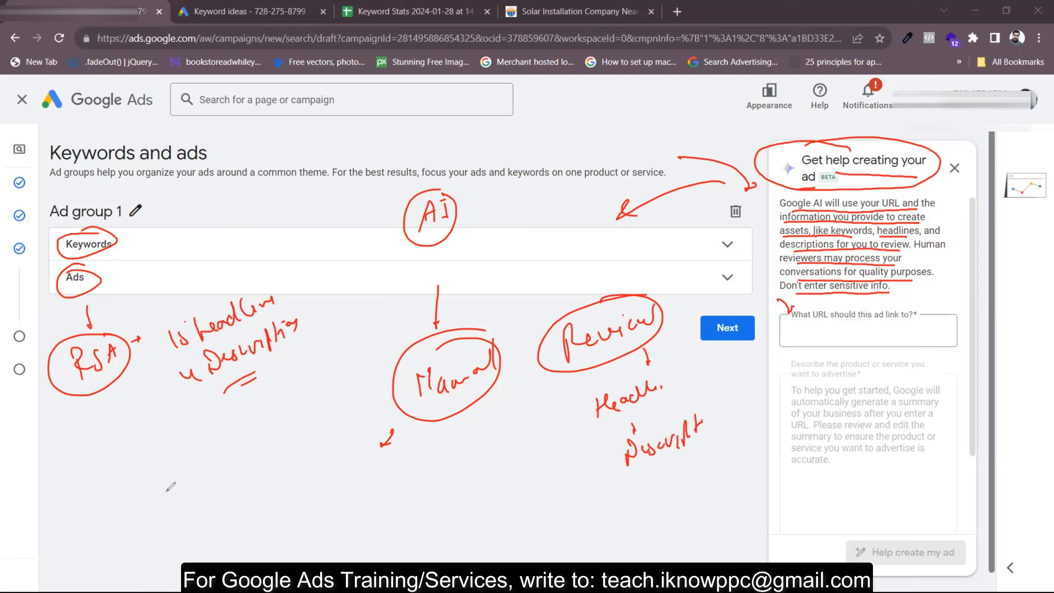
mouse_move(186, 464)
left_mouse_down()
mouse_move(201, 473)
mouse_move(275, 439)
mouse_move(286, 399)
mouse_move(283, 412)
mouse_move(312, 410)
mouse_move(376, 362)
mouse_move(191, 440)
mouse_move(316, 357)
left_mouse_up()
mouse_move(310, 442)
left_mouse_down()
mouse_move(316, 468)
mouse_move(325, 457)
left_mouse_up()
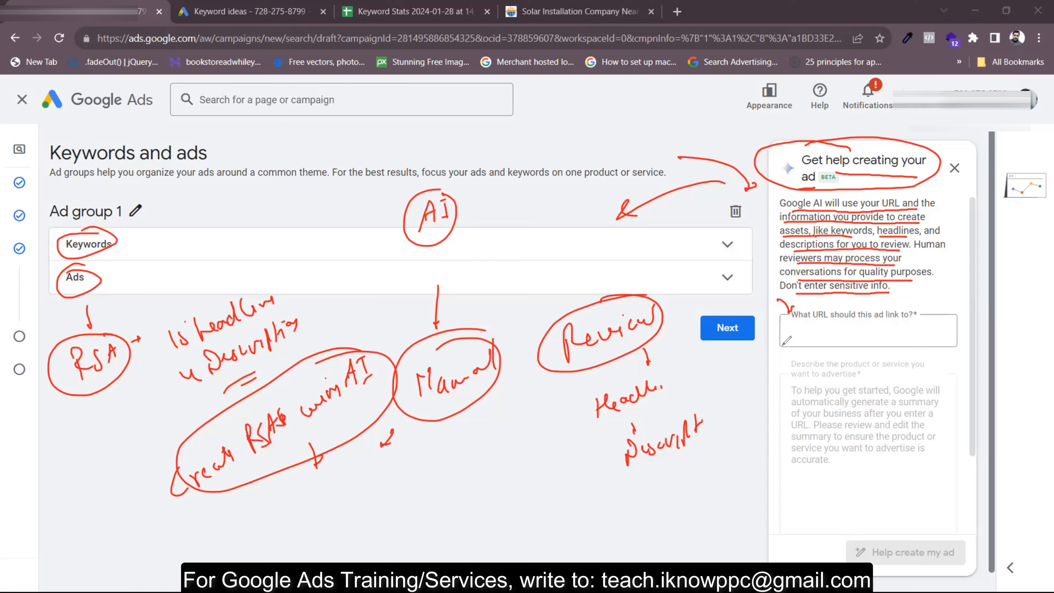
left_click_drag(786, 345, 769, 370)
left_click_drag(273, 240, 298, 224)
key("ctrl+shift+Tab")
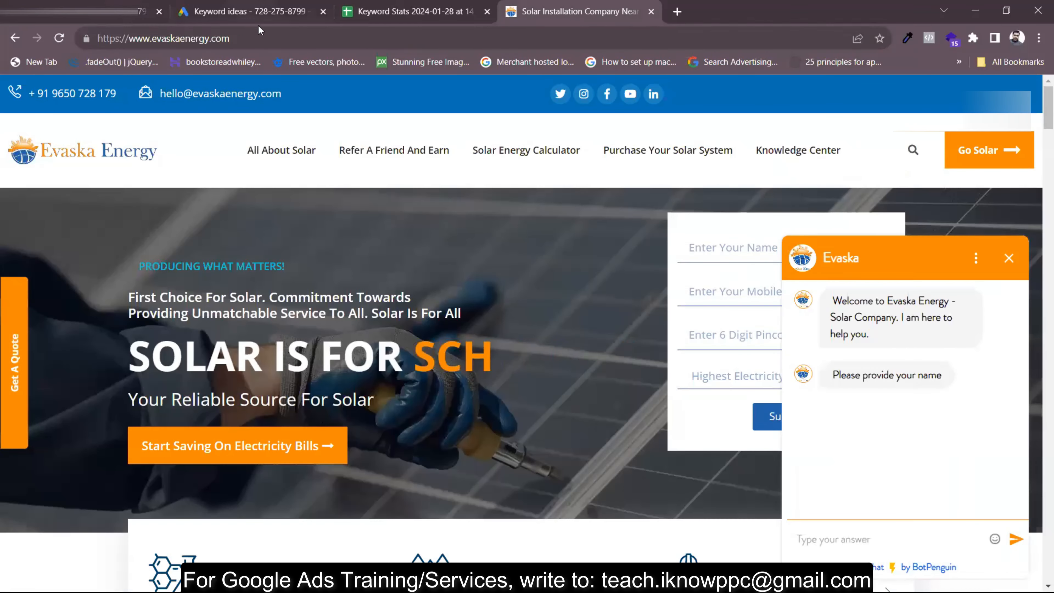
left_click(117, 22)
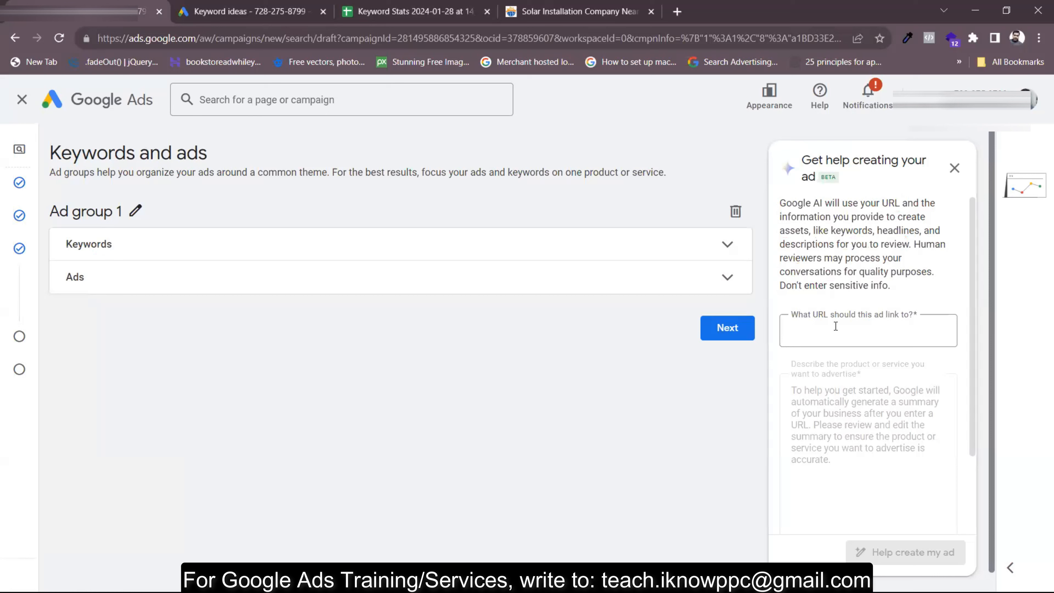
left_click(812, 327)
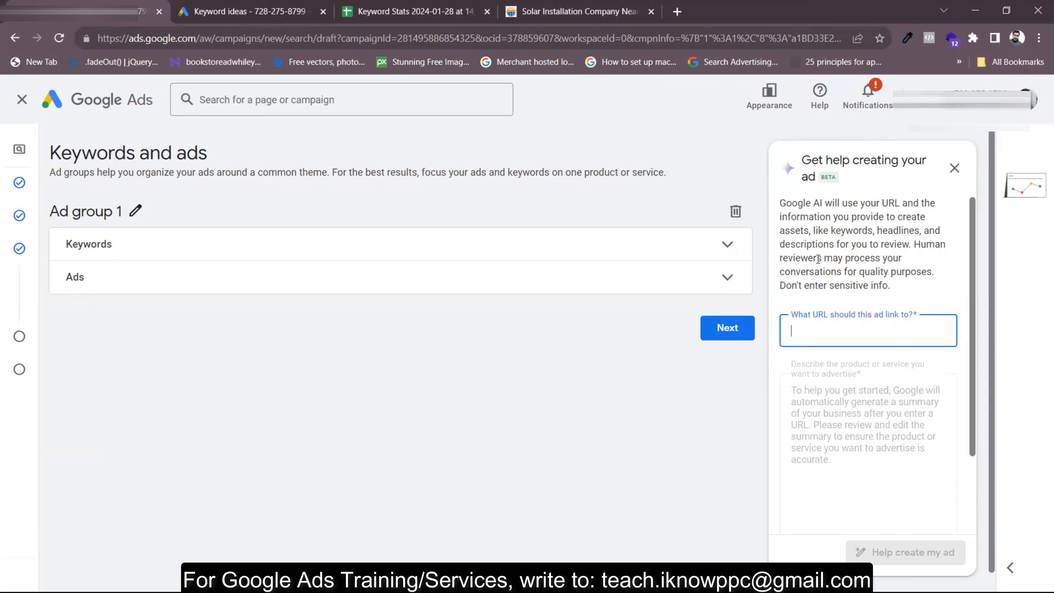
type("https://www.evaskaenergy.com/")
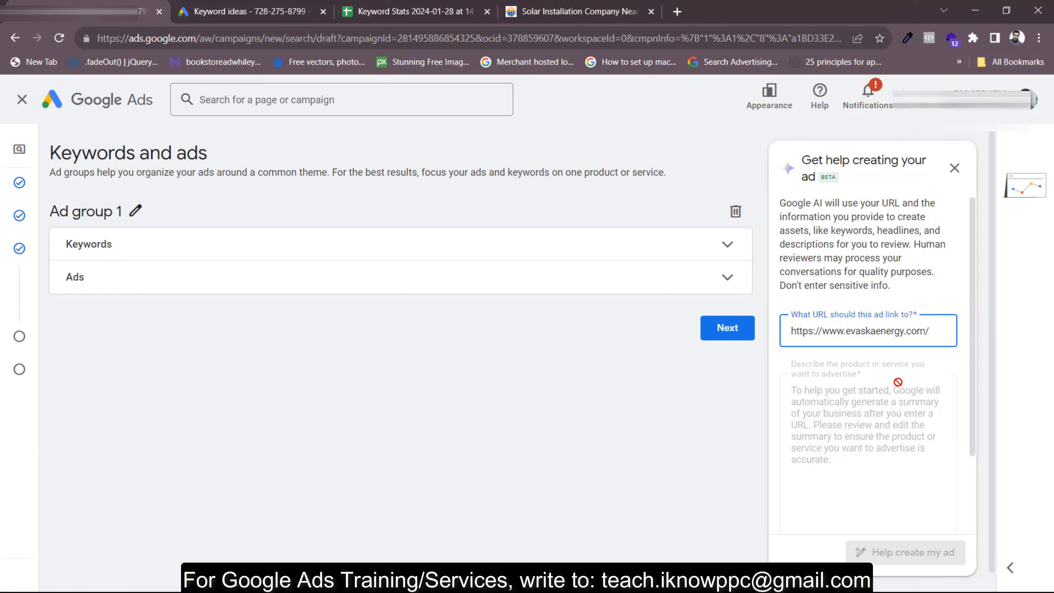
left_click(883, 372)
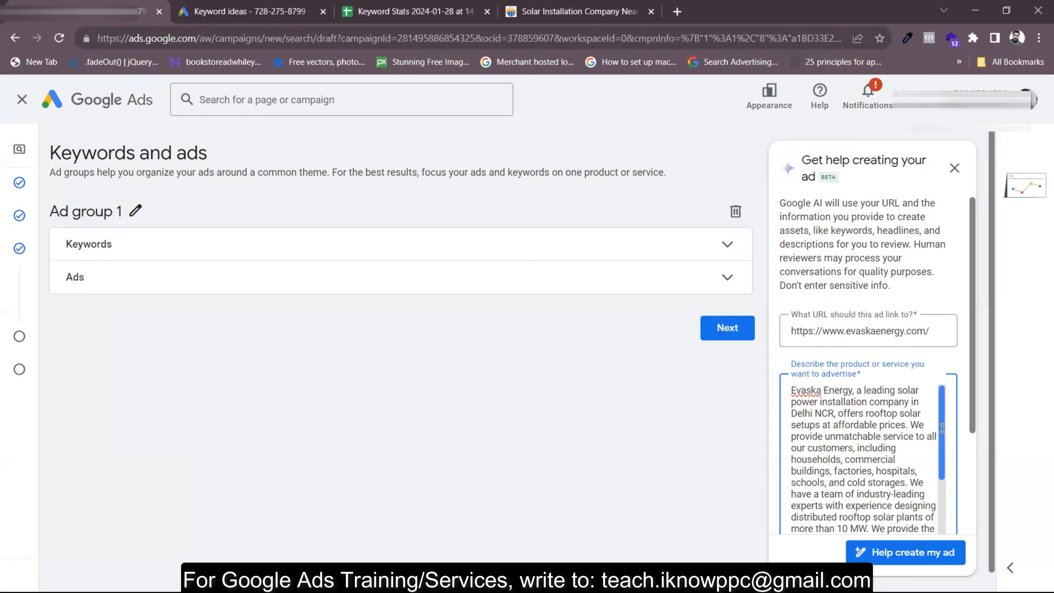
Append the prepared paragraph on target audience and unique selling points to the business description, and have the AI create the ad
left_click_drag(942, 427, 943, 519)
key("ctrl+v")
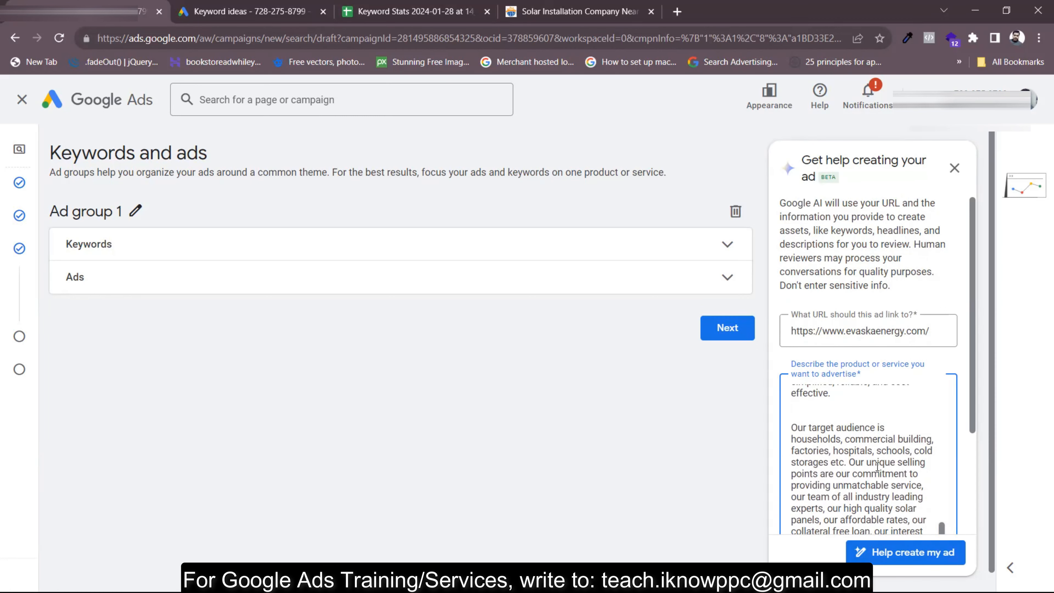
scroll(876, 466, "down", 1)
scroll(865, 458, "down", 3)
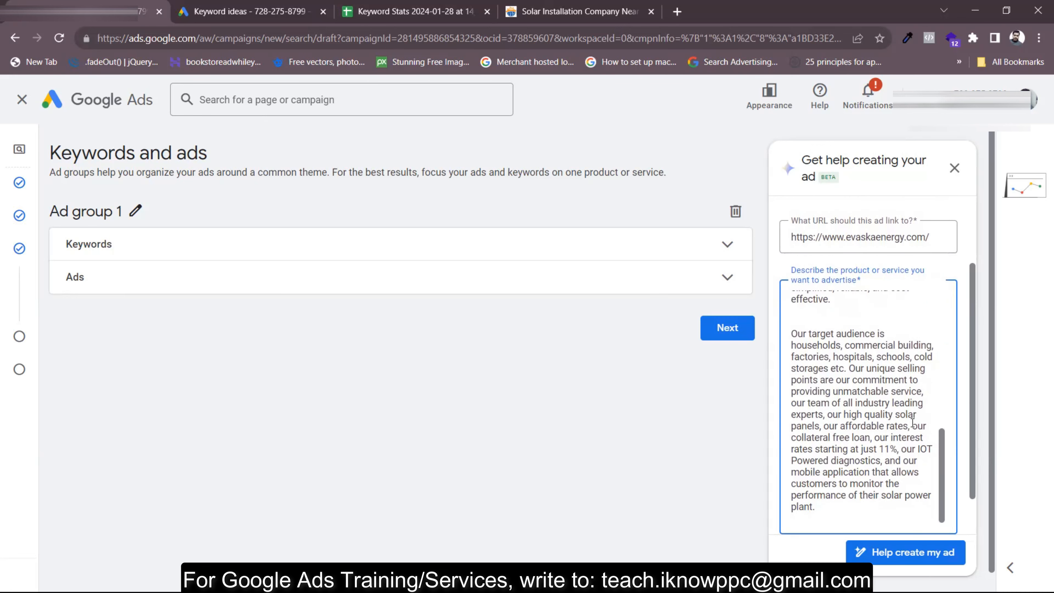
scroll(853, 442, "down", 2)
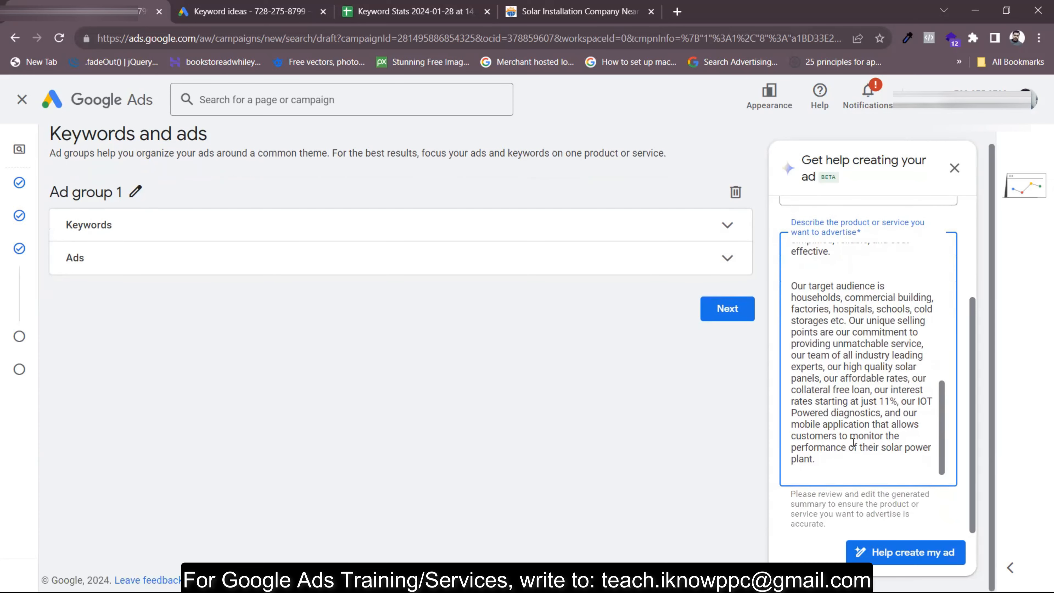
scroll(853, 443, "up", 10)
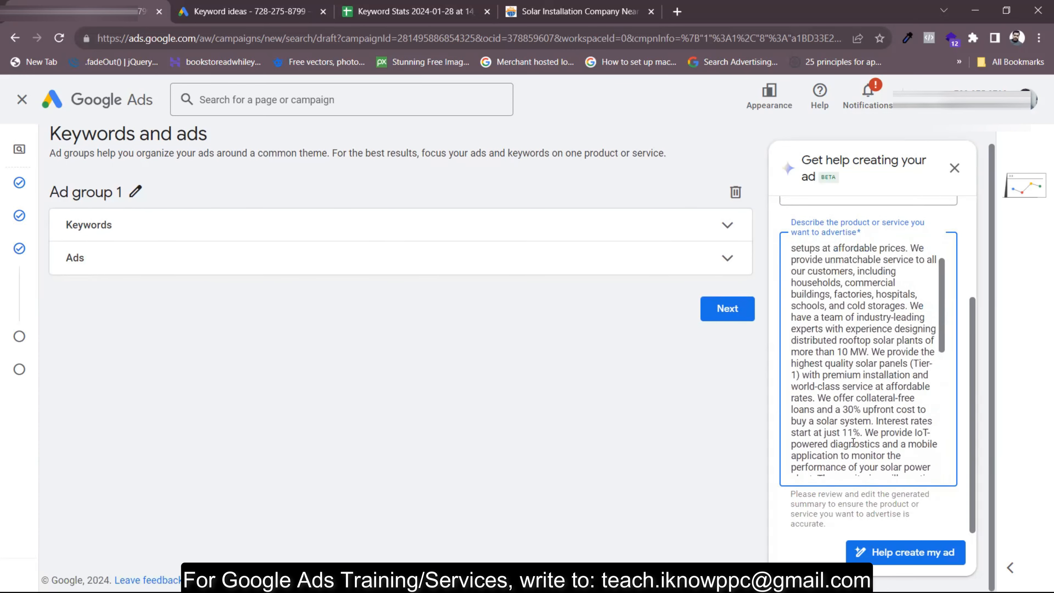
scroll(853, 443, "up", 3)
scroll(853, 442, "down", 5)
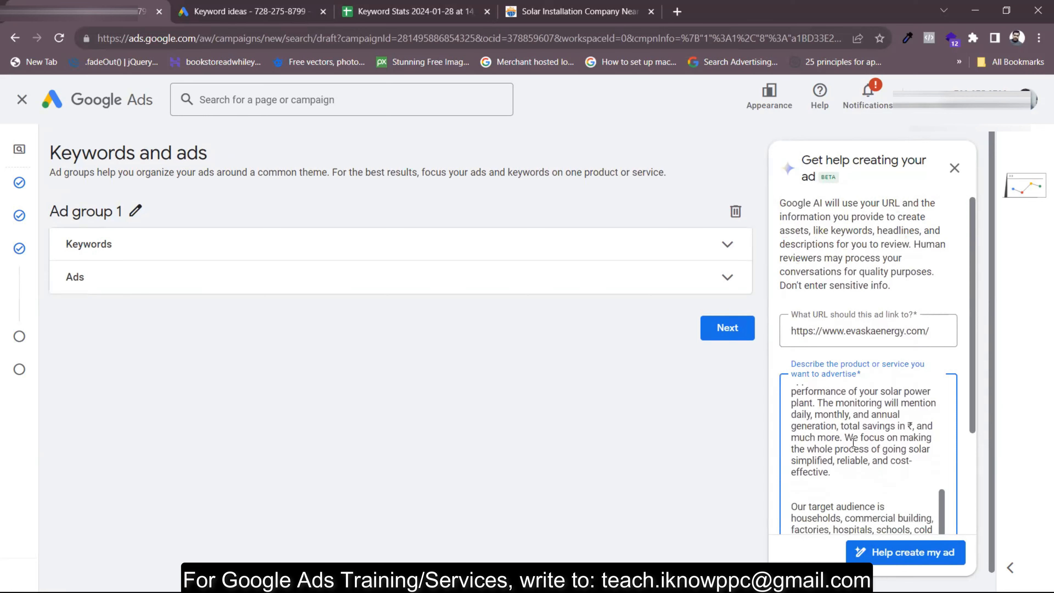
left_click(905, 560)
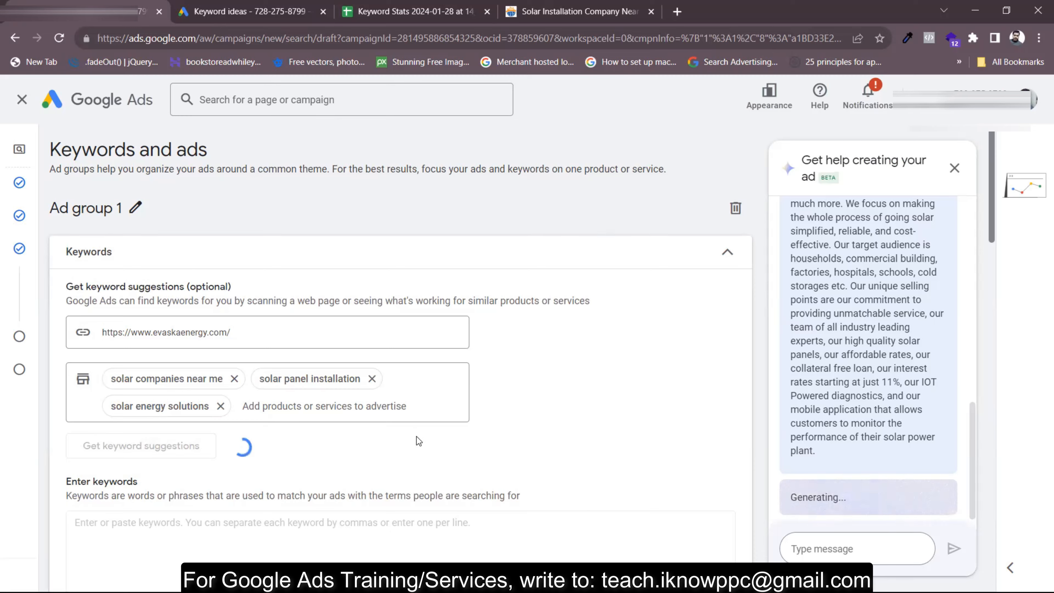
Review the generated keyword list and the assistant's messages about the keywords, headlines and descriptions it created
scroll(417, 436, "down", 2)
scroll(194, 428, "down", 2)
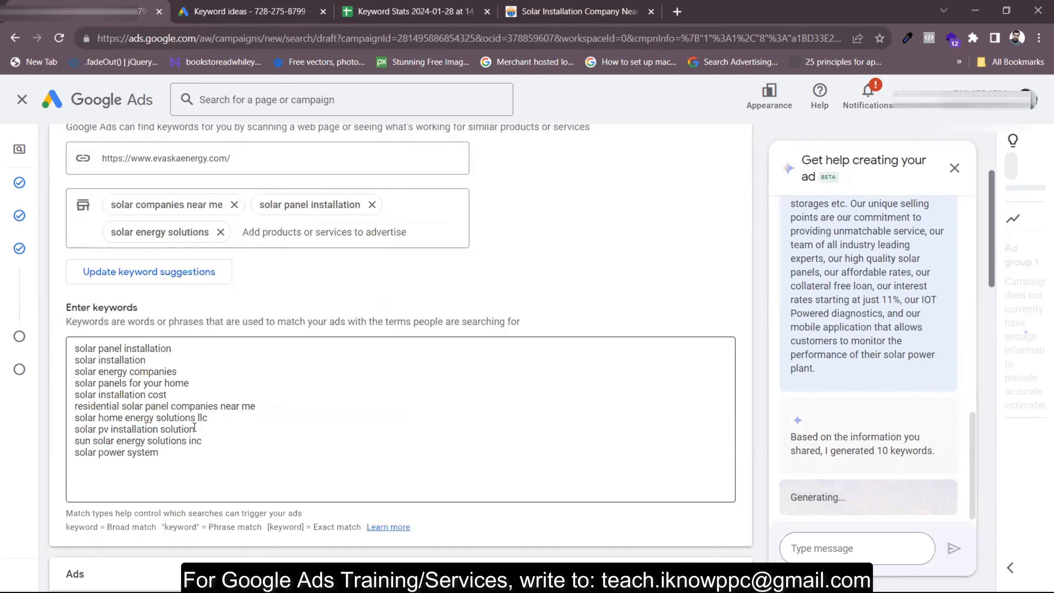
left_click_drag(103, 349, 152, 372)
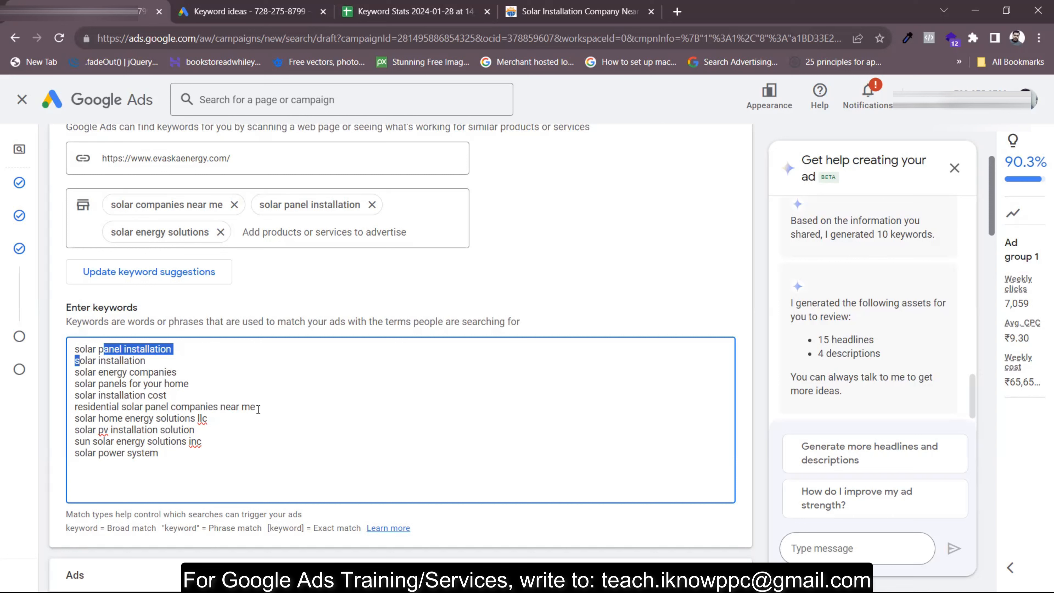
scroll(848, 303, "up", 3)
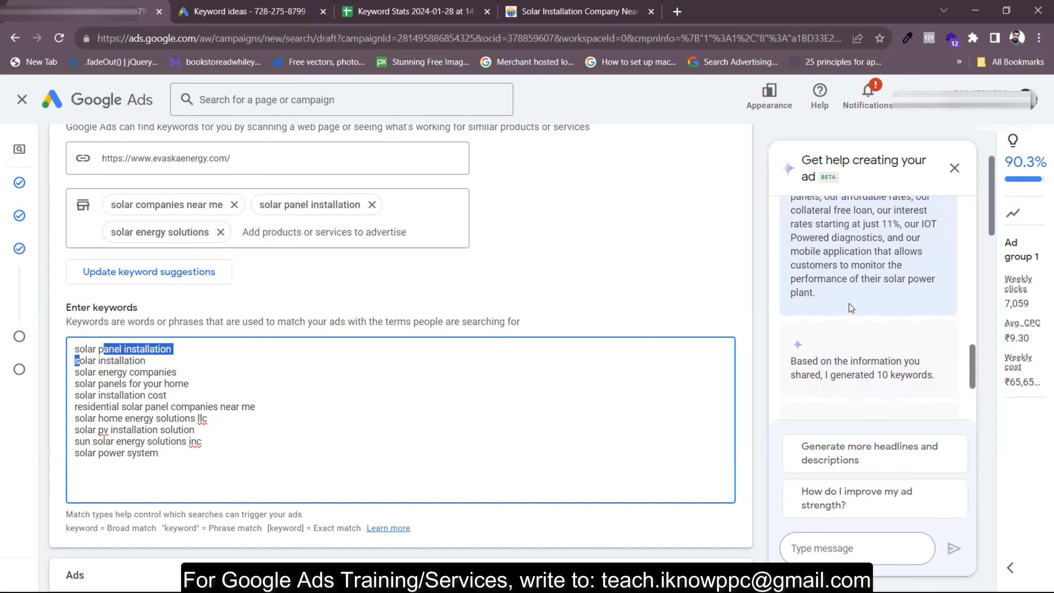
left_click_drag(835, 330, 915, 331)
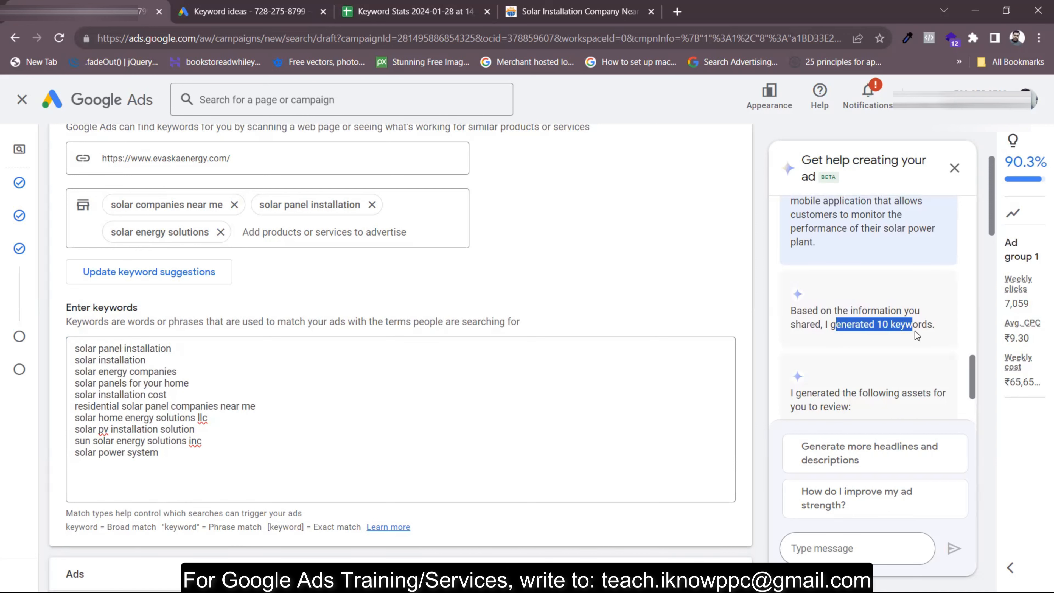
scroll(915, 332, "down", 2)
left_click_drag(819, 310, 859, 350)
scroll(857, 342, "down", 2)
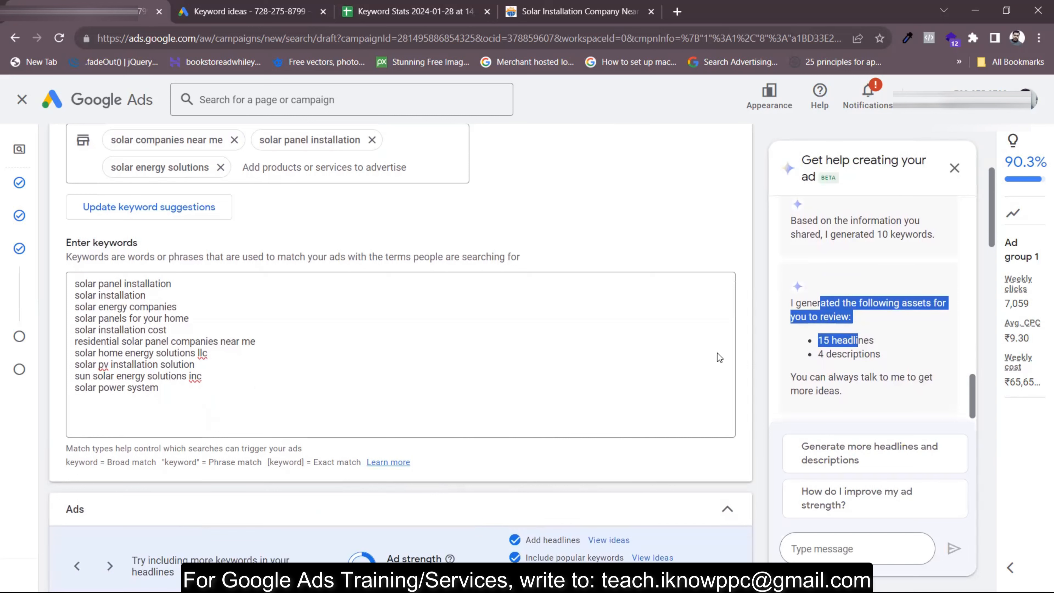
left_click(213, 358)
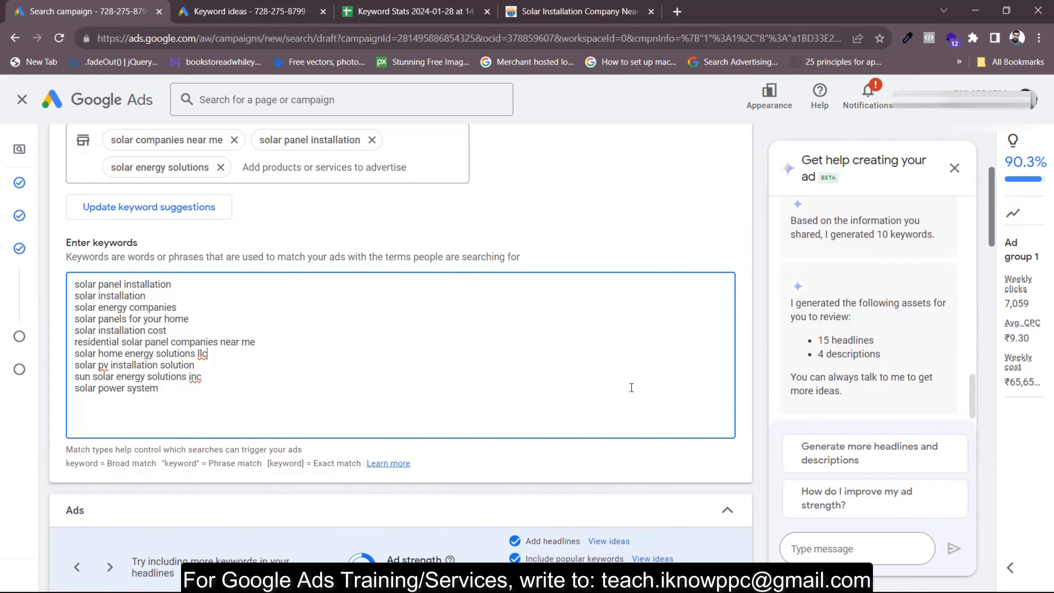
Examine the generated ad's strength rating, final URL, display path, preview and suggested headlines
scroll(631, 387, "down", 2)
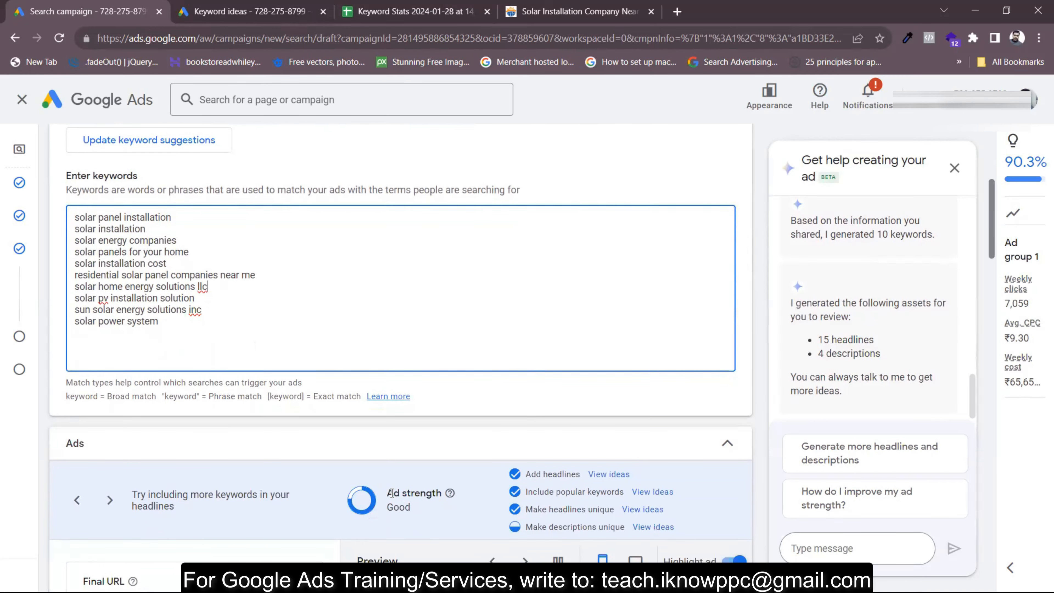
left_click_drag(392, 492, 410, 506)
scroll(411, 505, "down", 5)
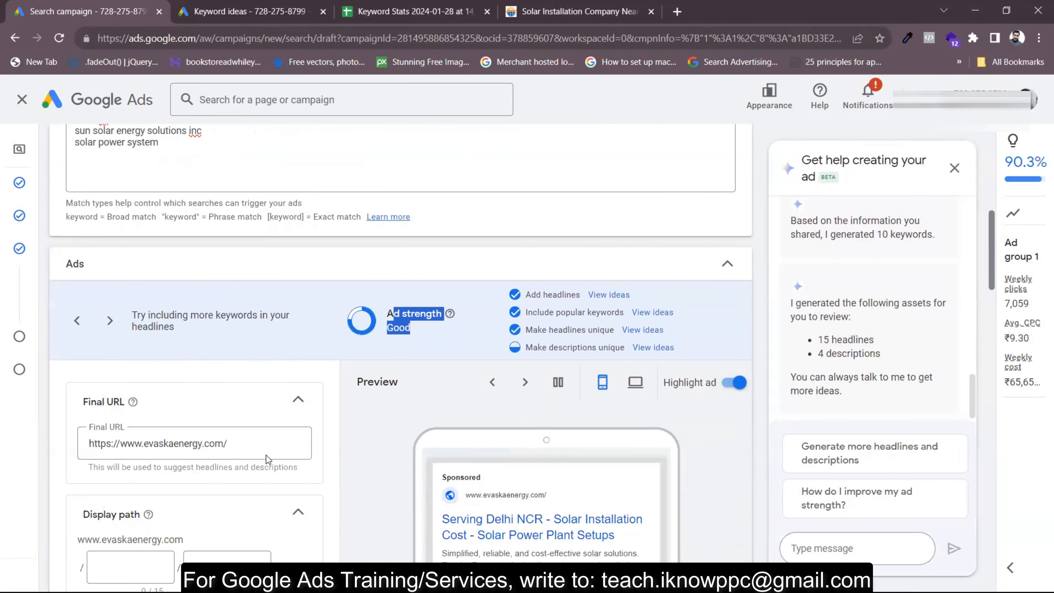
left_click_drag(227, 443, 80, 447)
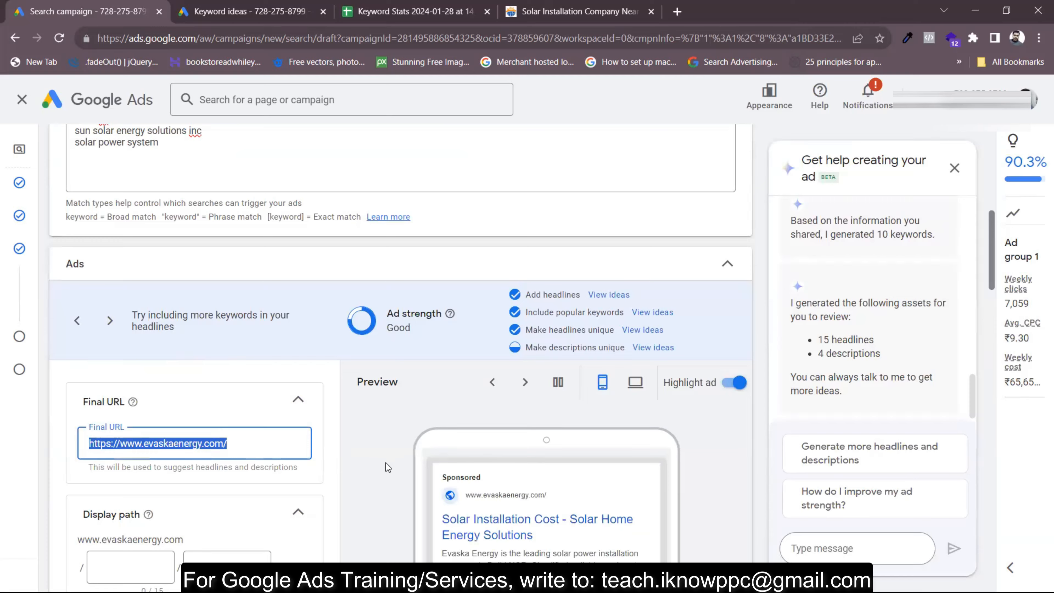
left_click(388, 467)
scroll(387, 468, "down", 3)
scroll(387, 467, "down", 7)
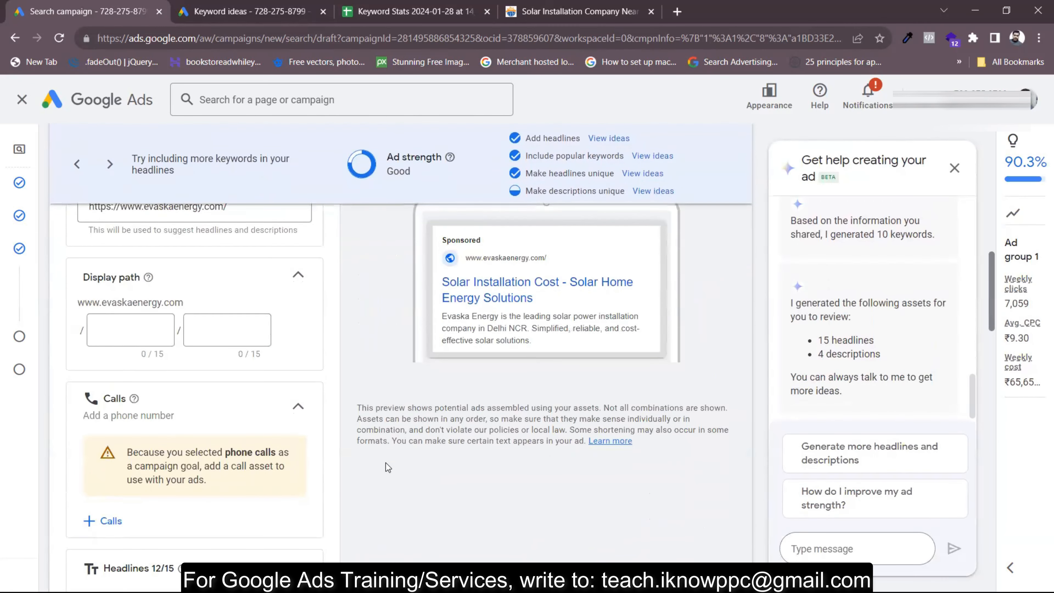
scroll(388, 467, "down", 5)
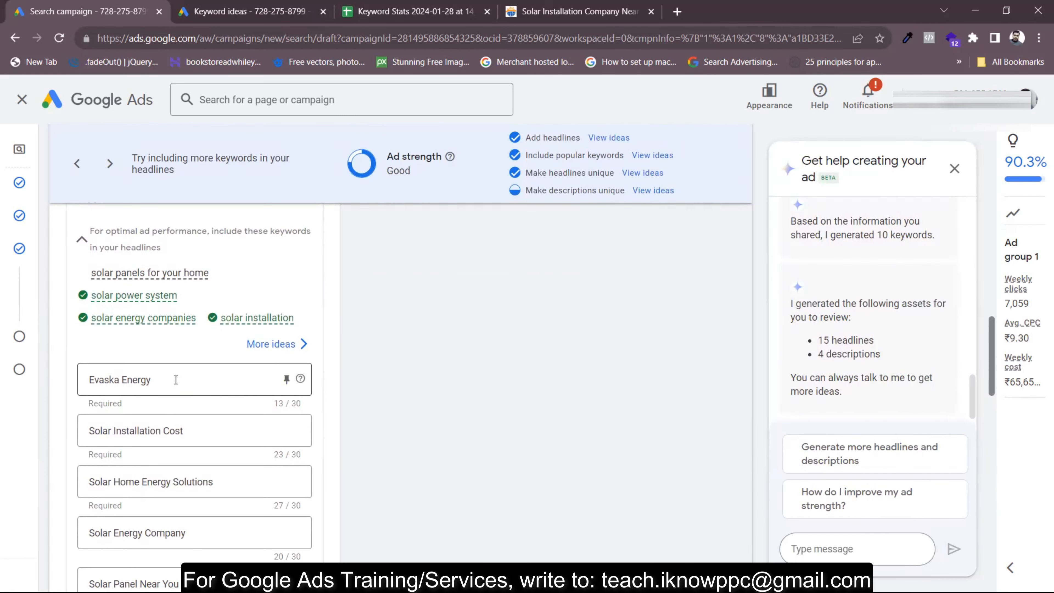
scroll(176, 380, "down", 2)
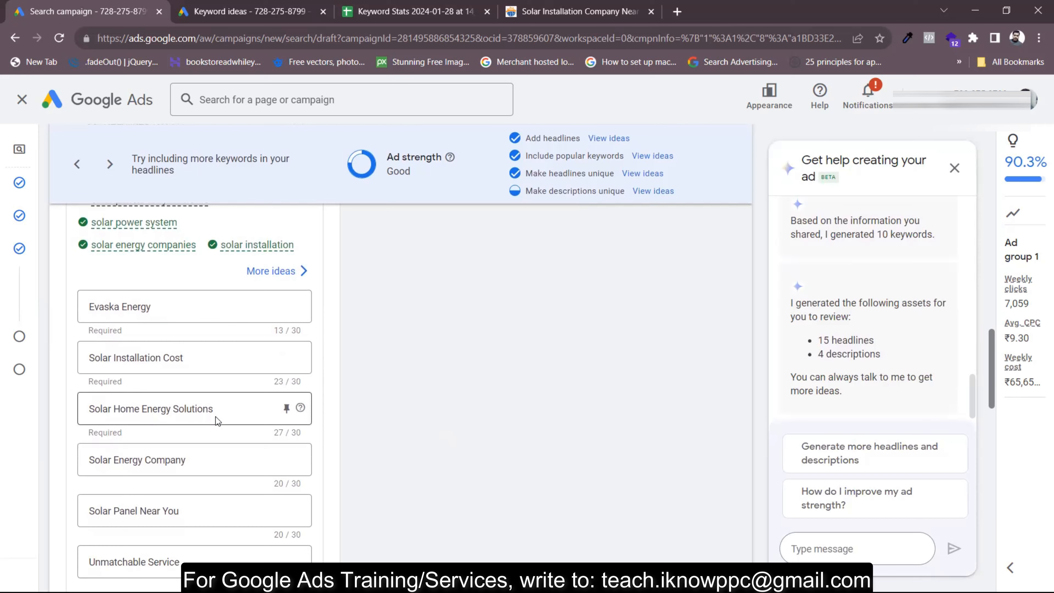
scroll(216, 420, "down", 2)
scroll(186, 404, "down", 2)
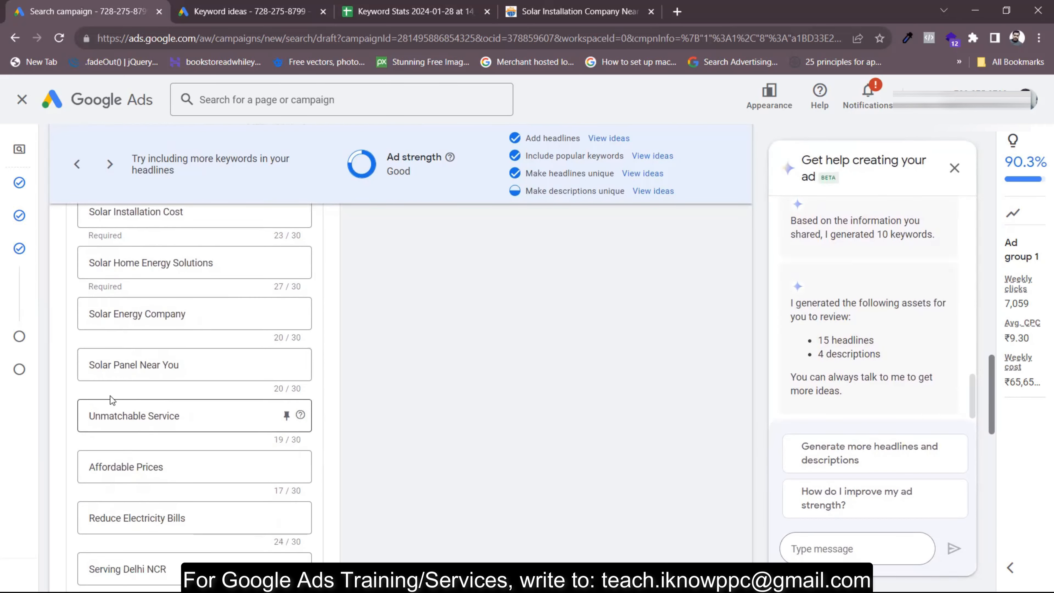
Look through the remaining generated headlines and ask the AI assistant "How do I improve my ad strength?"
left_click(160, 419)
scroll(161, 420, "down", 5)
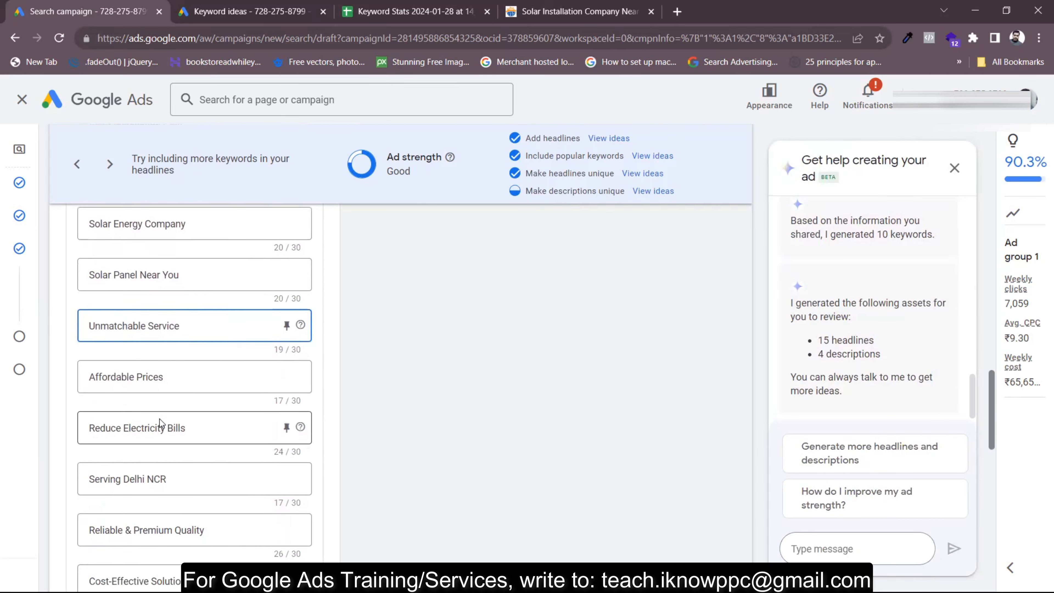
scroll(162, 422, "down", 1)
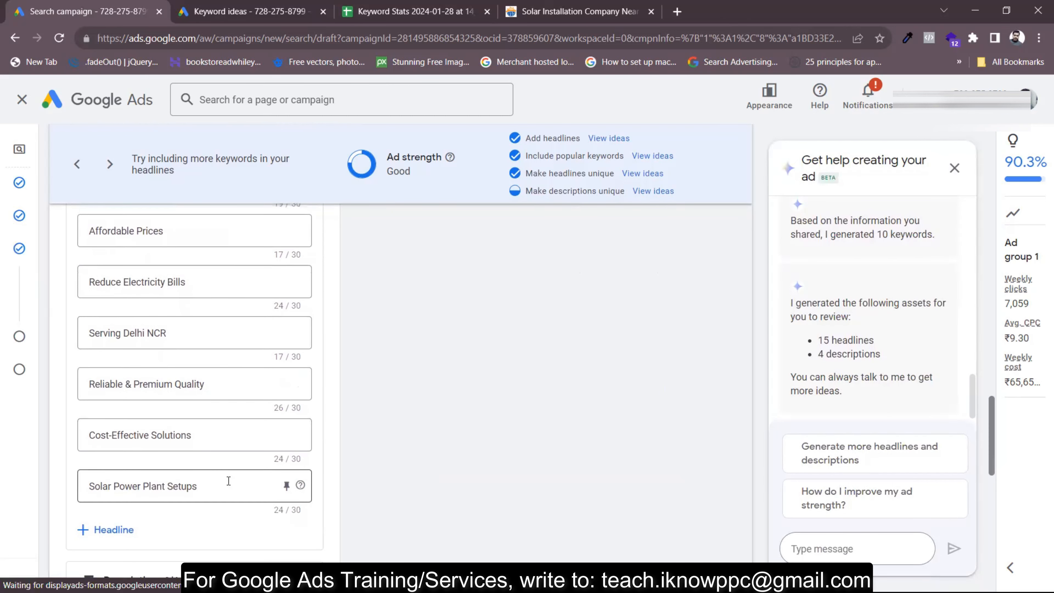
scroll(228, 481, "up", 7)
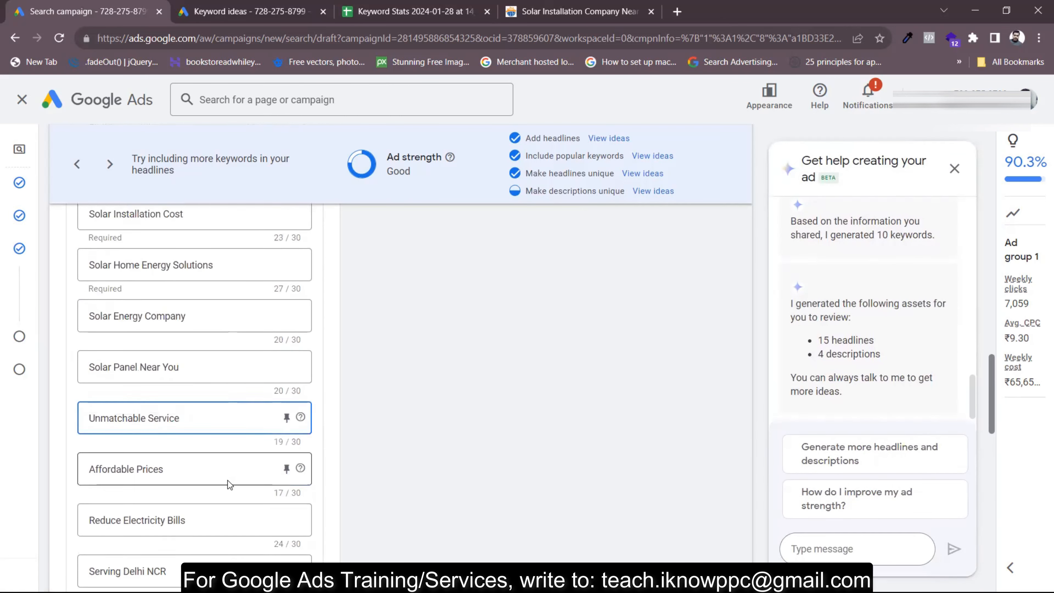
left_click(858, 509)
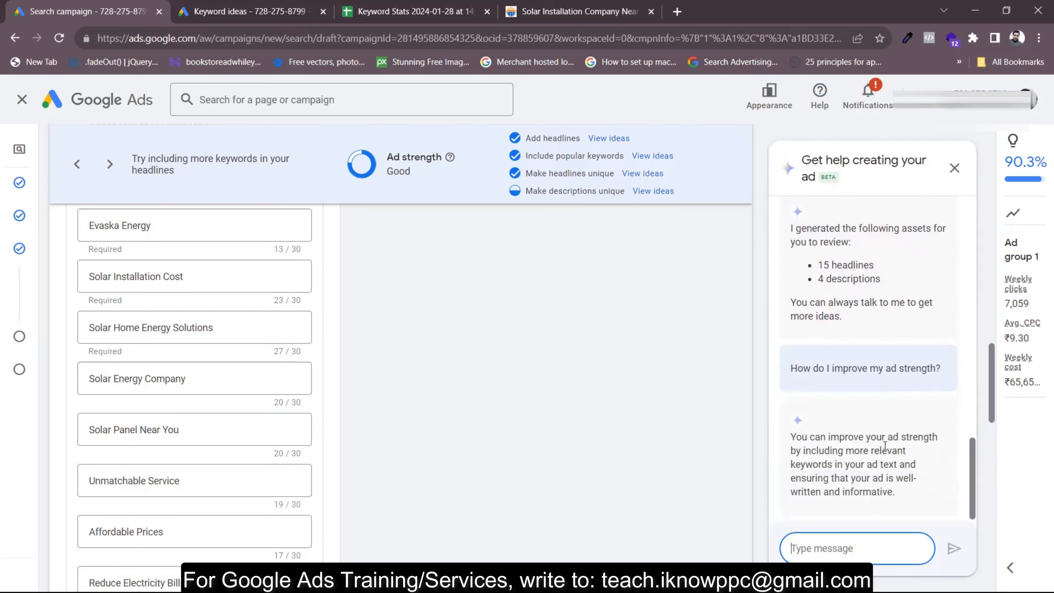
Read the assistant's advice on improving ad strength alongside its earlier messages, and check the ad's current headlines
scroll(862, 415, "up", 3)
scroll(863, 415, "down", 2)
scroll(863, 414, "up", 4)
scroll(862, 414, "down", 3)
scroll(862, 414, "down", 5)
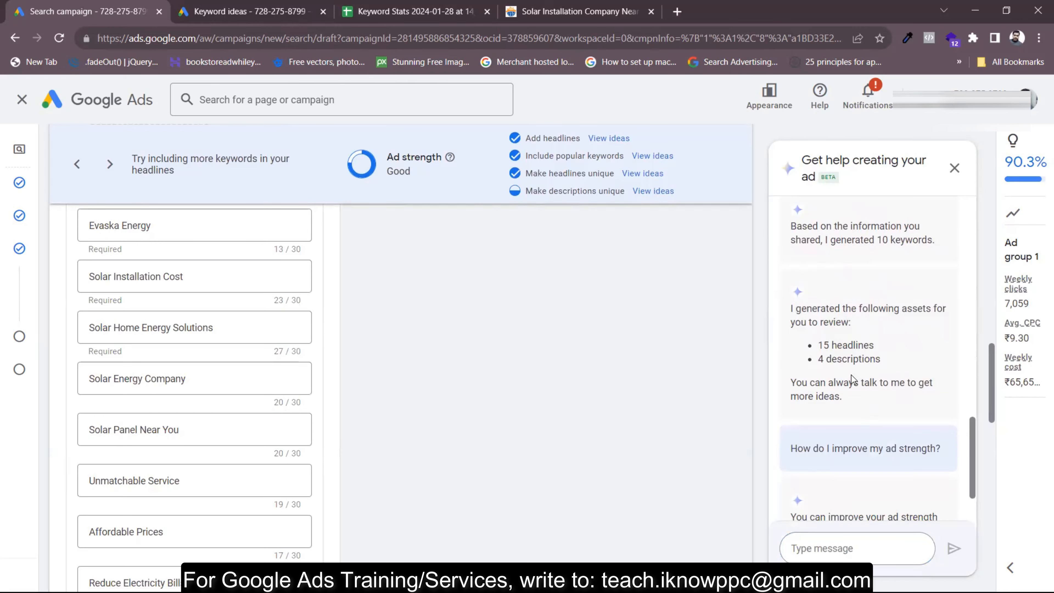
scroll(851, 375, "down", 4)
scroll(851, 383, "up", 2)
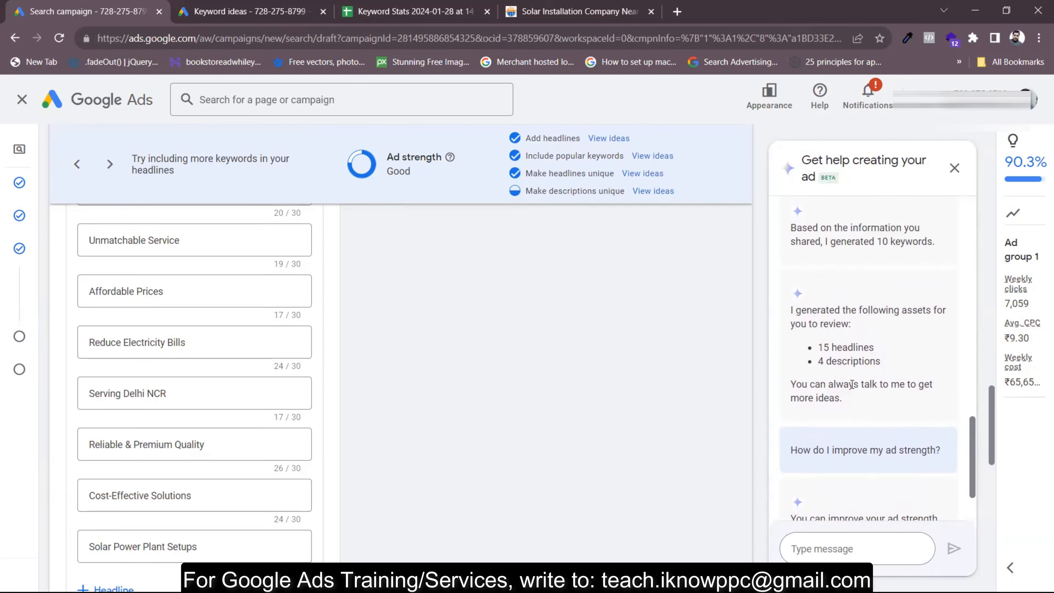
scroll(852, 383, "down", 2)
Send the assistant the request "Create more engaging headlines with clear CTA to improve the CTR and conversions"
left_click(840, 536)
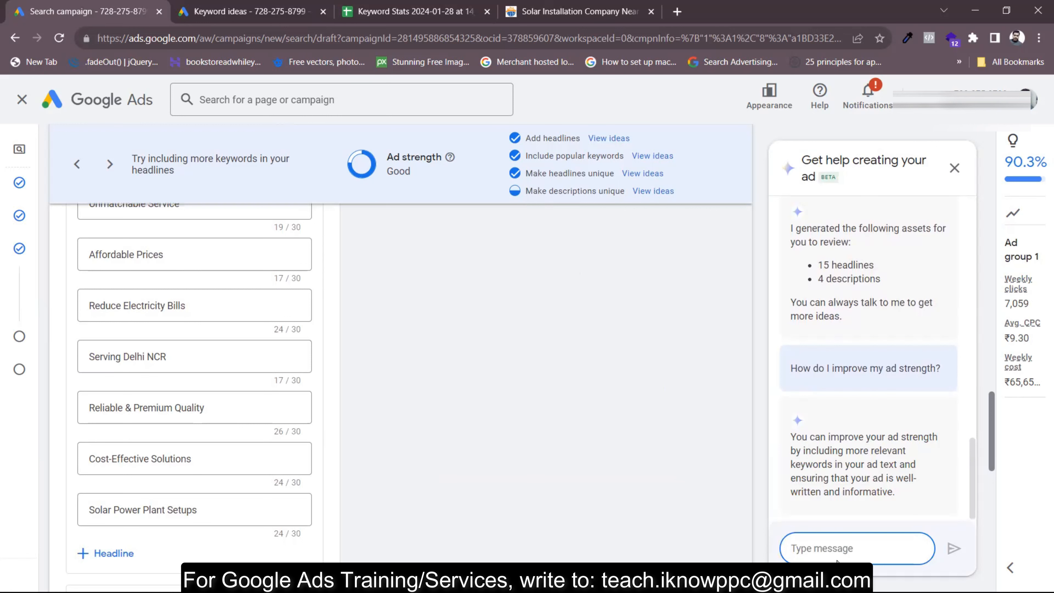
type("Cra")
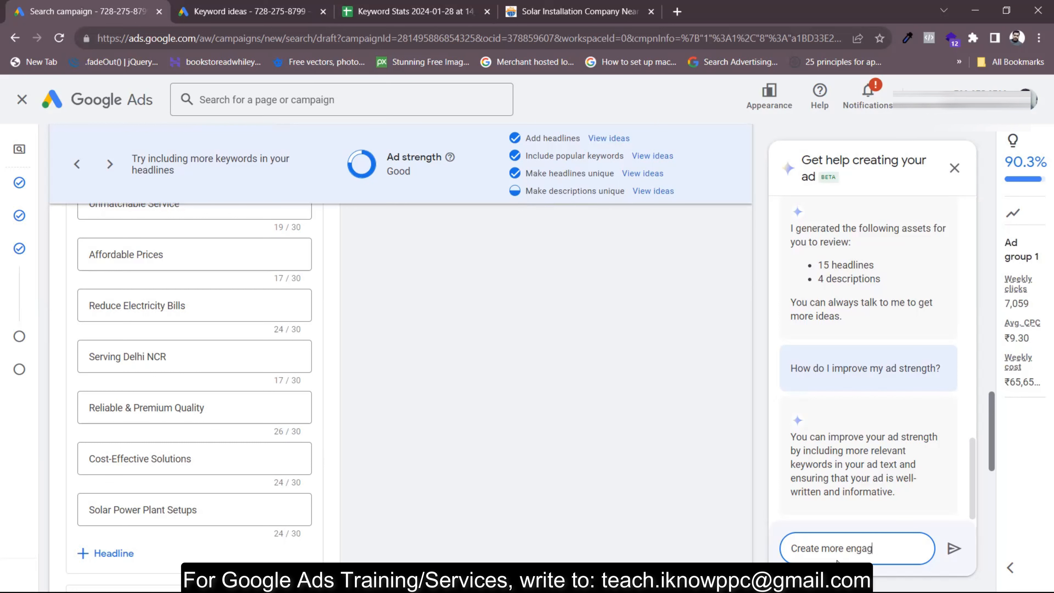
type("es with clear")
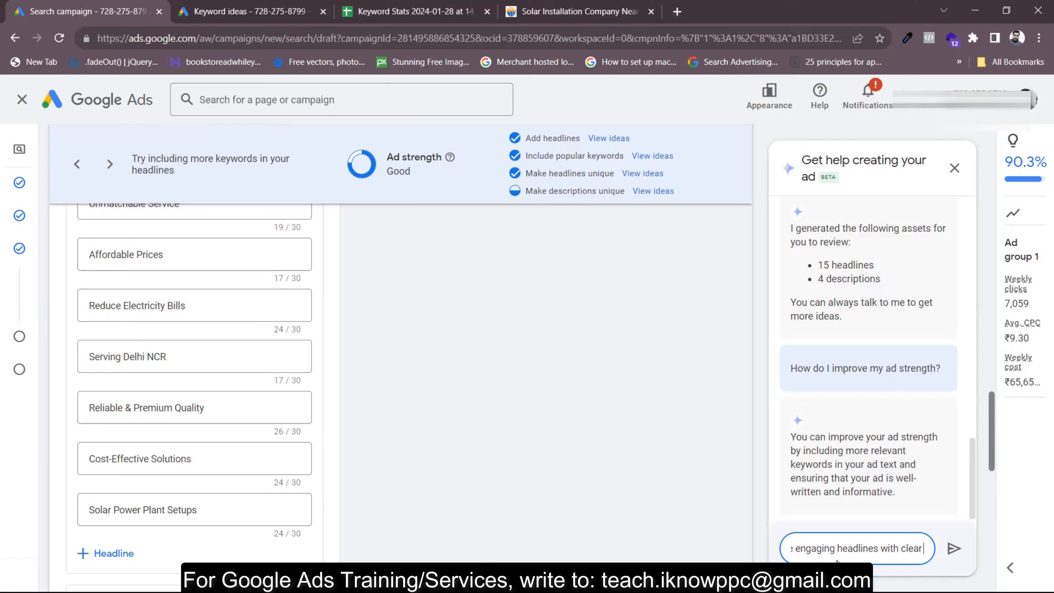
type(" CTA to im")
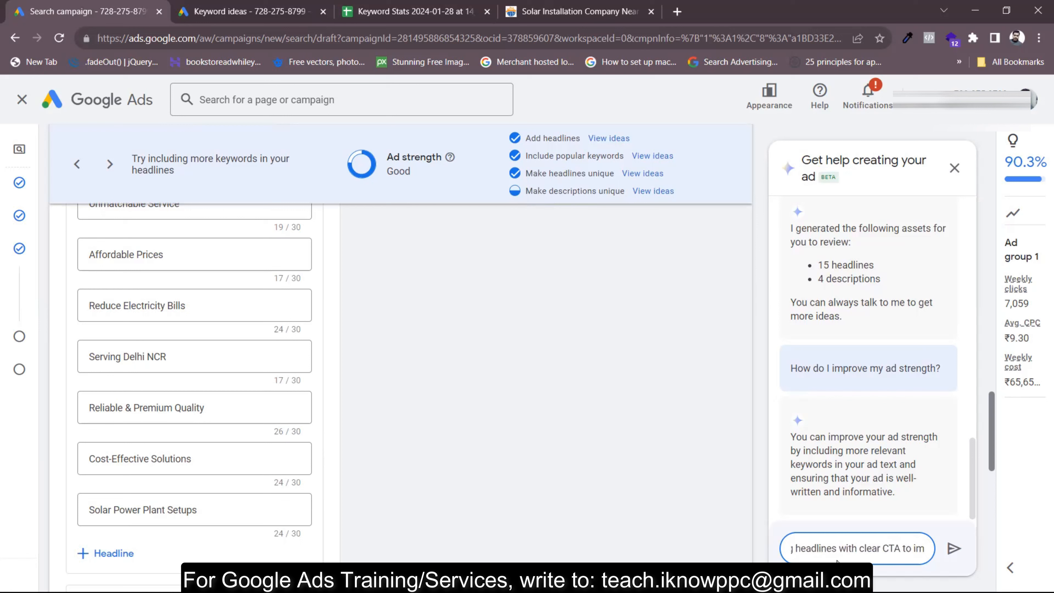
type("prove the C")
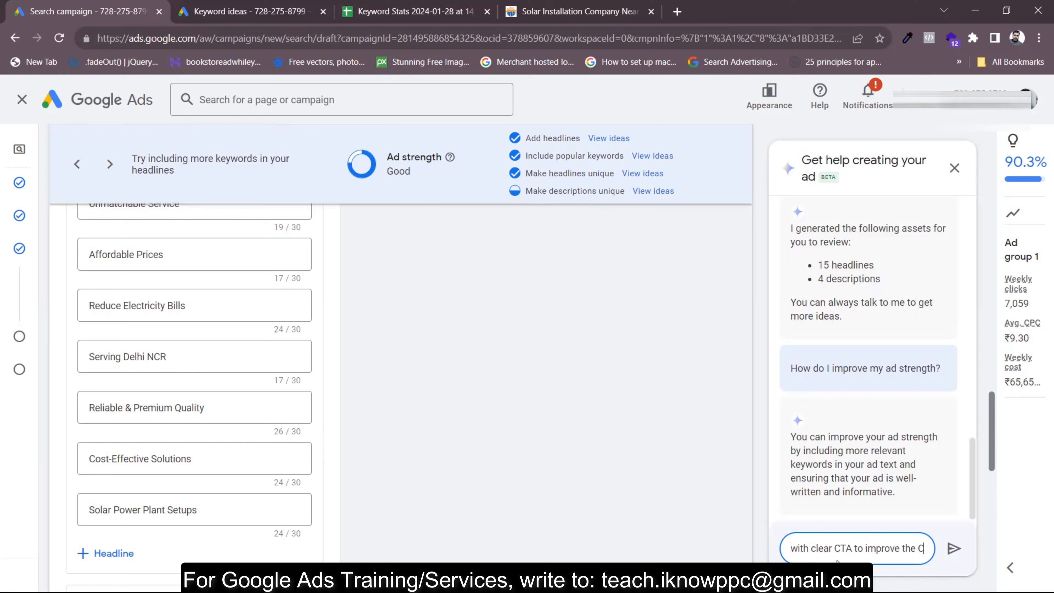
type("TR and L")
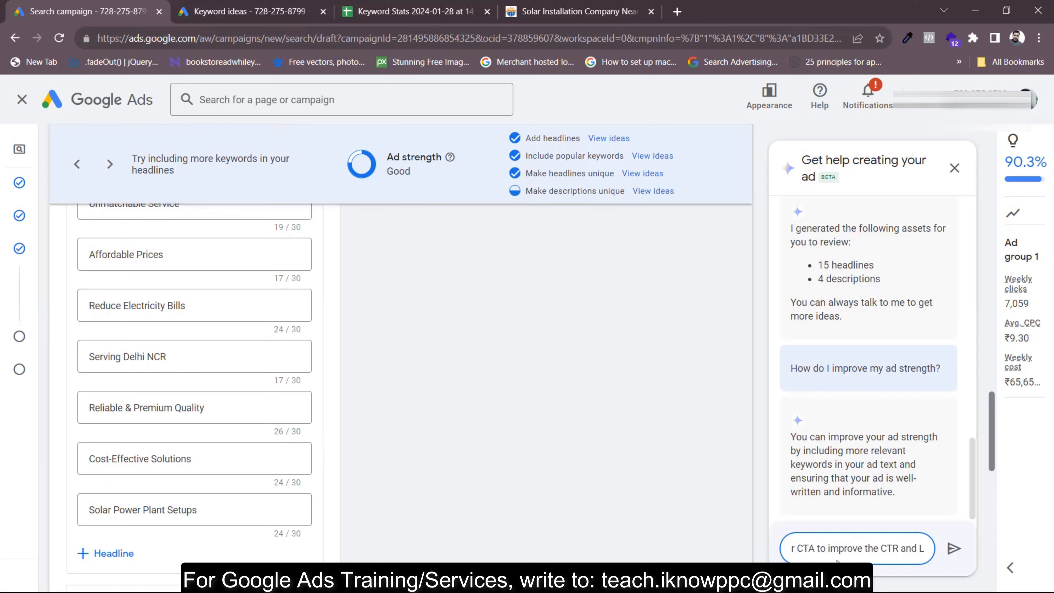
key("BackSpace")
type("results")
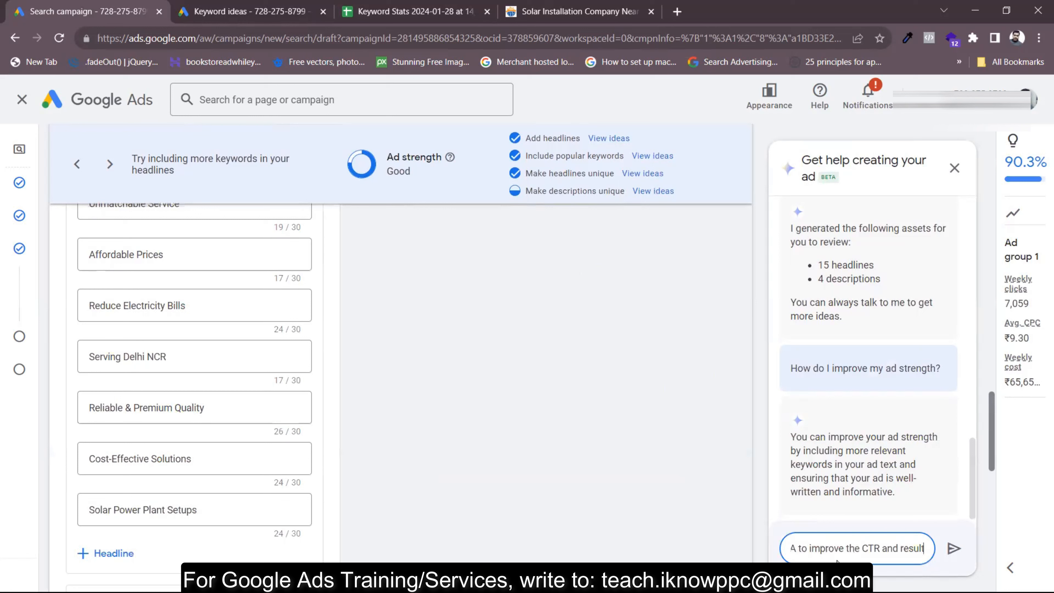
key("BackSpace")
key("BackSpace")
key("BackSpace")
key("BackSpace")
key("BackSpace")
key("BackSpace")
key("BackSpace")
type("cinv")
key("BackSpace")
key("BackSpace")
key("BackSpace")
type("onversions")
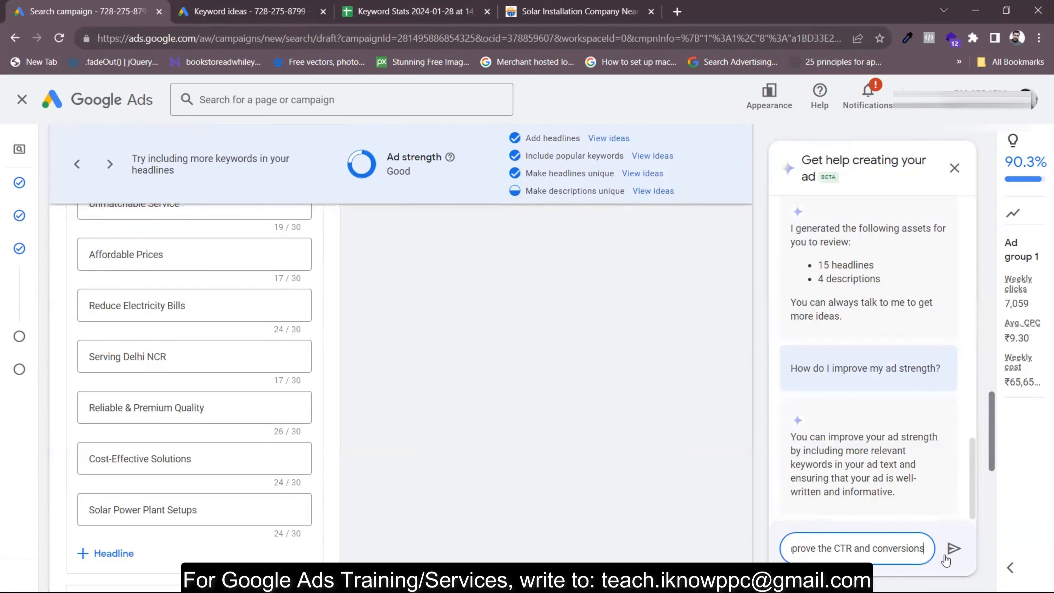
left_click(953, 548)
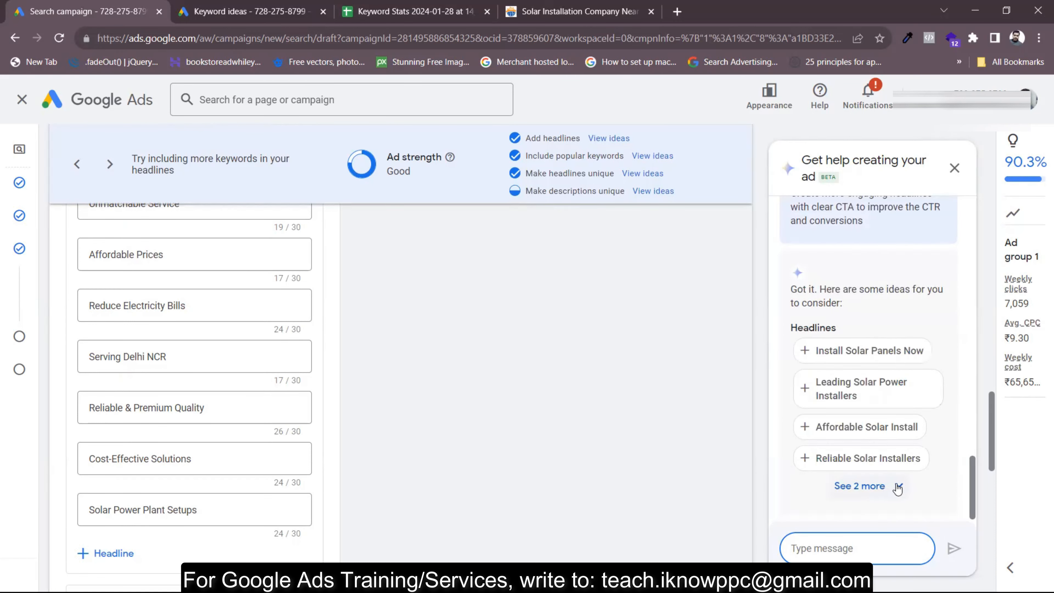
Expand the assistant's headline ideas and add "Leading Solar Power Installers", "Solar Panels for Your Home" and "Affordable Solar Install" to the ad
left_click(896, 487)
scroll(209, 429, "up", 3)
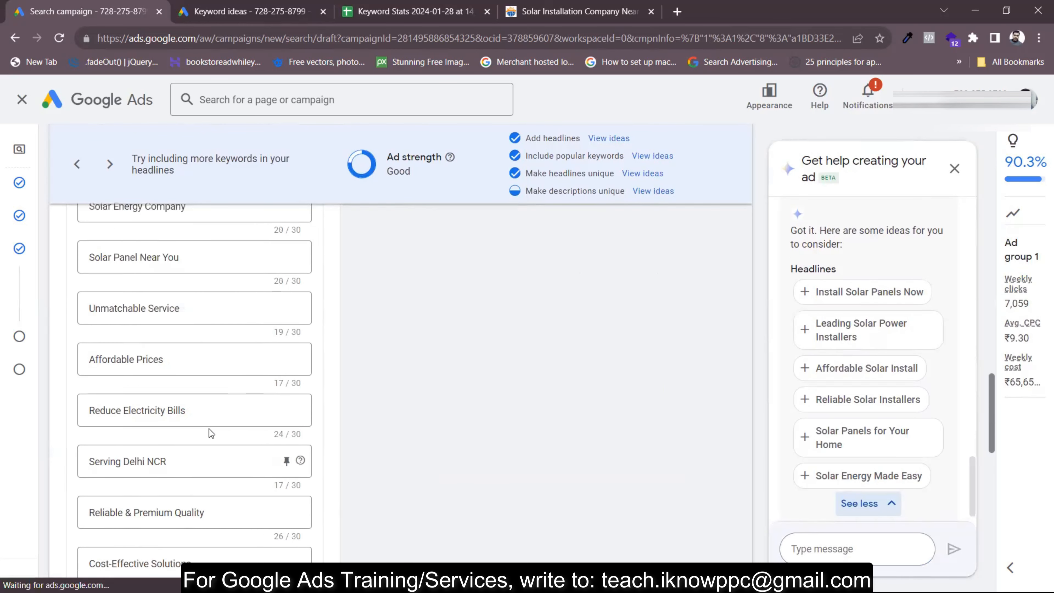
scroll(209, 428, "down", 2)
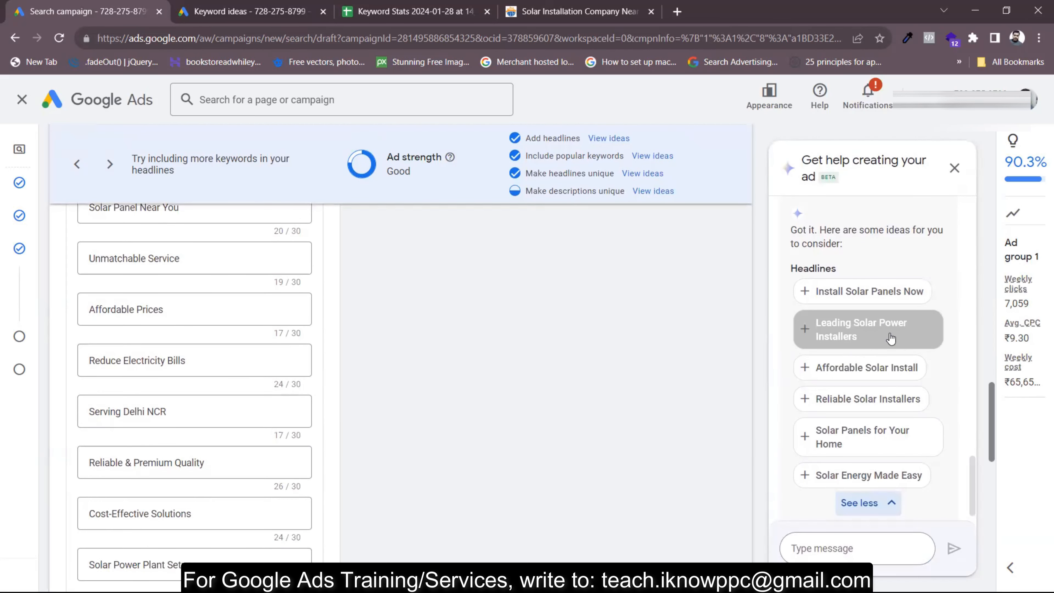
left_click(867, 336)
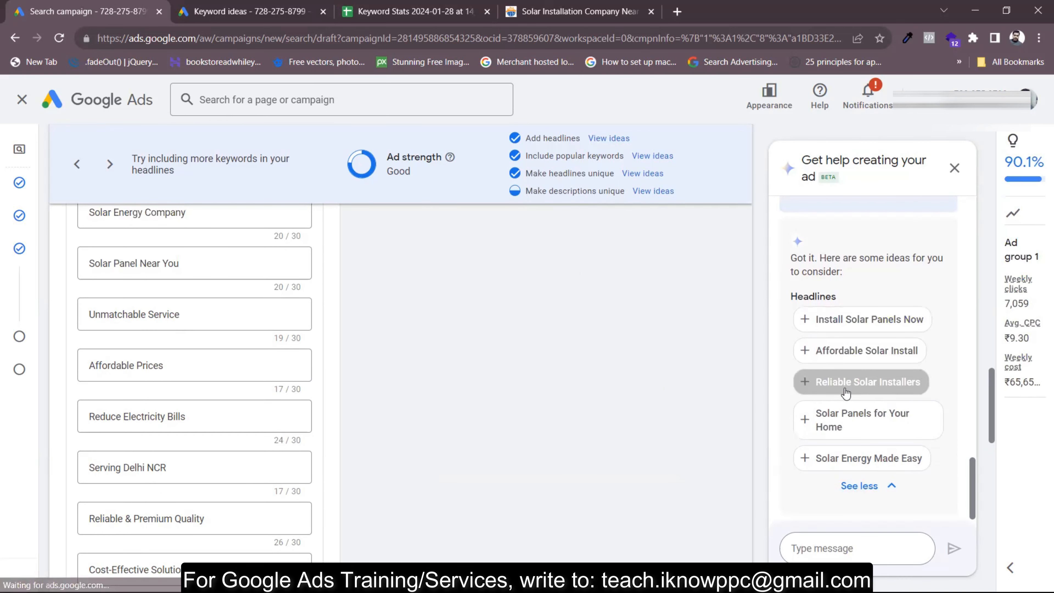
left_click(842, 431)
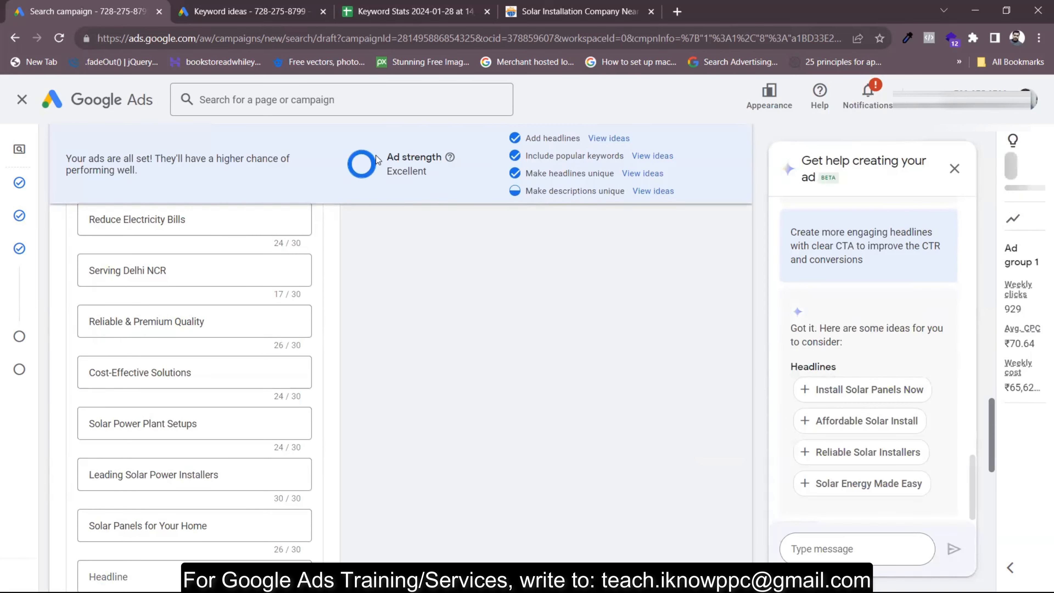
scroll(227, 417, "down", 3)
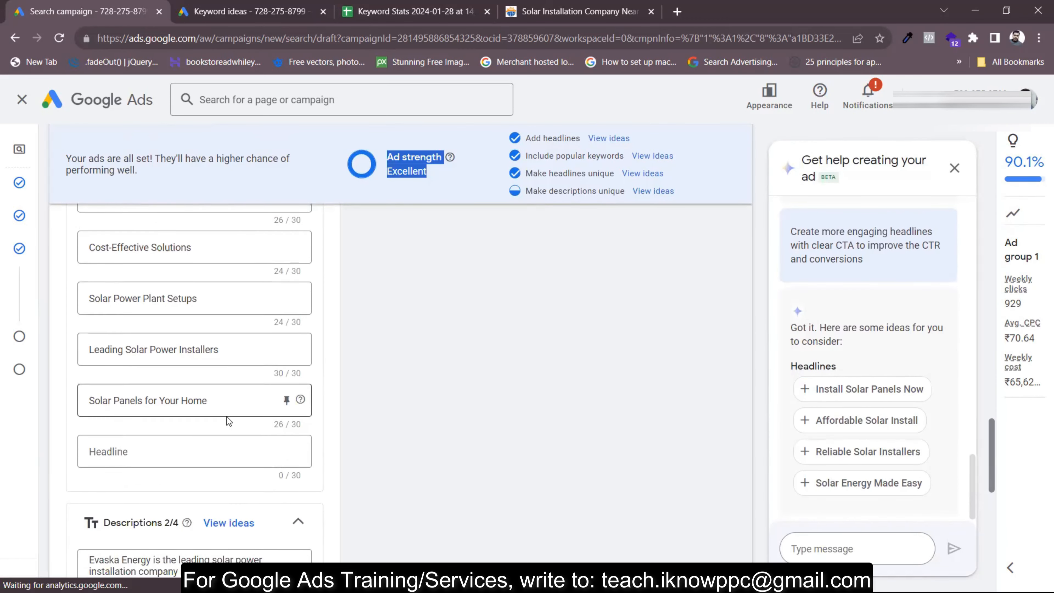
left_click(195, 422)
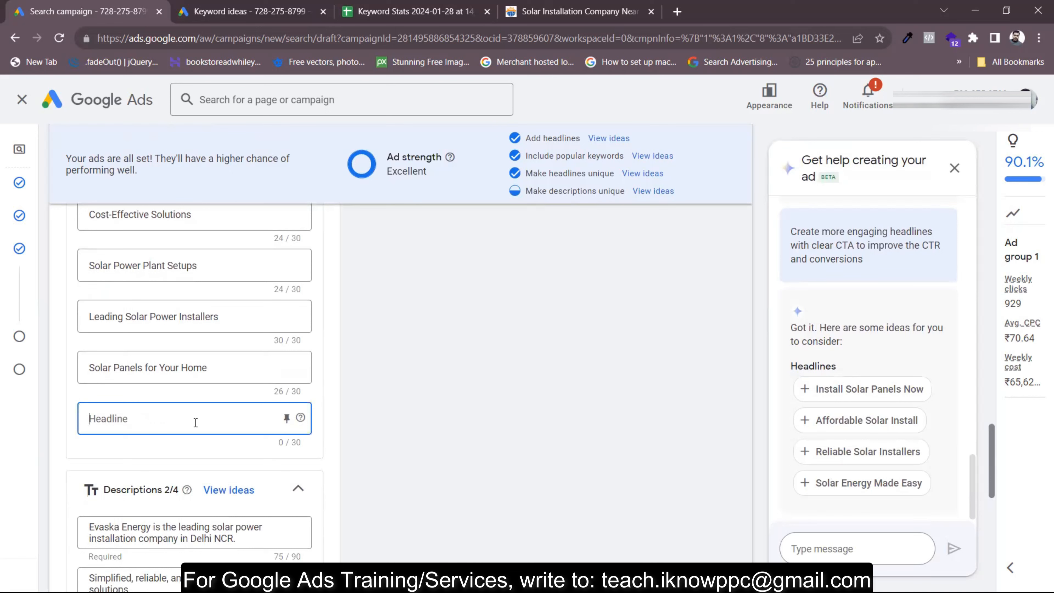
left_click(820, 431)
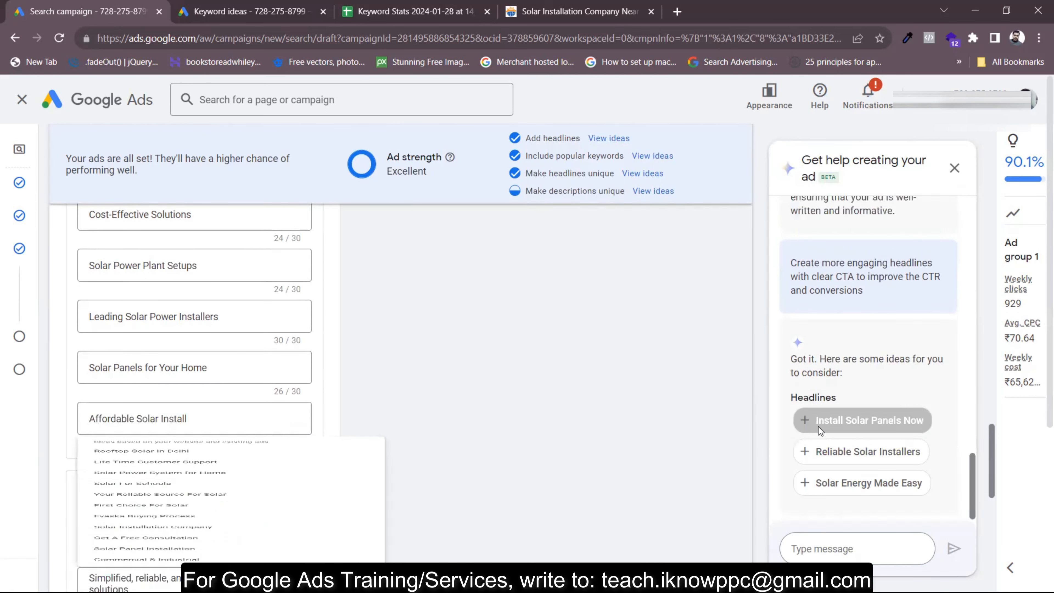
Examine the ad's descriptions, the full headline list and the keywords recommended for the headlines
scroll(224, 431, "down", 4)
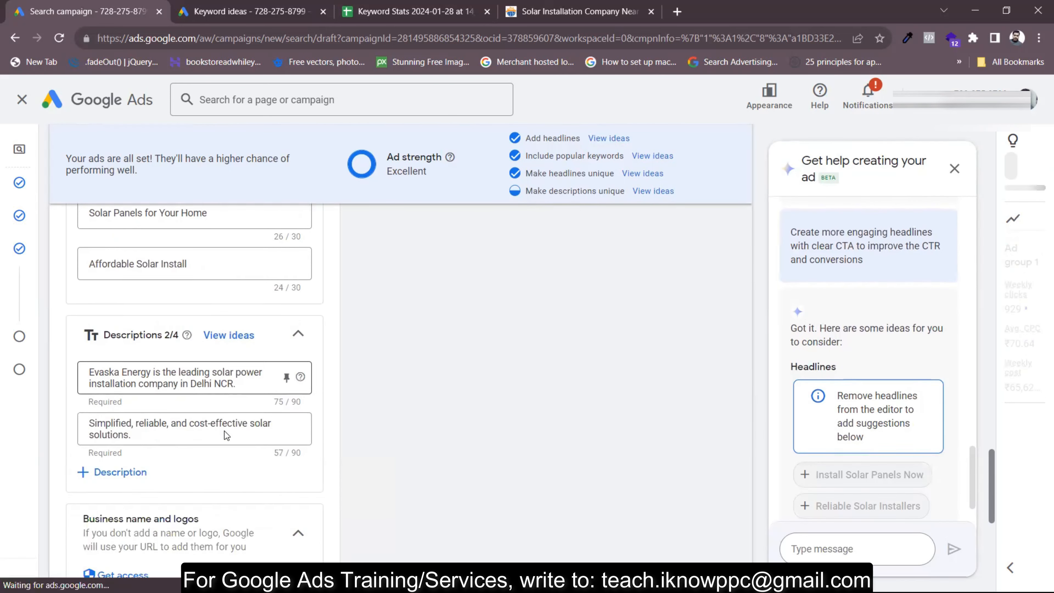
left_click(257, 354)
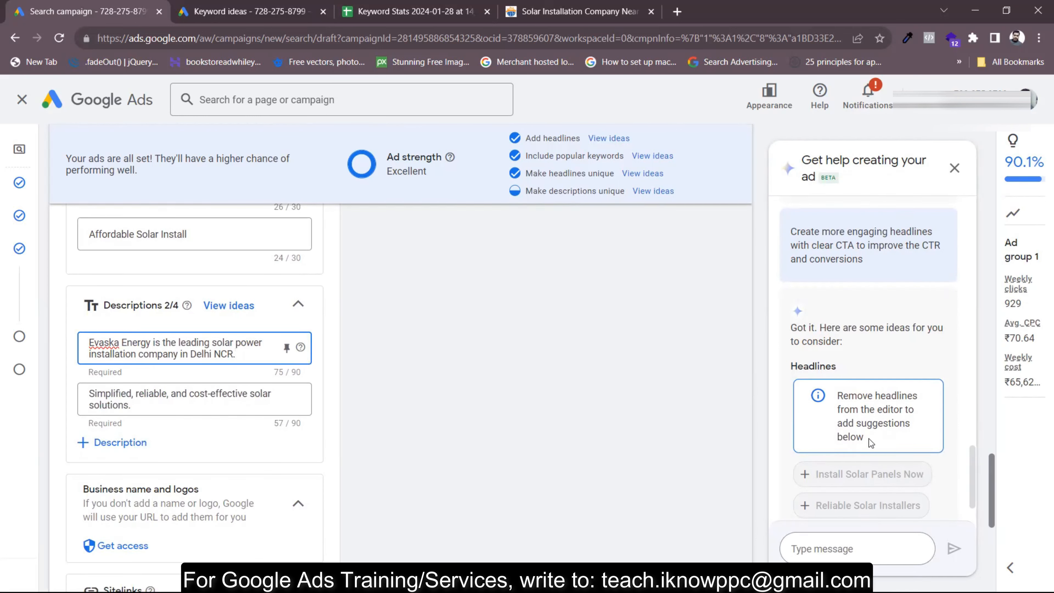
left_click(856, 419)
scroll(231, 468, "up", 12)
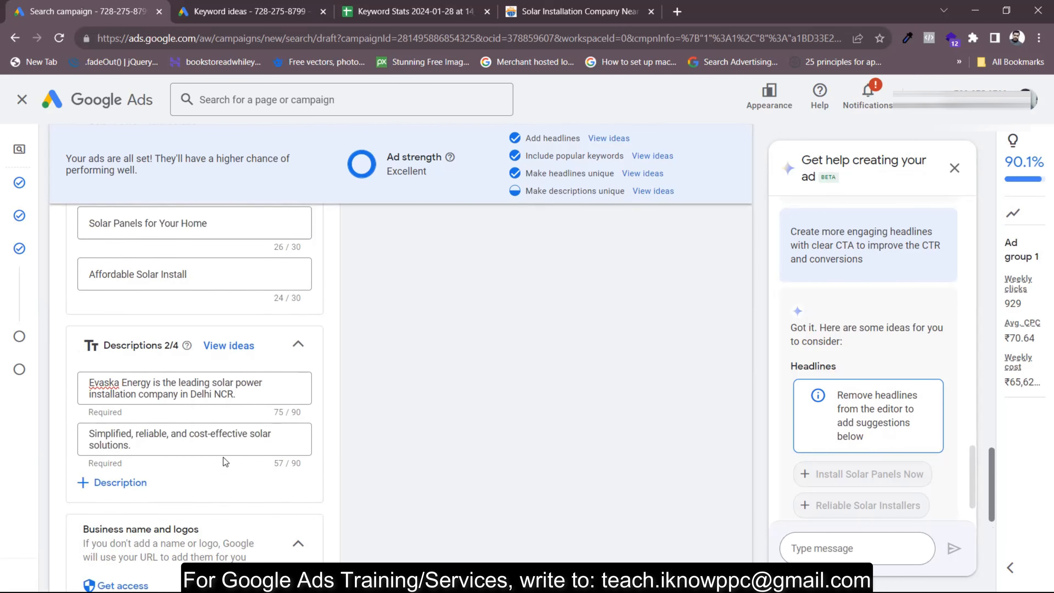
scroll(223, 457, "up", 7)
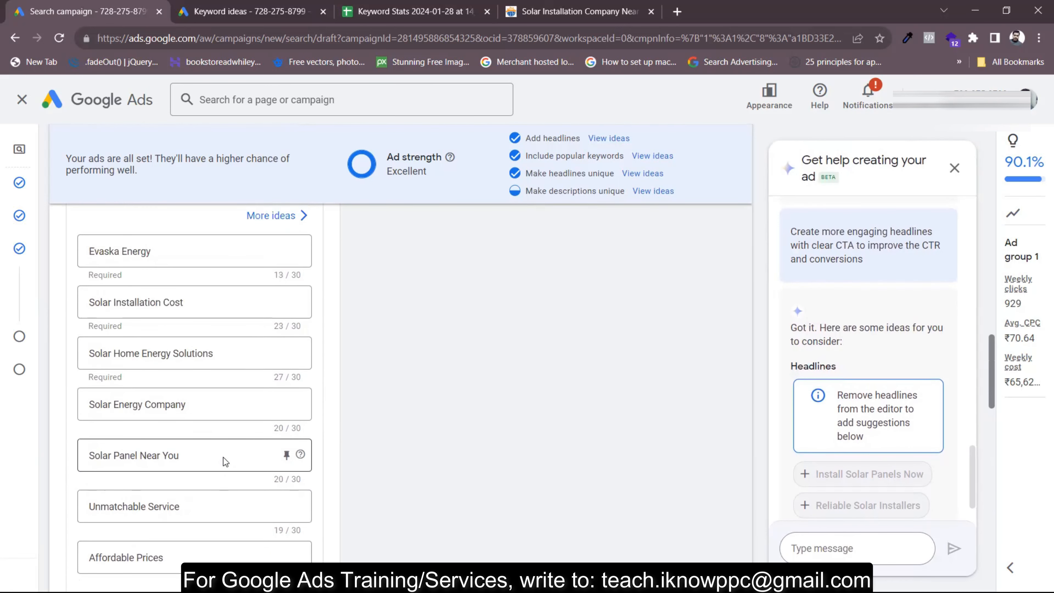
scroll(224, 457, "down", 7)
scroll(223, 457, "up", 6)
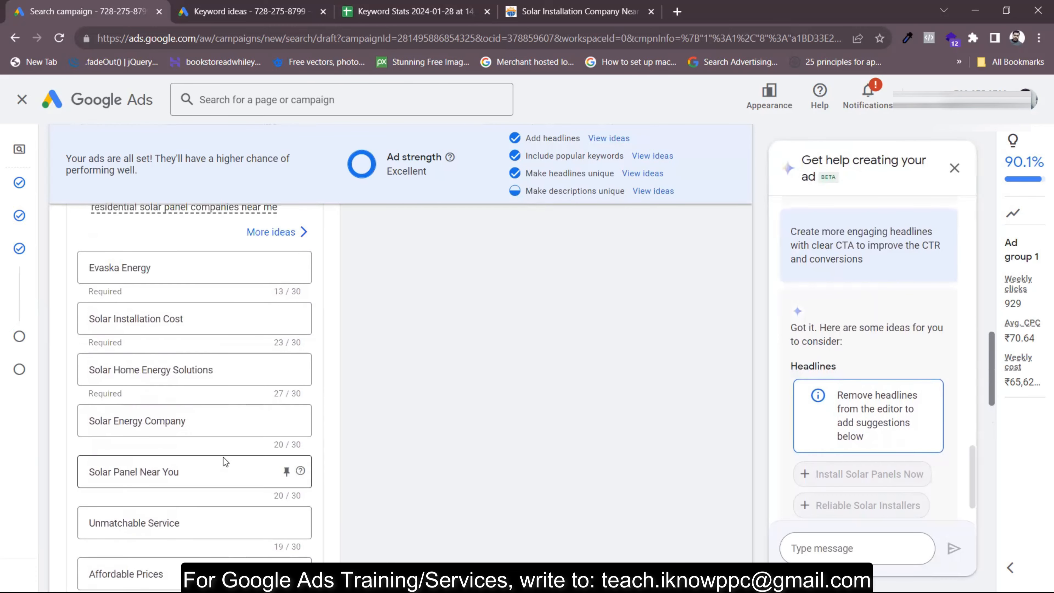
mouse_move(82, 285)
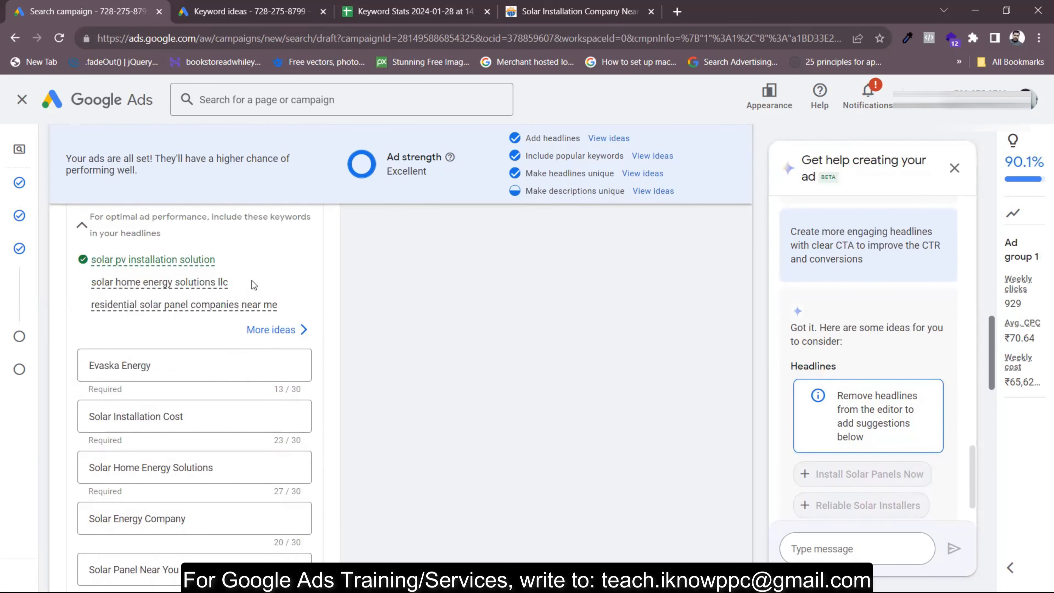
scroll(233, 411, "down", 3)
scroll(233, 411, "up", 3)
scroll(232, 411, "down", 8)
scroll(233, 411, "down", 10)
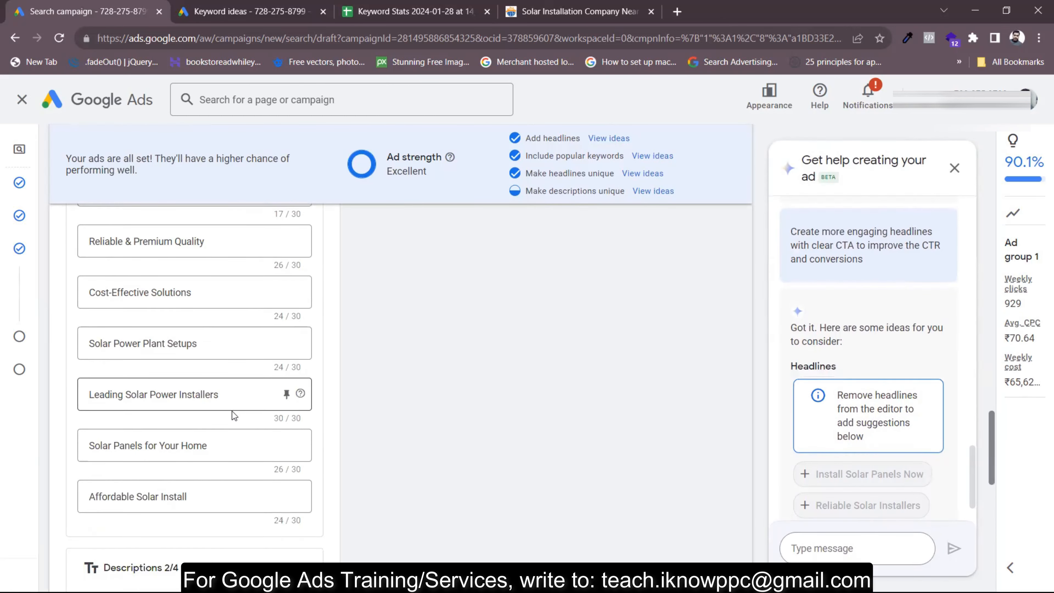
Send the assistant the request "Create engaging and unique description including the targeted keywords"
left_click(871, 555)
type("Create ")
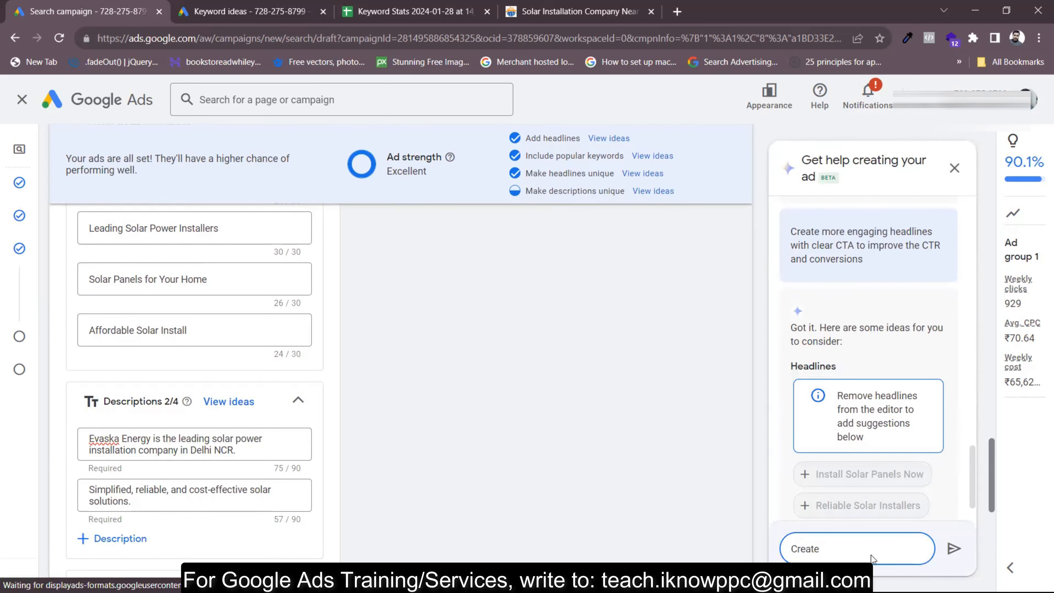
type("engaging and")
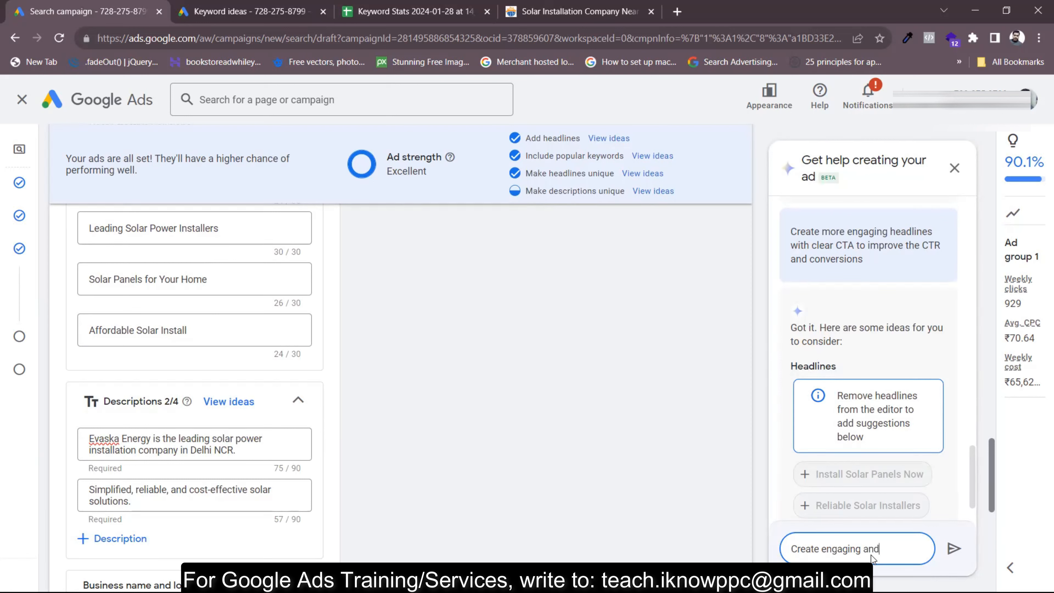
type(" unique descripti")
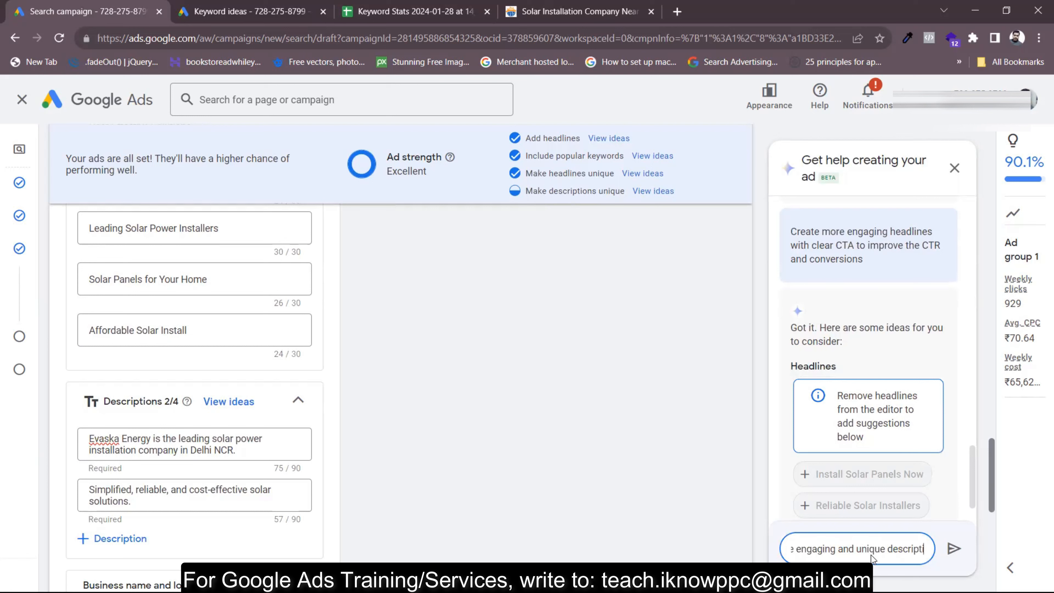
type("on uncli")
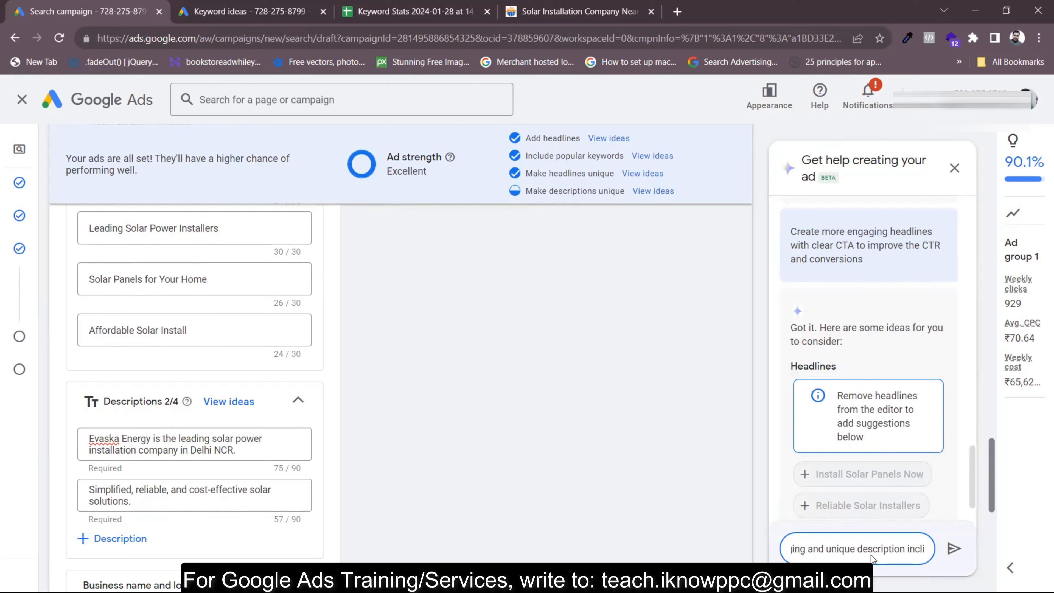
type("ding t")
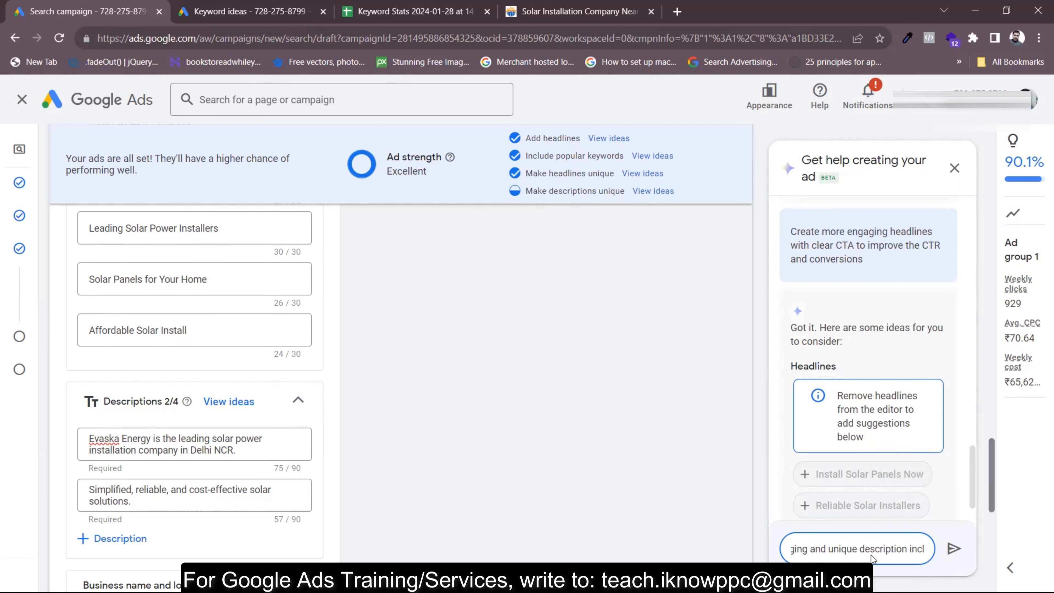
type("he tar")
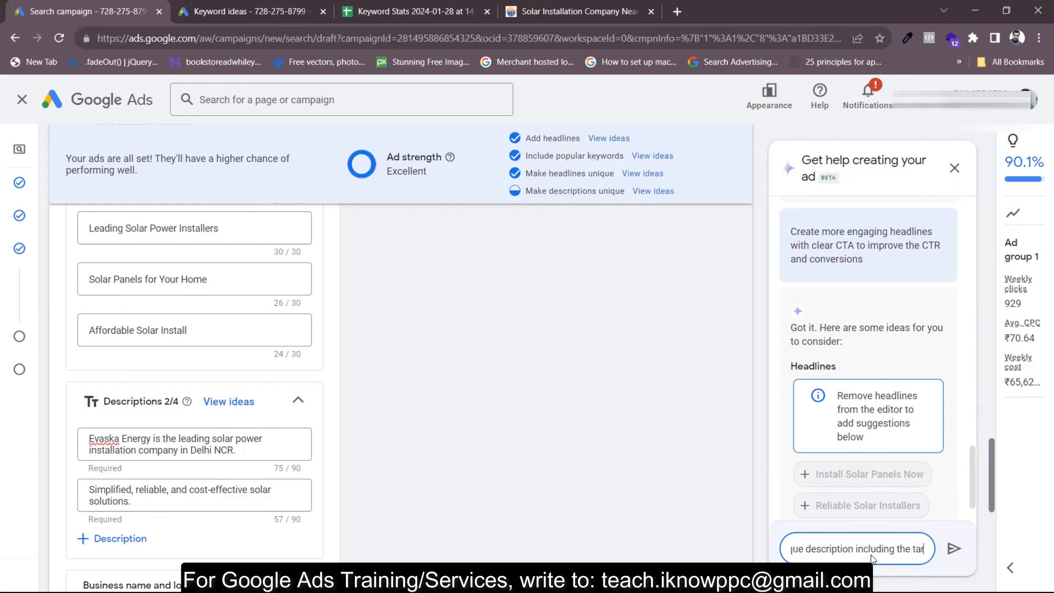
type("geted keywords")
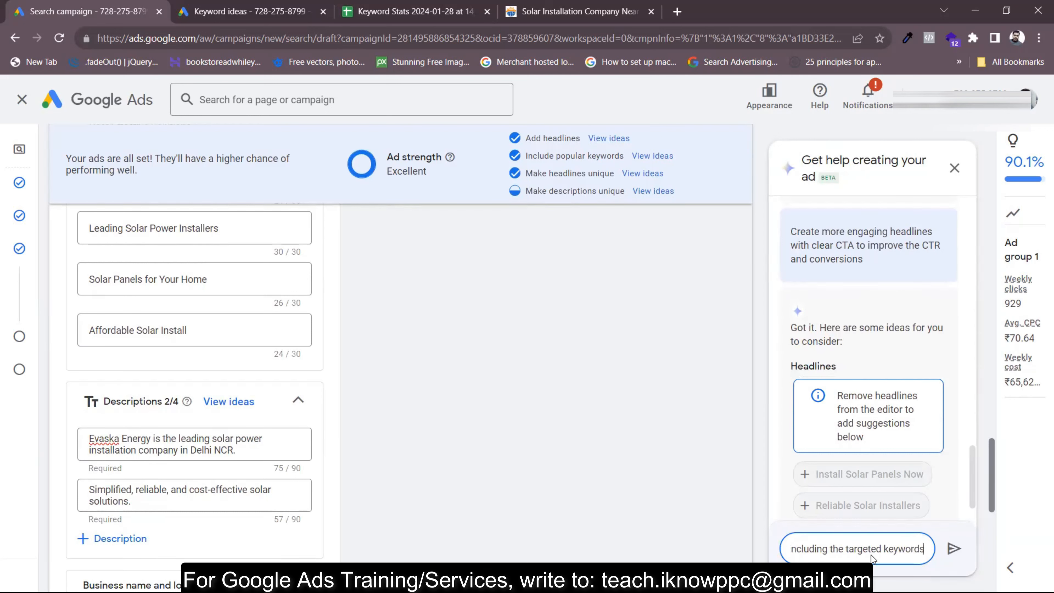
key("Return")
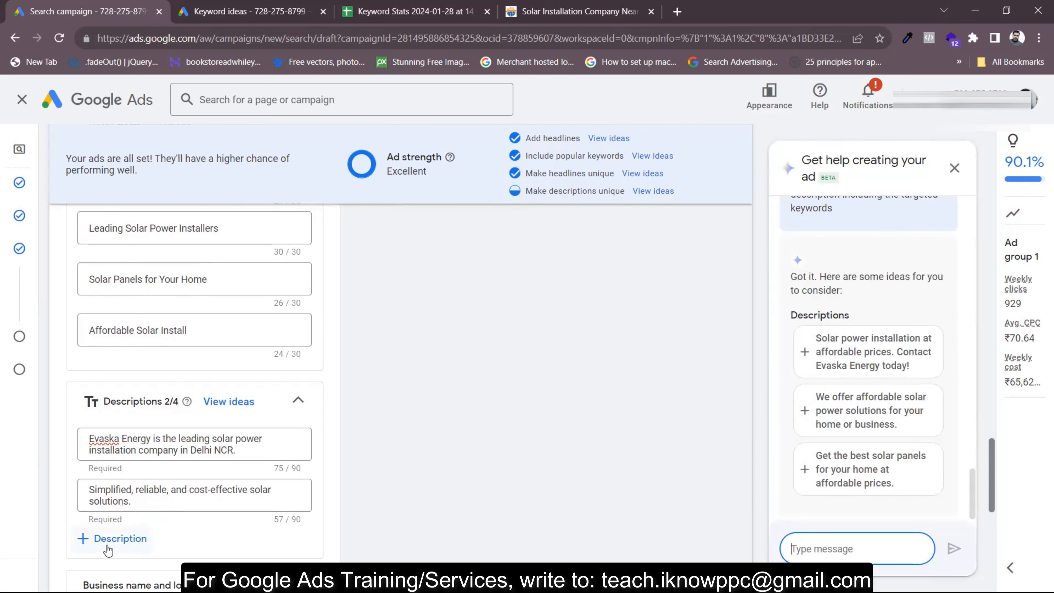
Add the suggested descriptions "Get the best solar panels for your home at affordable prices." and "Solar power installation at affordable prices. Contact Evaska Energy today!" to the ad
left_click(120, 539)
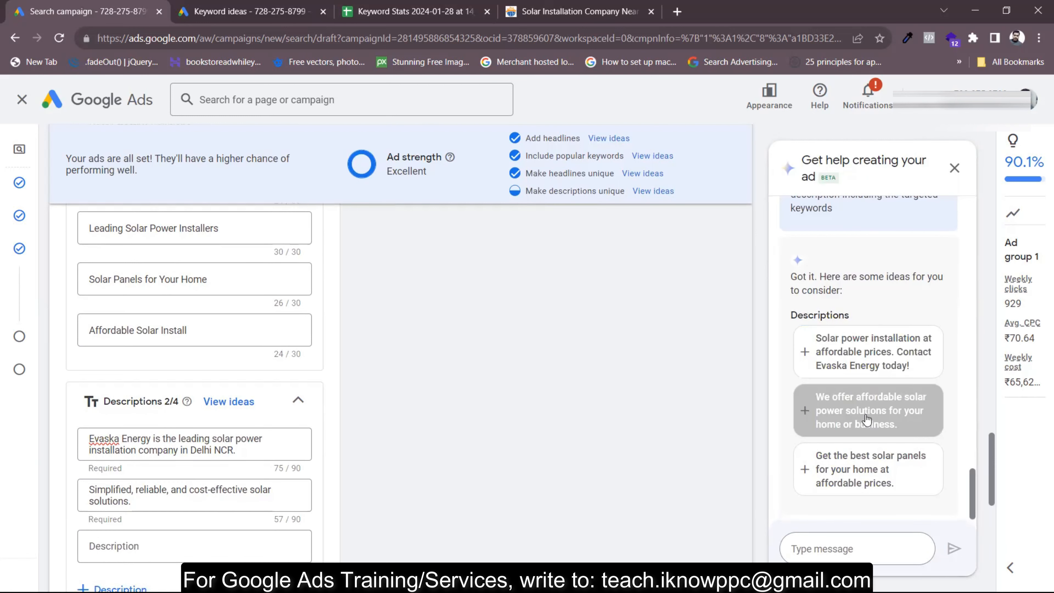
left_click(873, 472)
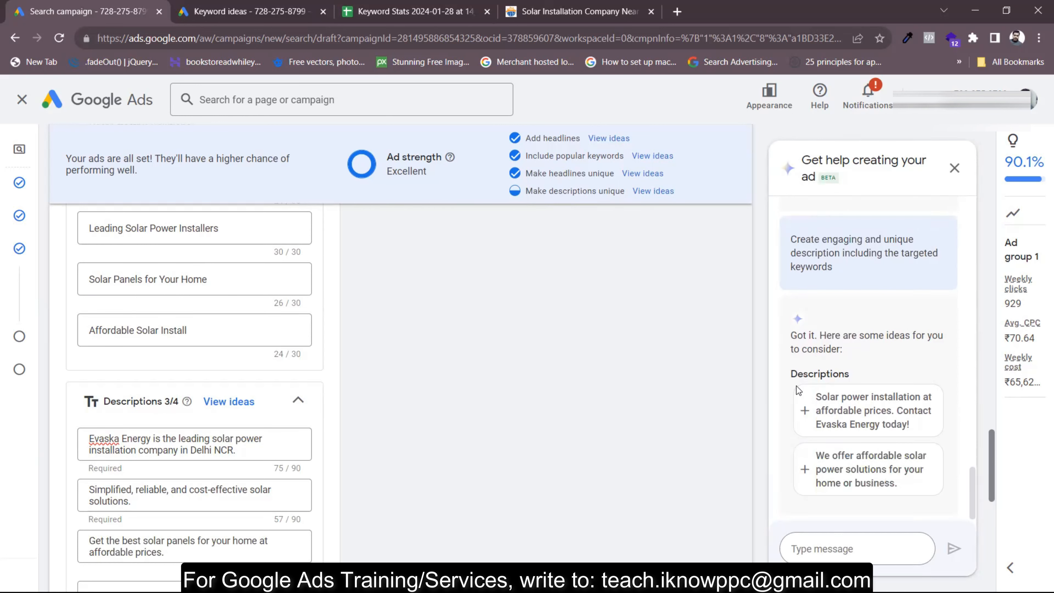
left_click(875, 418)
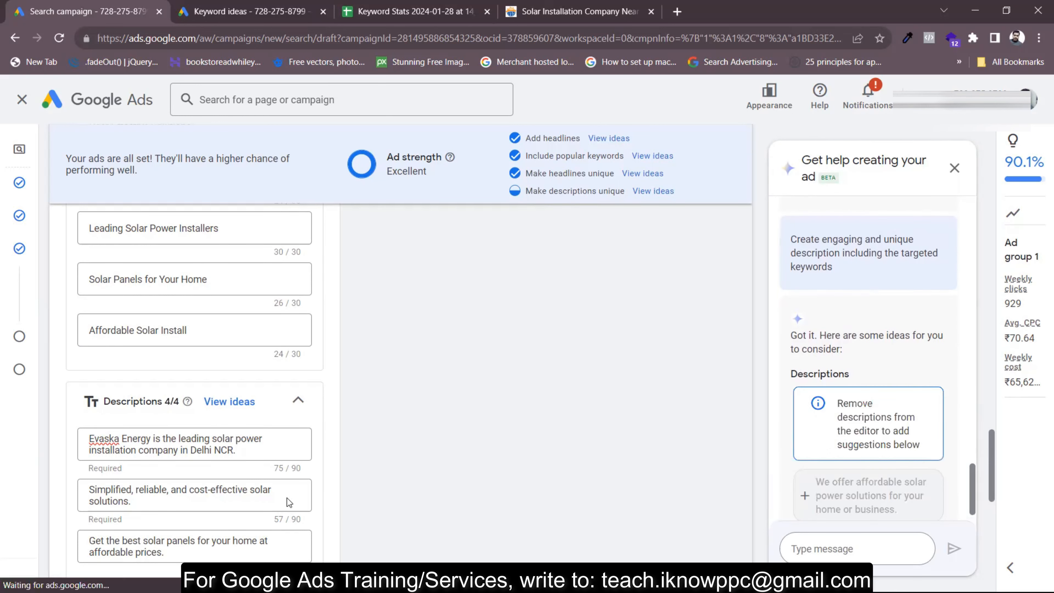
Switch the ad preview to desktop and examine the assembled ad together with its ad strength
scroll(270, 485, "up", 5)
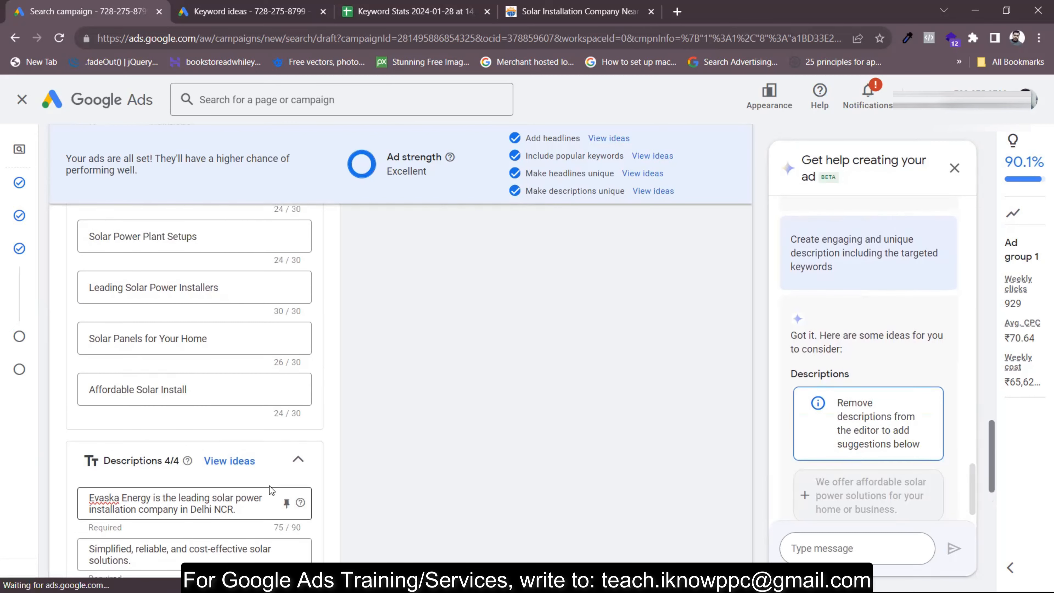
scroll(270, 487, "up", 7)
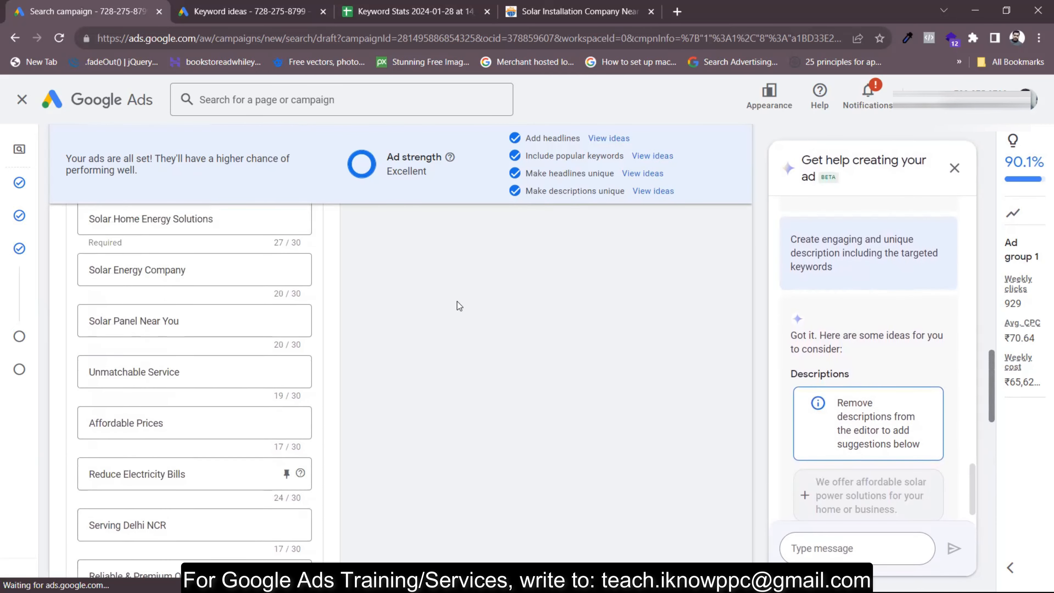
scroll(513, 384, "up", 15)
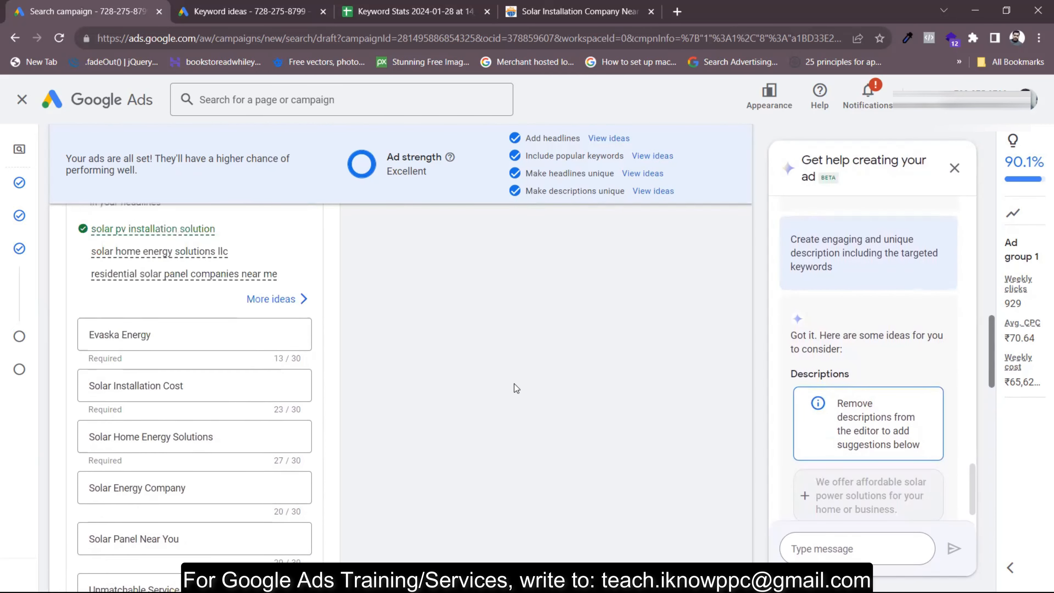
scroll(513, 384, "up", 7)
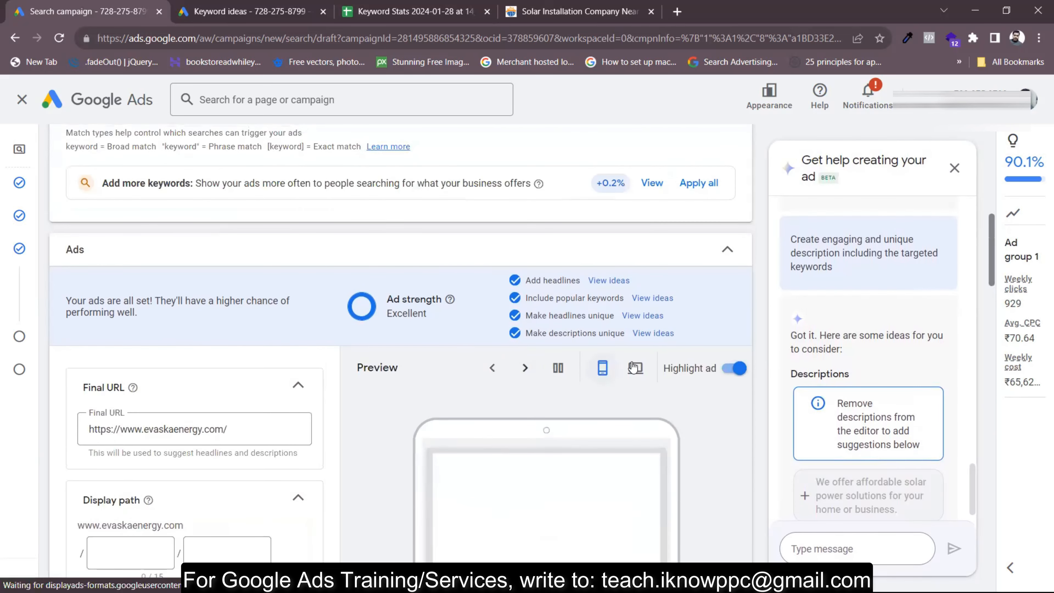
left_click(635, 367)
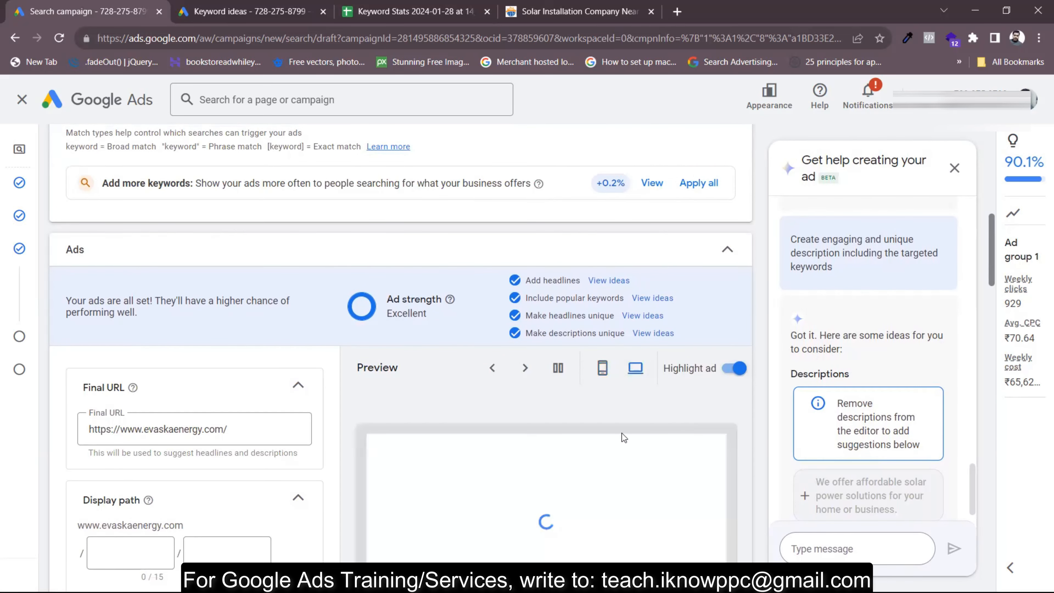
scroll(622, 434, "down", 2)
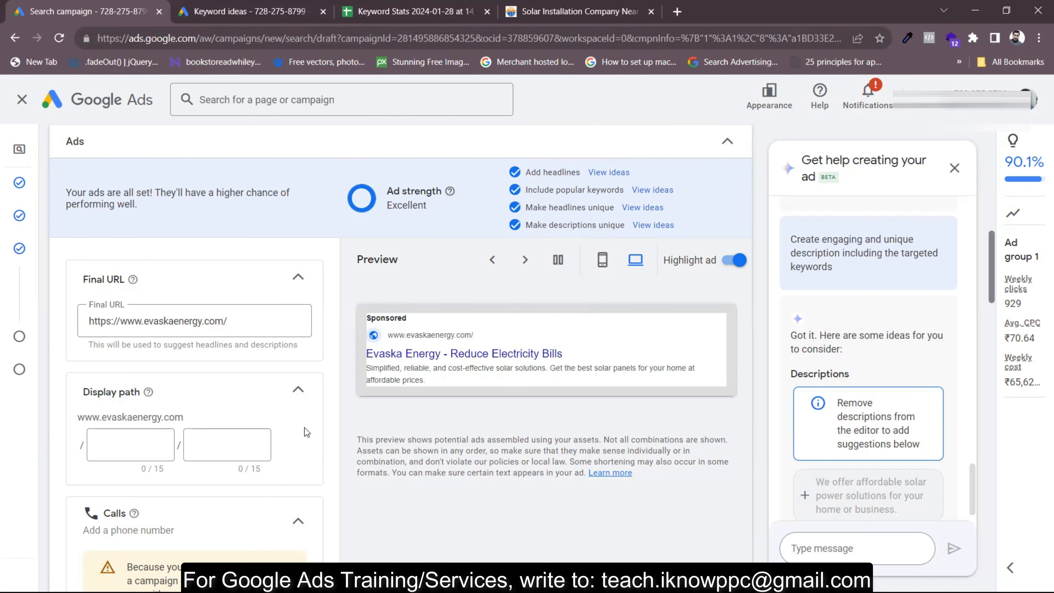
scroll(313, 373, "up", 2)
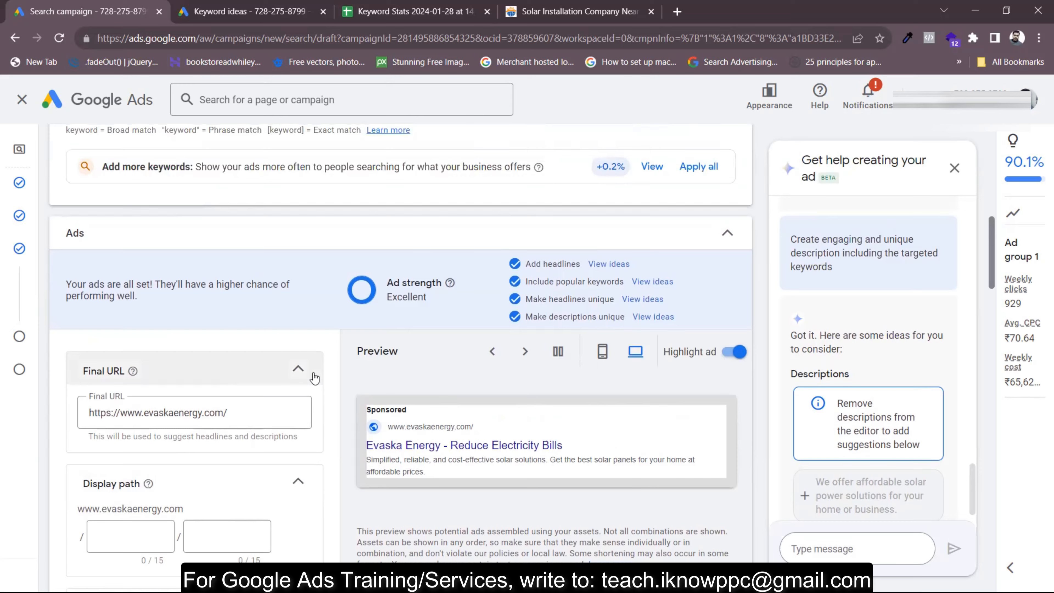
scroll(315, 377, "up", 1)
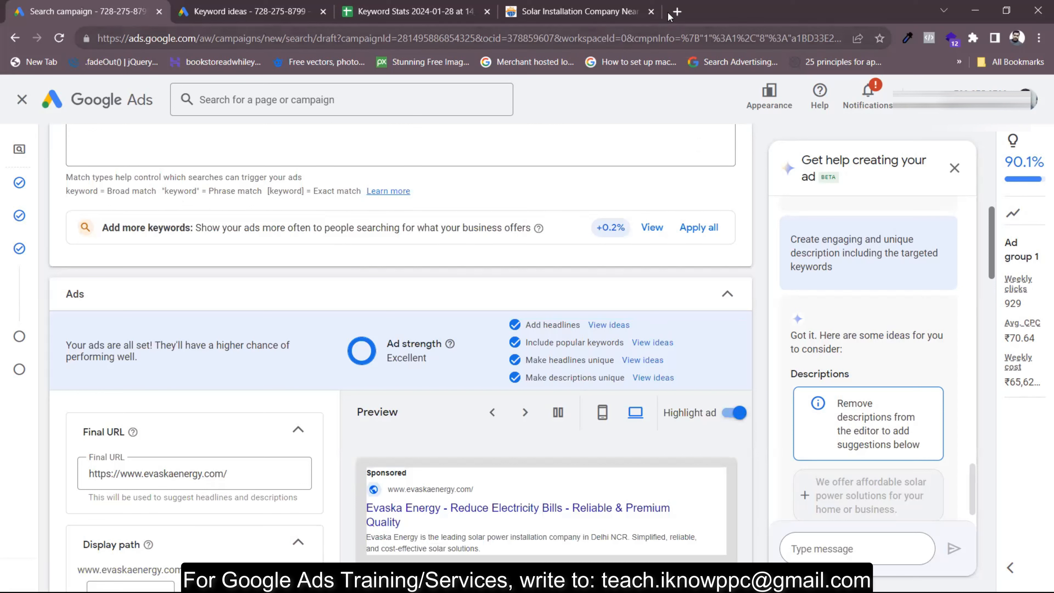
Search for "google ads transparency" in a new browser tab and open the Google Ads Transparency Center
left_click(677, 12)
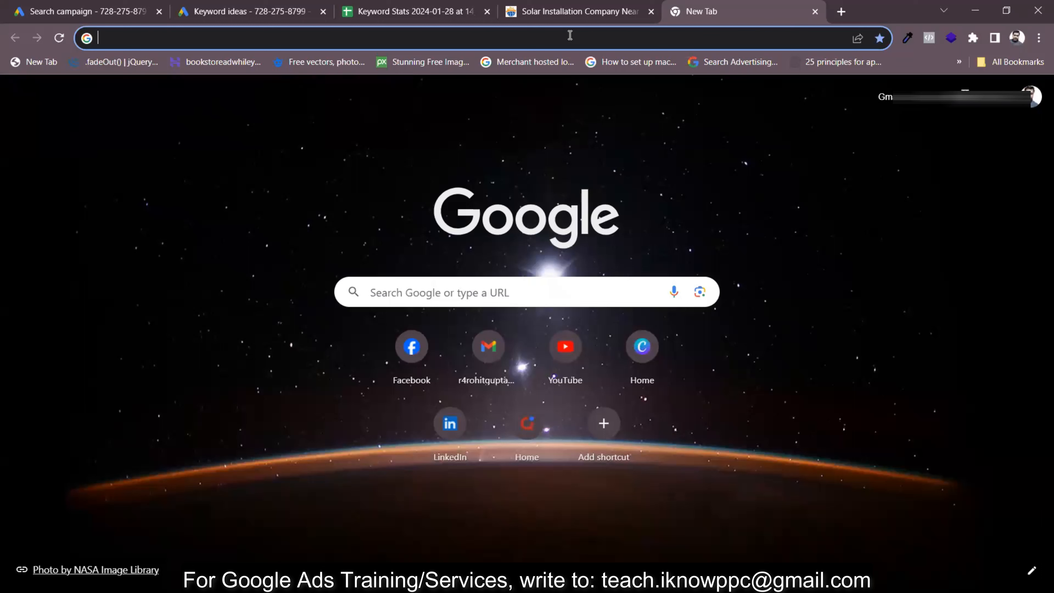
type("google ads tra")
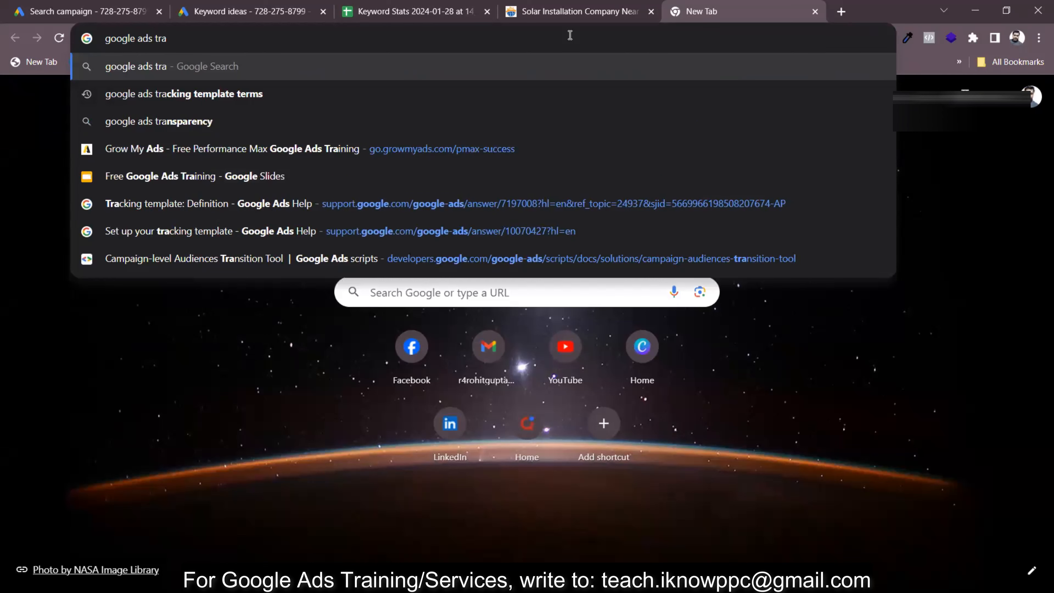
key("Down")
key("Down")
key("Return")
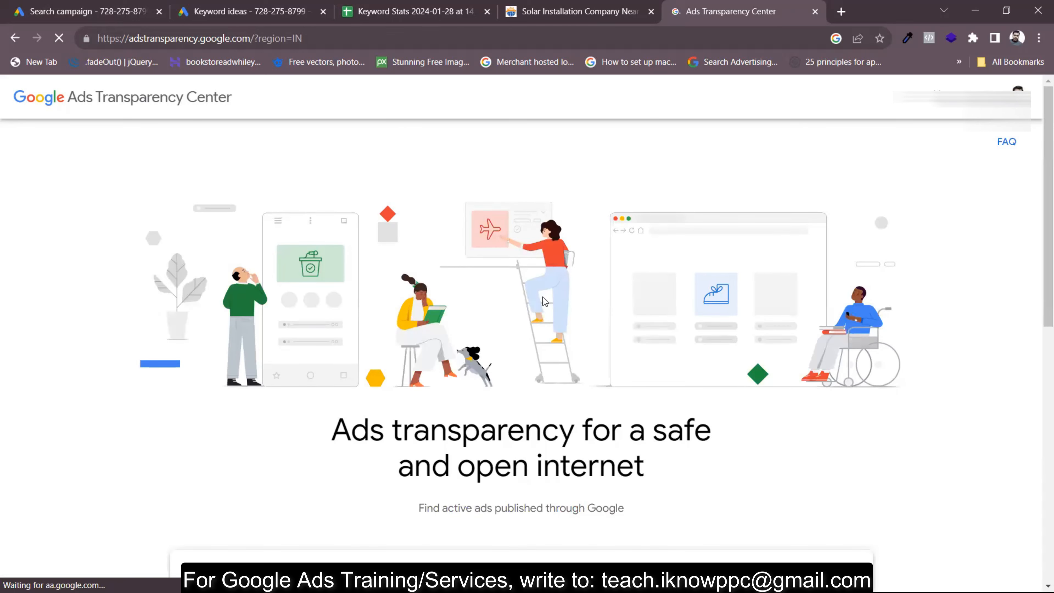
Set the region in which the searched ads were shown to Australia
scroll(556, 453, "down", 6)
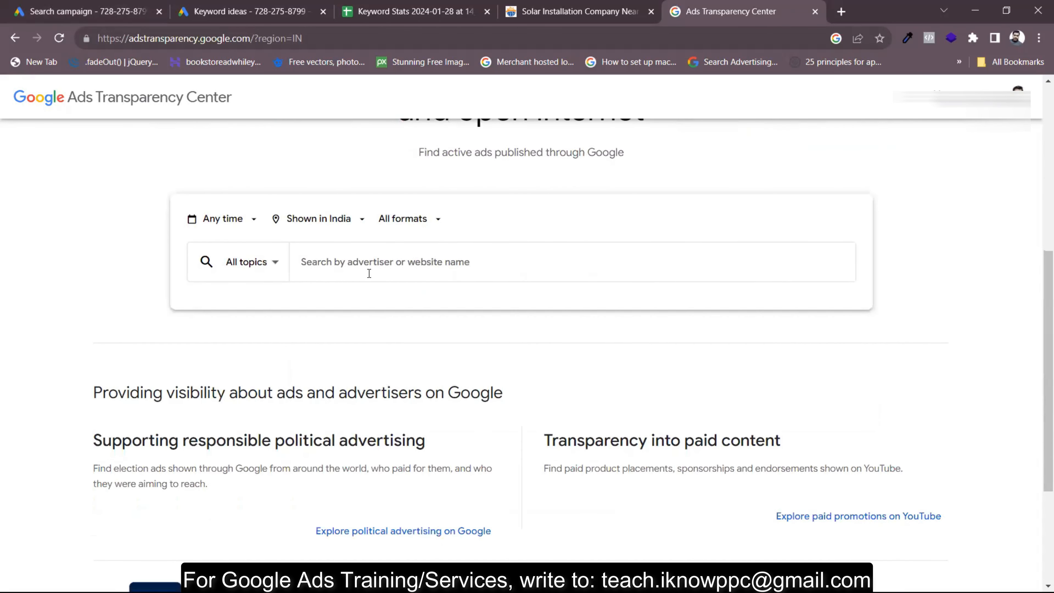
left_click(348, 223)
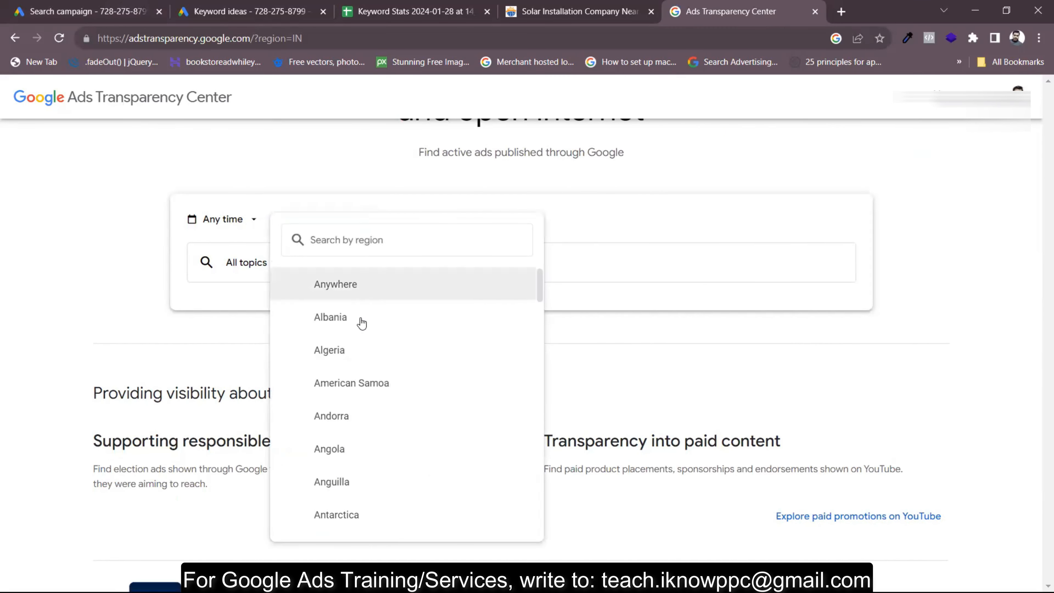
scroll(330, 514, "down", 5)
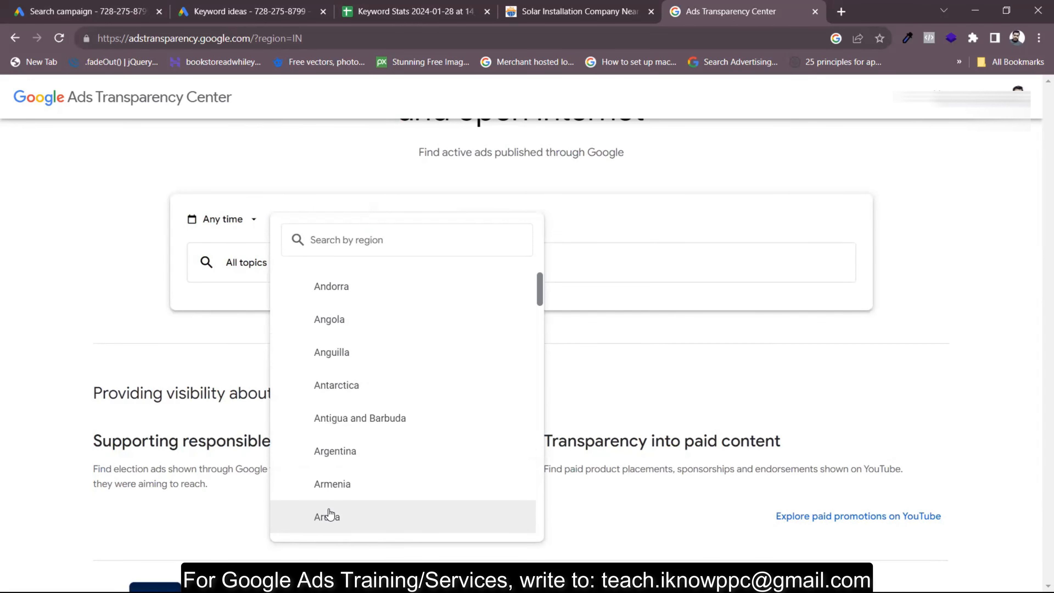
scroll(330, 514, "down", 1)
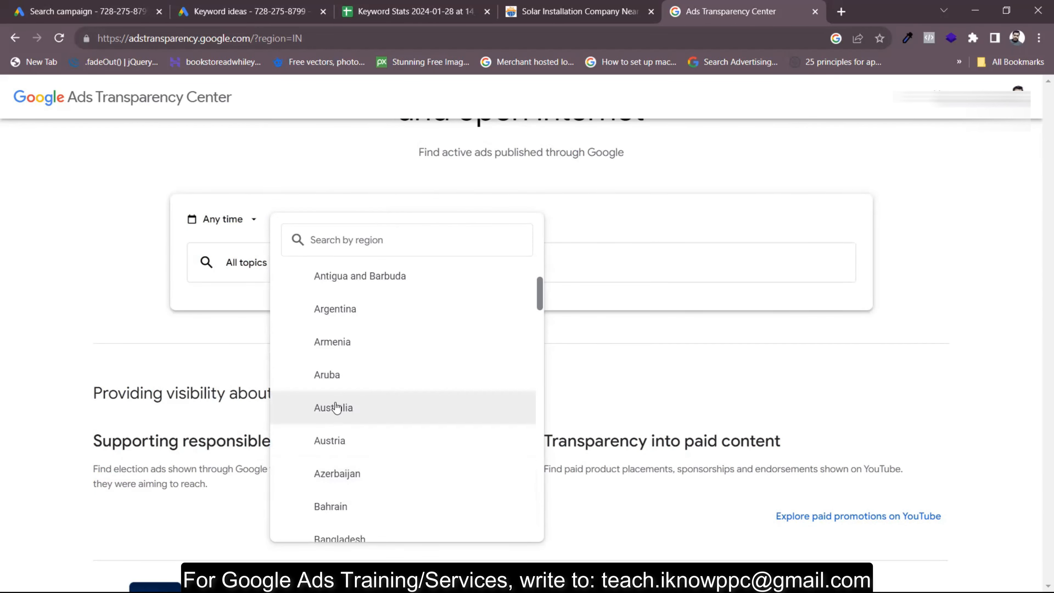
left_click(336, 408)
Search the advertisers for "Solar Panel Installation"
left_click(487, 281)
type("Solar Panel")
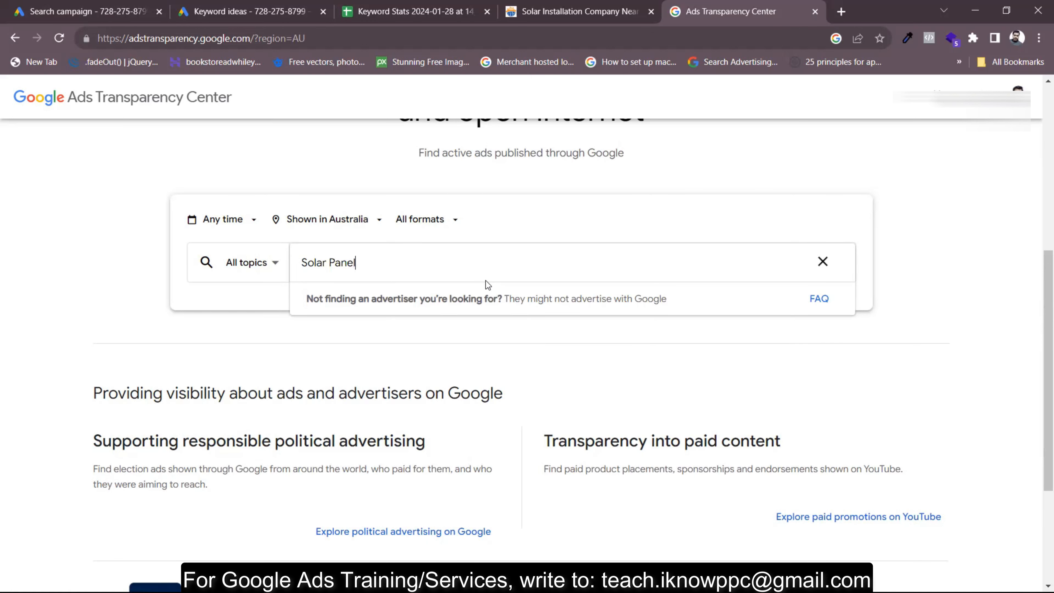
type(" Ins")
key("BackSpace")
key("BackSpace")
type("nstallatiom")
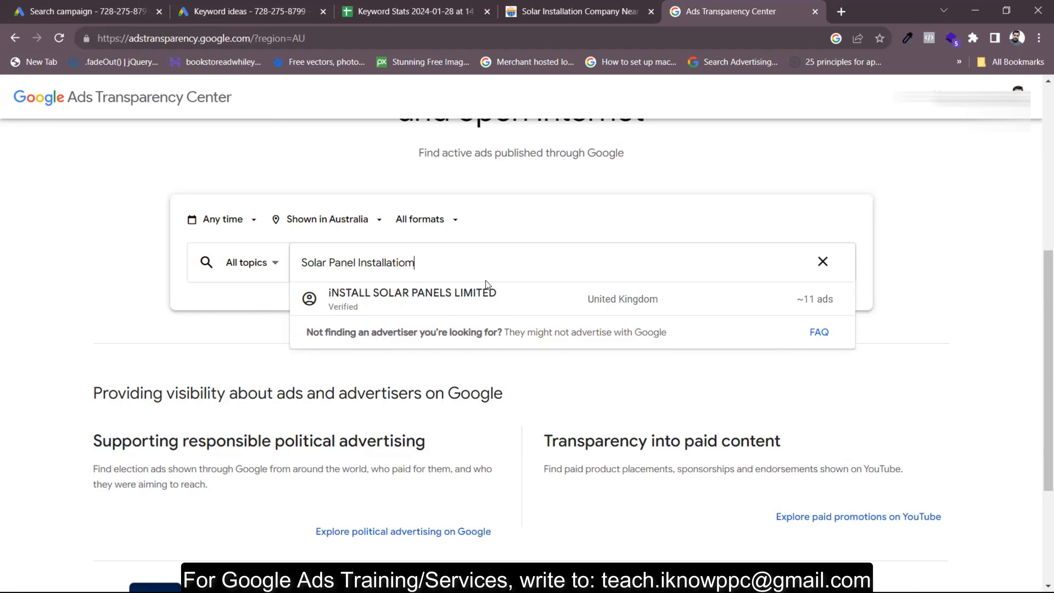
key("BackSpace")
type("n")
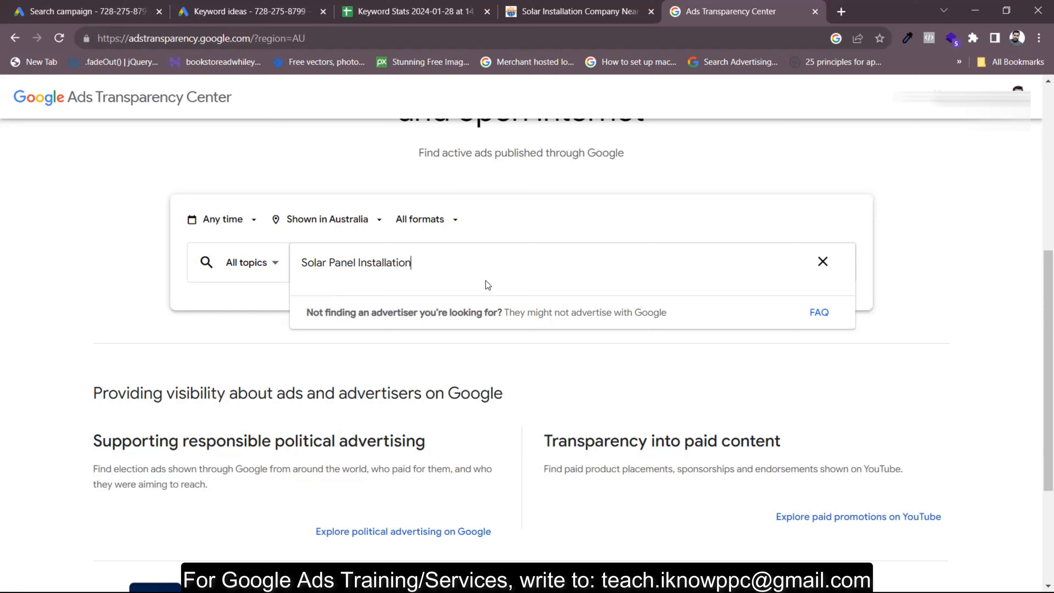
Shorten the advertiser search to "Solar Panel" and open the ads page of LV solar panel cleaning llc
key("BackSpace")
key("BackSpace")
key("BackSpace")
key("BackSpace")
key("BackSpace")
key("BackSpace")
key("BackSpace")
key("BackSpace")
key("BackSpace")
key("BackSpace")
key("BackSpace")
key("BackSpace")
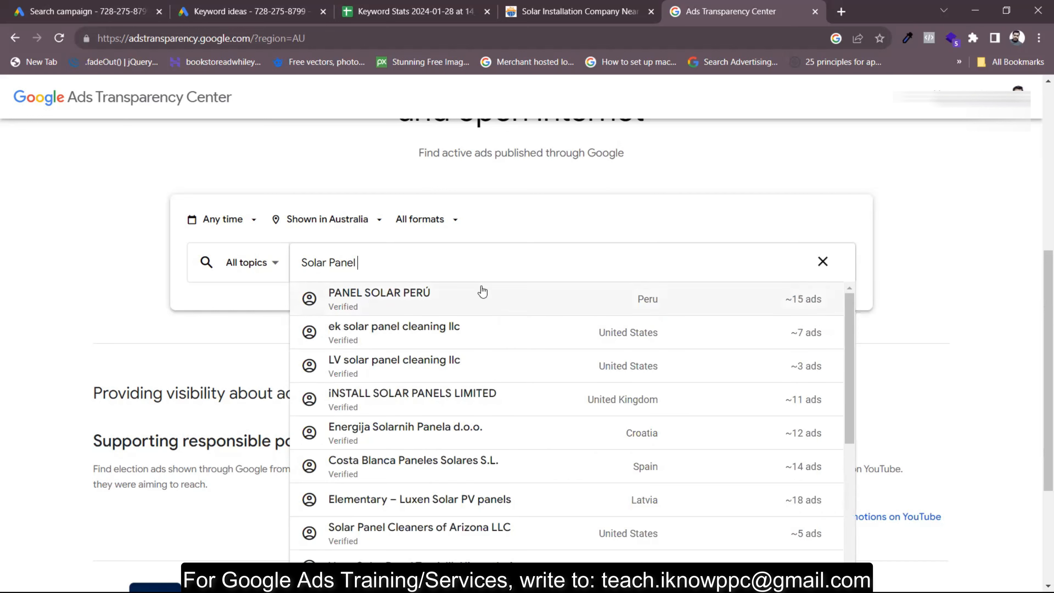
left_click(457, 368)
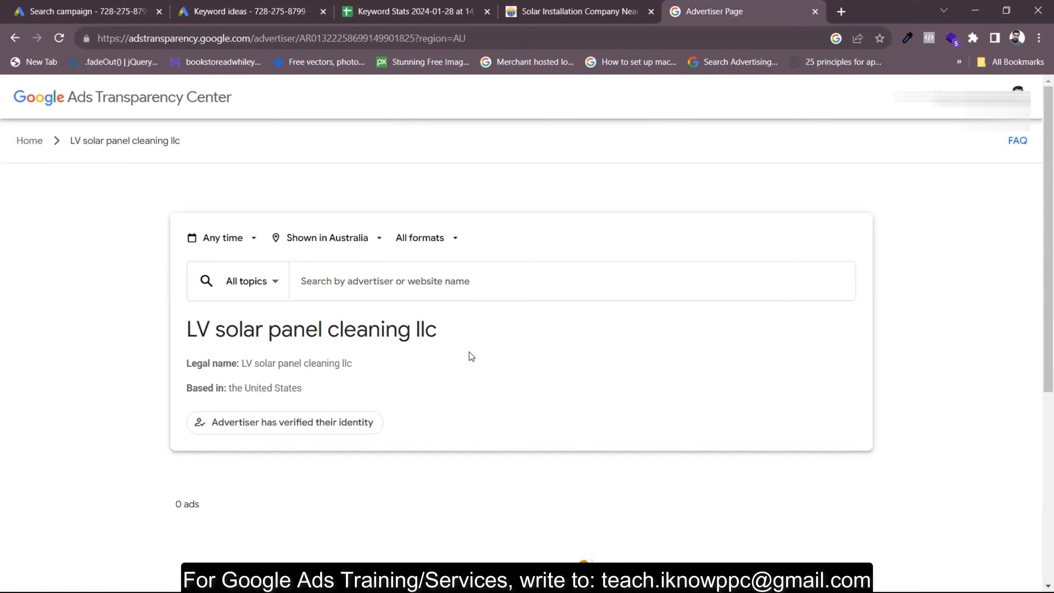
scroll(374, 382, "down", 2)
scroll(446, 291, "up", 2)
Search the advertisers for "Solar Panel" and open the ads page of Brisbane Window & Solar Panel Cleaning
left_click(487, 274)
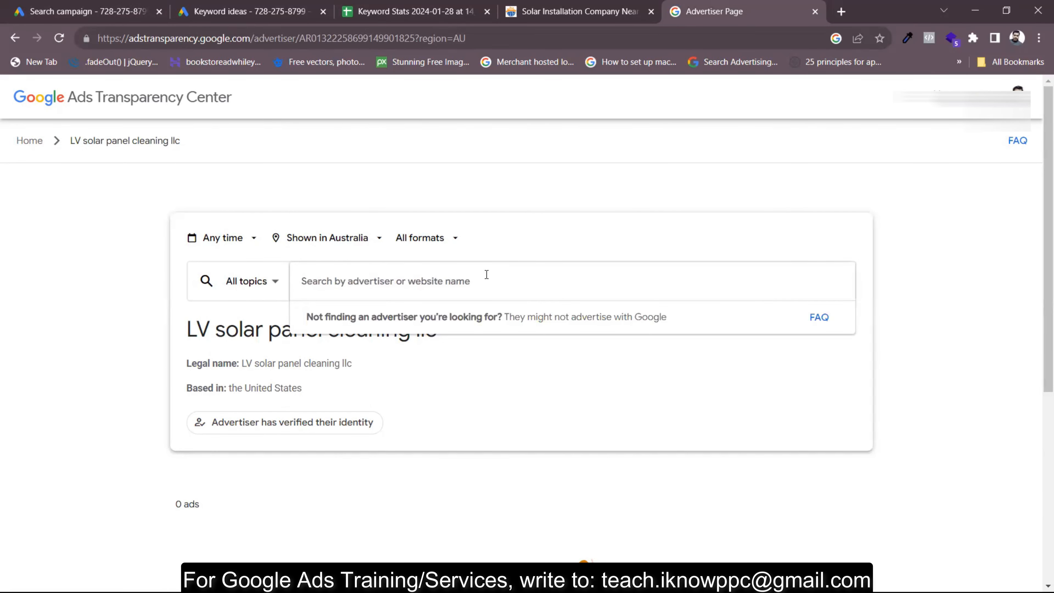
type("Dolar")
key("BackSpace")
key("BackSpace")
key("BackSpace")
key("BackSpace")
key("BackSpace")
type("Solar Panl")
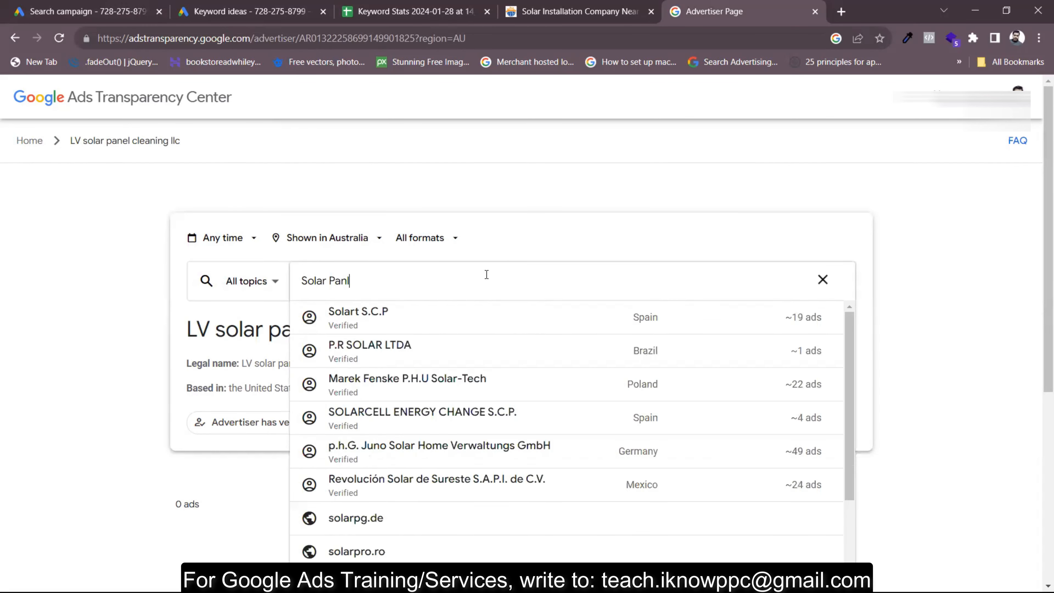
key("BackSpace")
type("el")
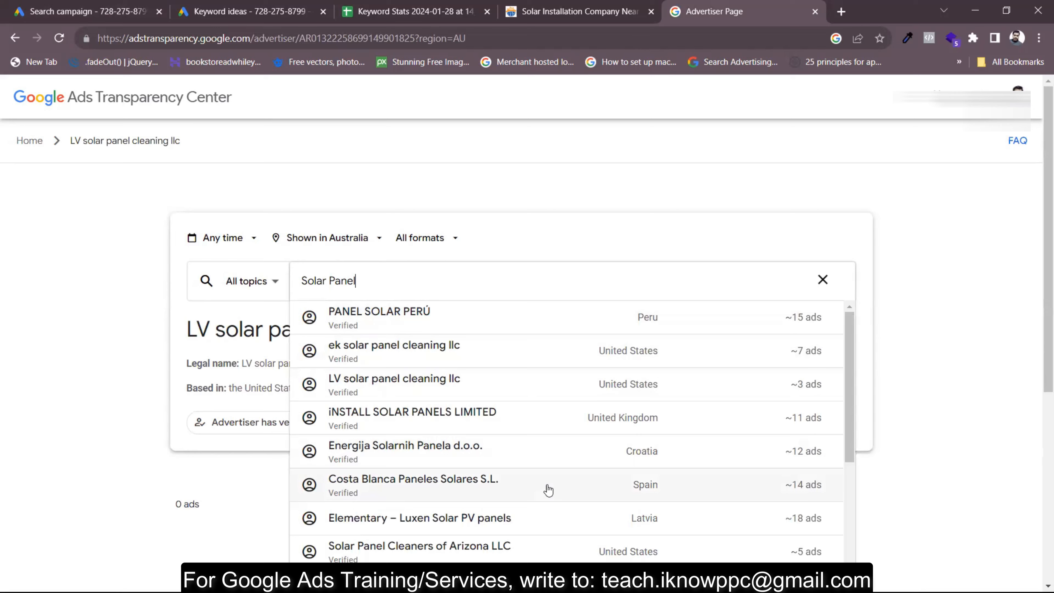
scroll(548, 490, "down", 4)
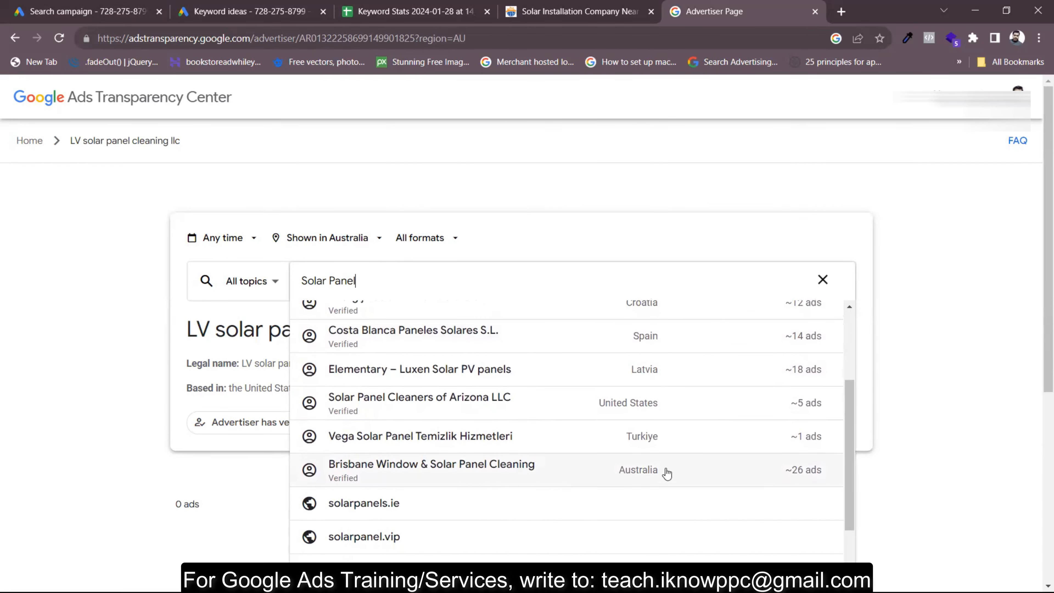
left_click(453, 478)
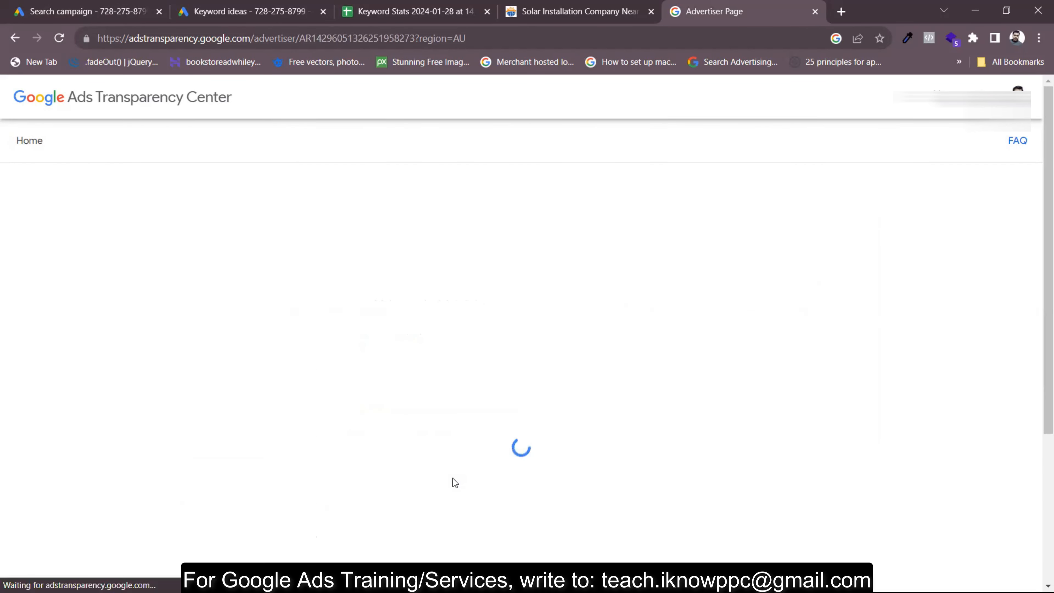
Examine the headlines and descriptions of the ads run by Brisbane Window & Solar Panel Cleaning
scroll(329, 493, "down", 5)
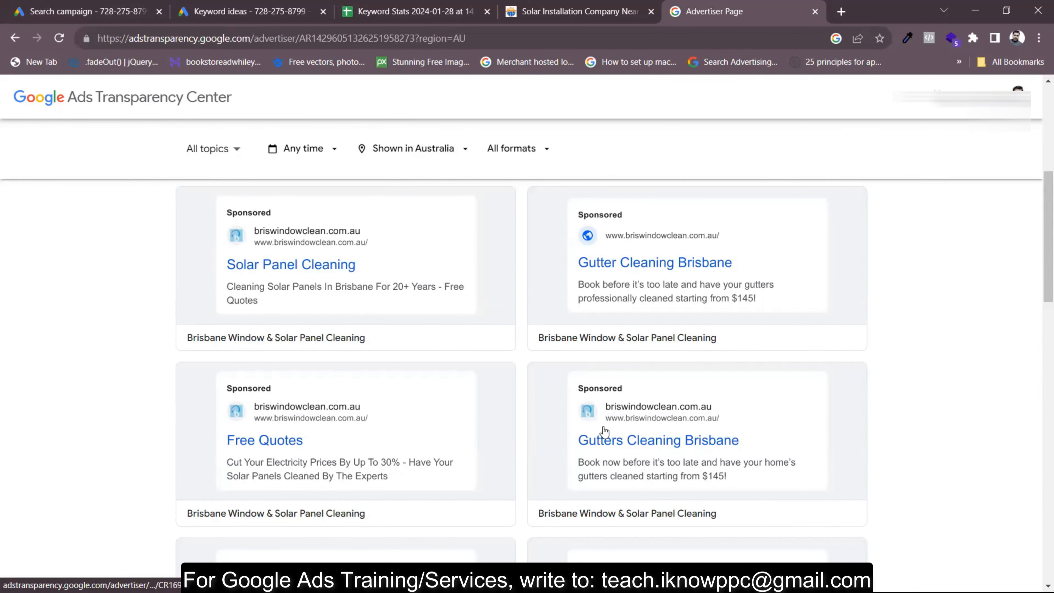
scroll(604, 432, "down", 10)
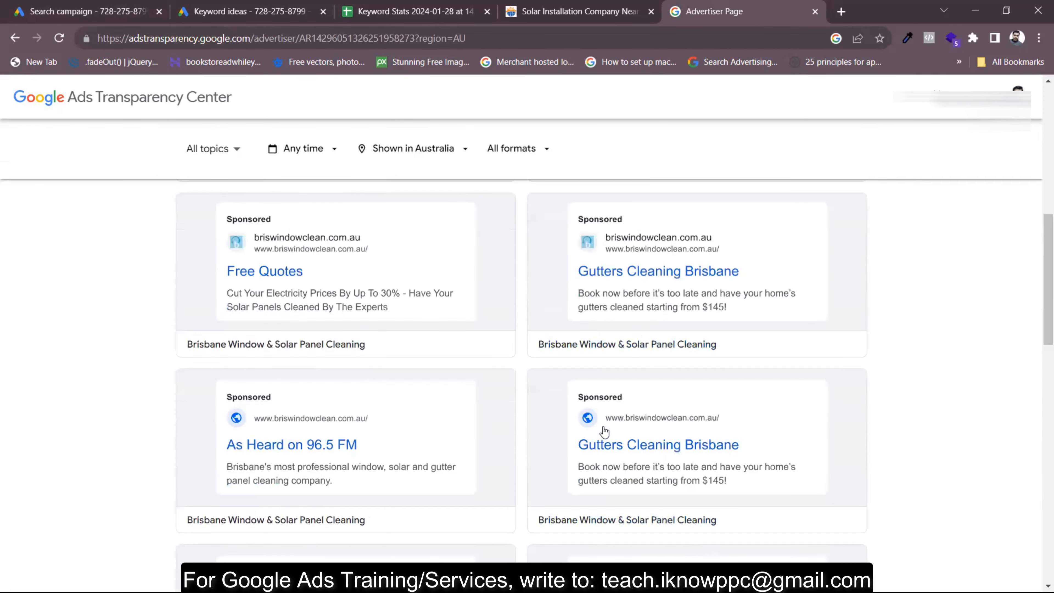
scroll(604, 430, "up", 8)
scroll(604, 430, "down", 15)
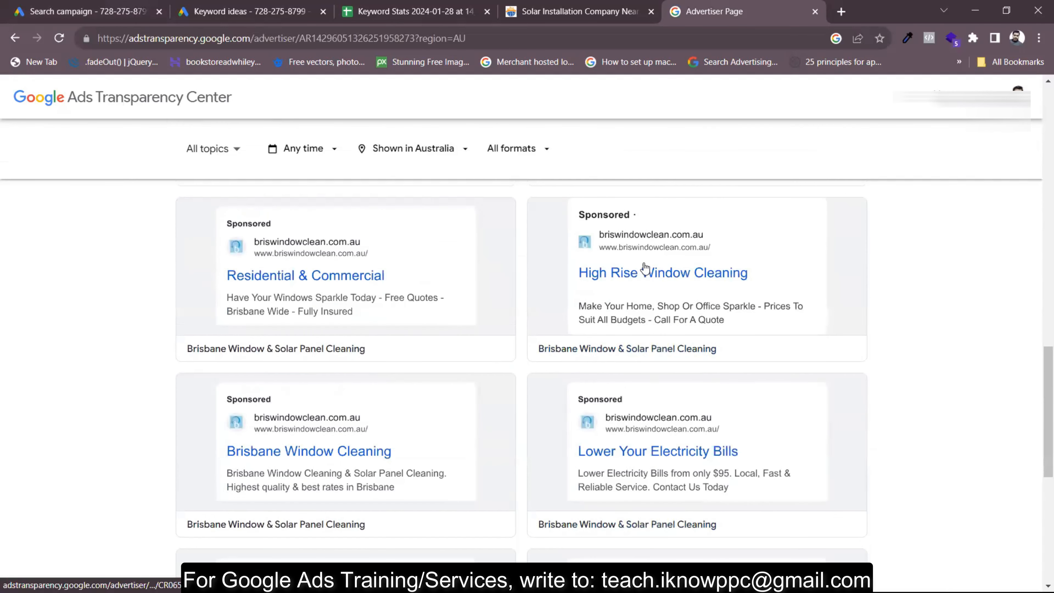
scroll(614, 293, "down", 5)
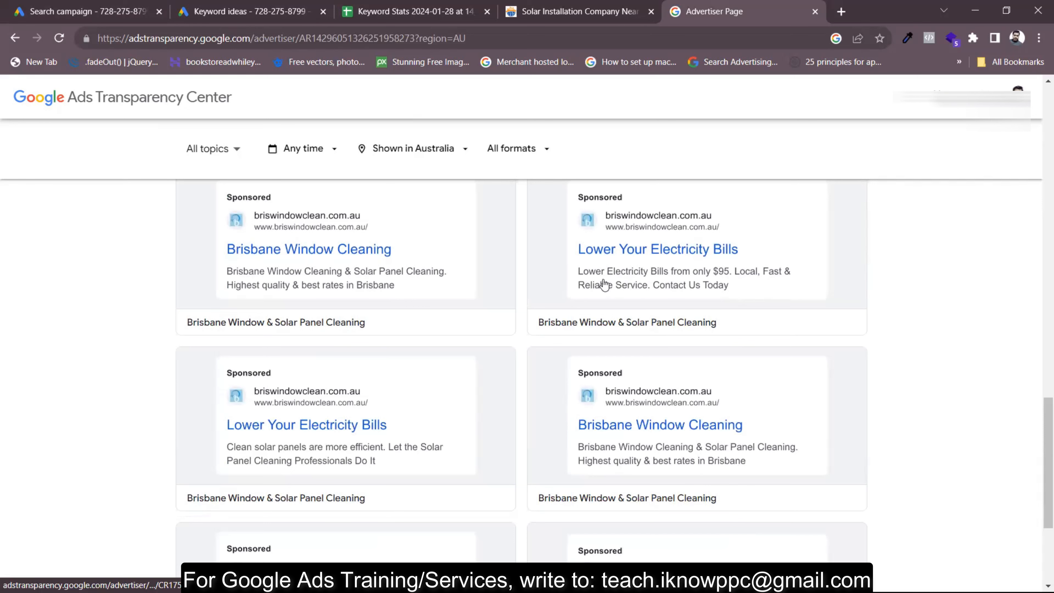
scroll(618, 423, "down", 4)
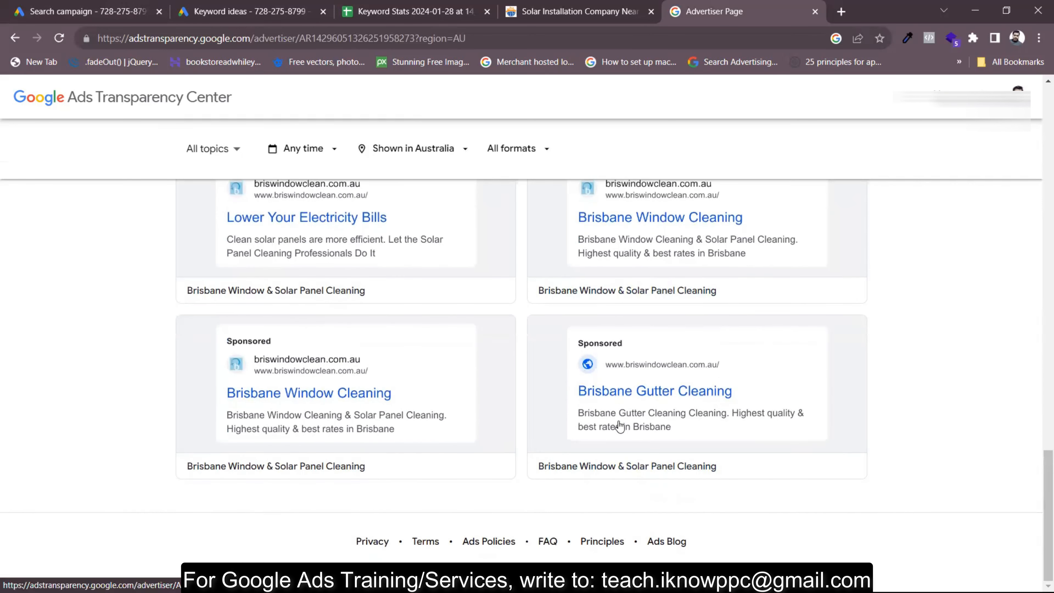
scroll(308, 296, "up", 2)
scroll(341, 355, "up", 6)
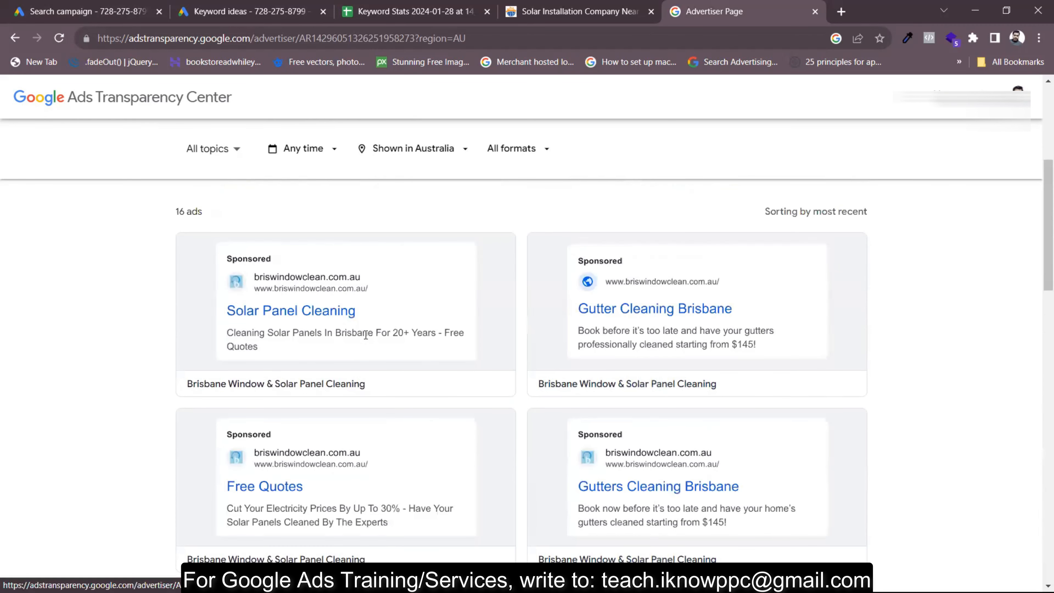
scroll(366, 335, "up", 5)
Search the advertisers for "PV Installation"
left_click(499, 278)
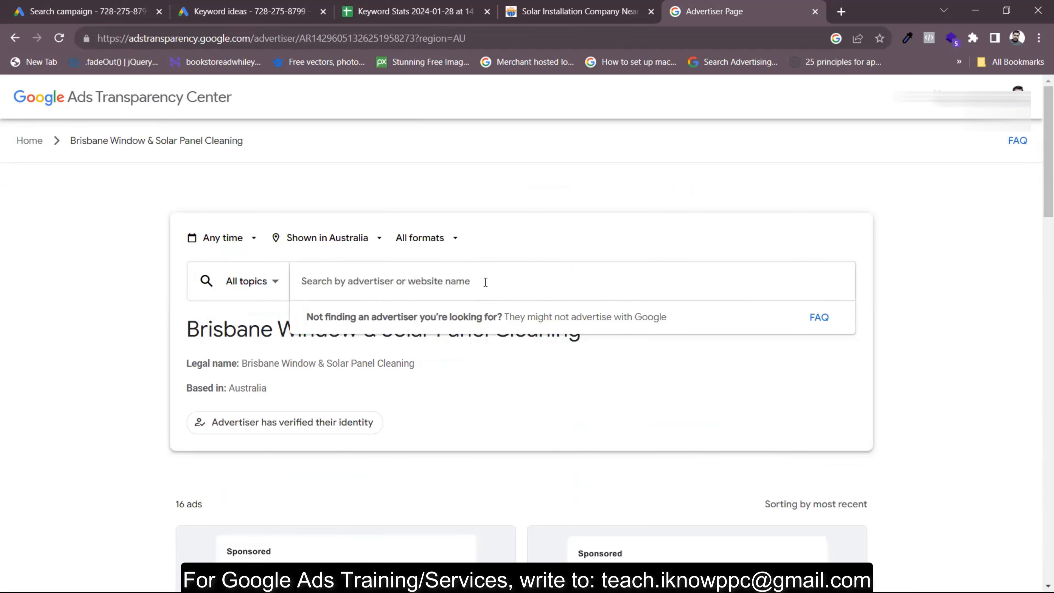
type("S")
key("BackSpace")
type("PV")
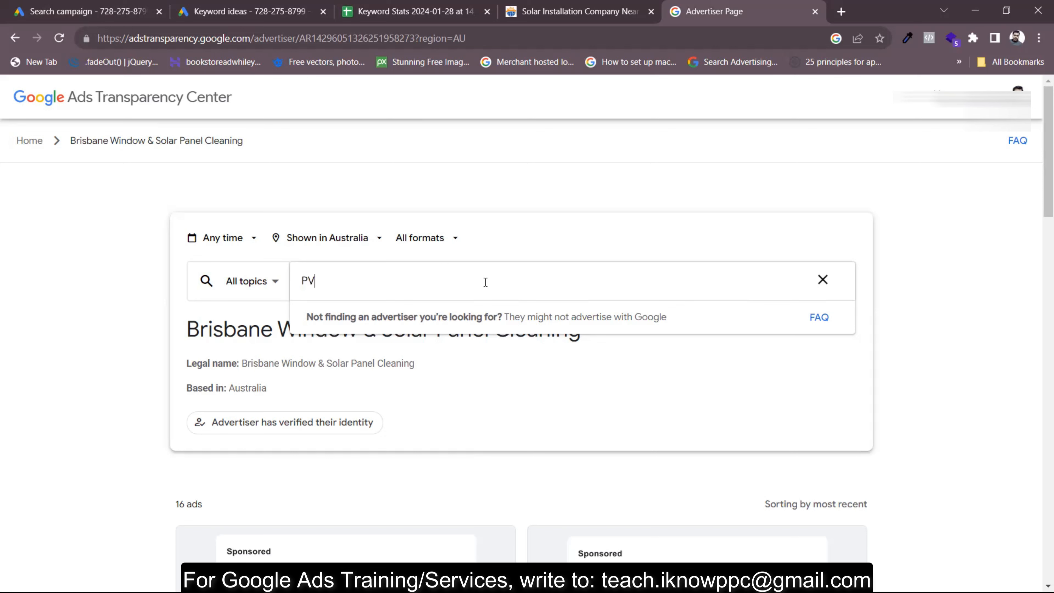
type(" Installatiom")
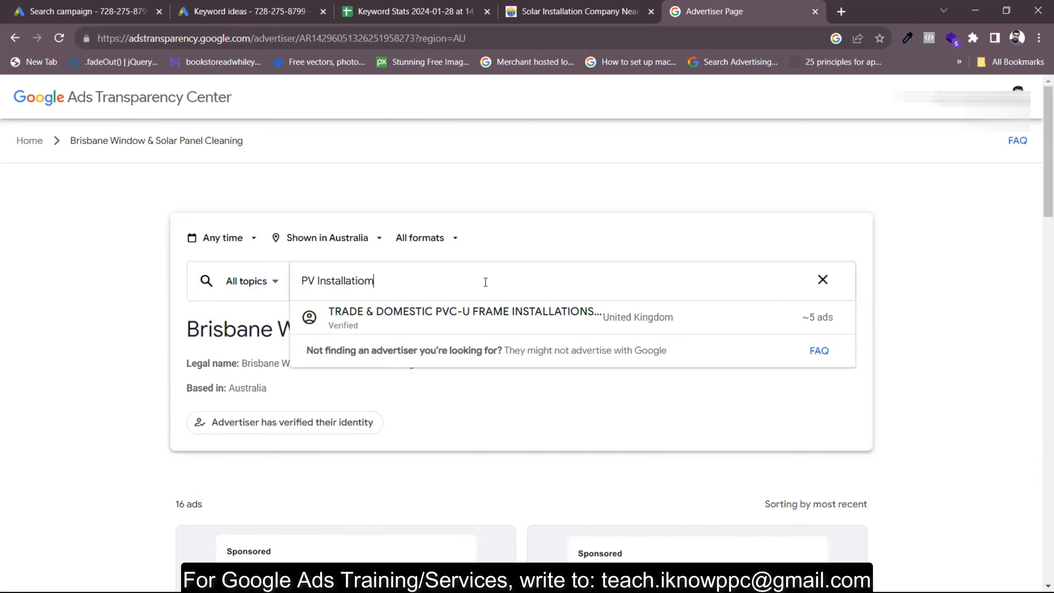
Replace the "PV Installation" search term with "Solar Panel"
key("BackSpace")
key("BackSpace")
key("BackSpace")
key("BackSpace")
key("BackSpace")
key("BackSpace")
key("BackSpace")
key("BackSpace")
key("BackSpace")
key("BackSpace")
key("BackSpace")
key("BackSpace")
key("BackSpace")
key("BackSpace")
key("BackSpace")
key("BackSpace")
type("Solar Pa")
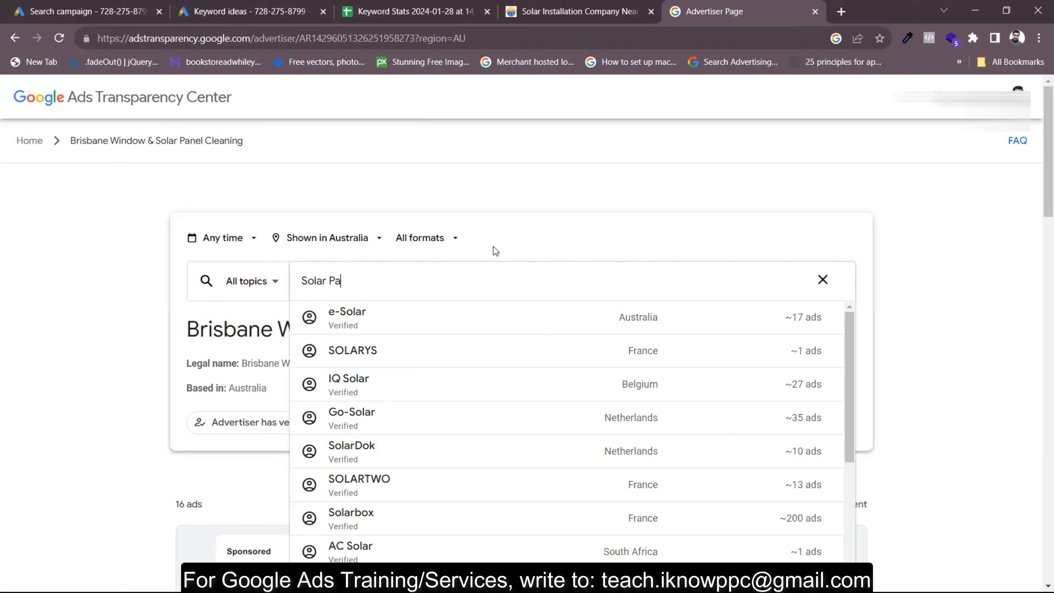
type("nel")
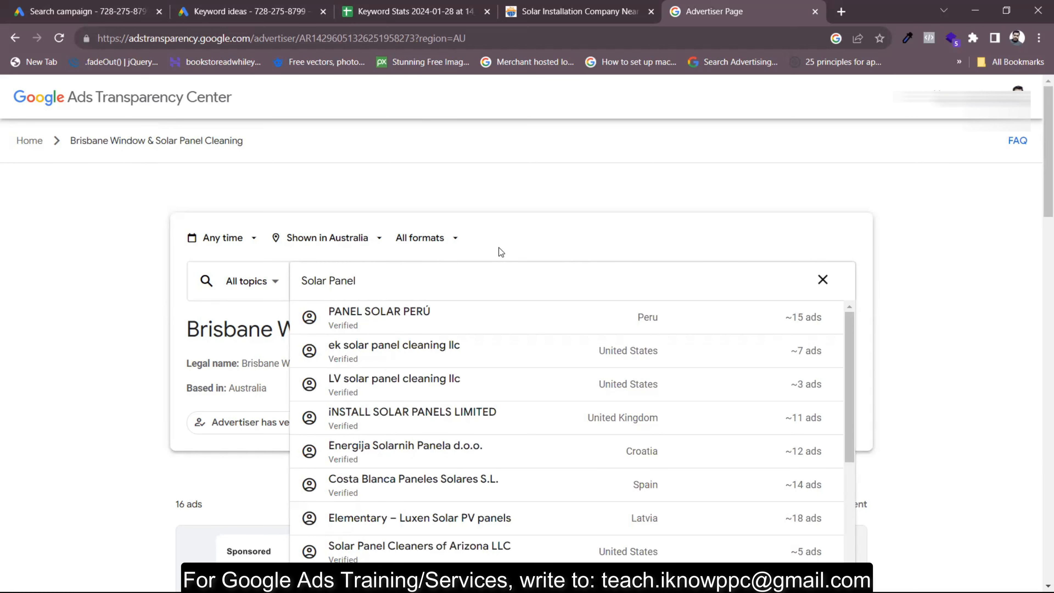
Change the advertiser search to "Solar System" and look through the suggested advertisers and their countries
key("BackSpace")
key("BackSpace")
key("BackSpace")
key("BackSpace")
key("BackSpace")
key("BackSpace")
type("System")
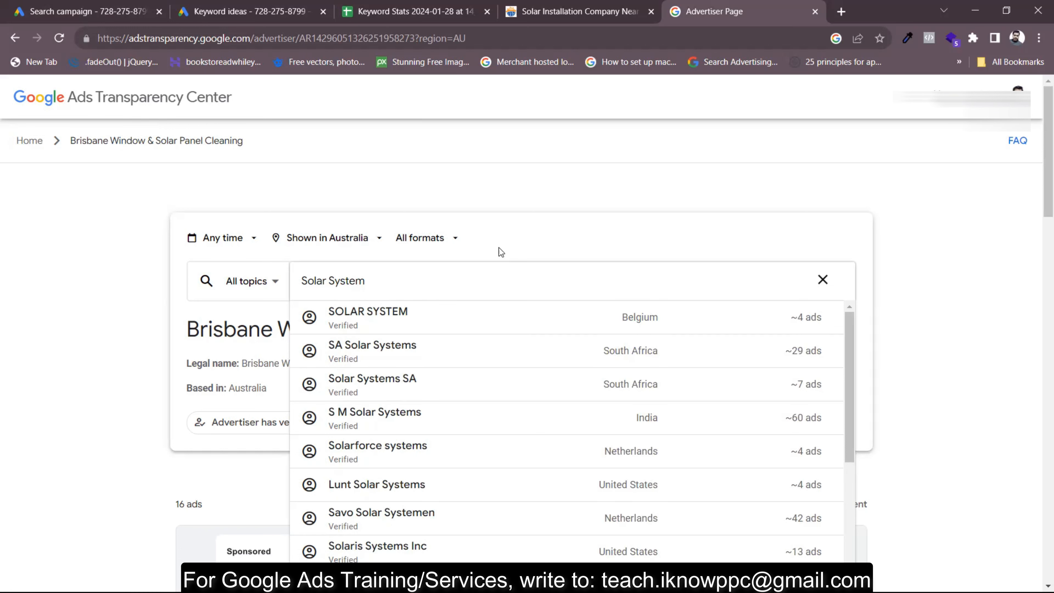
scroll(551, 428, "down", 5)
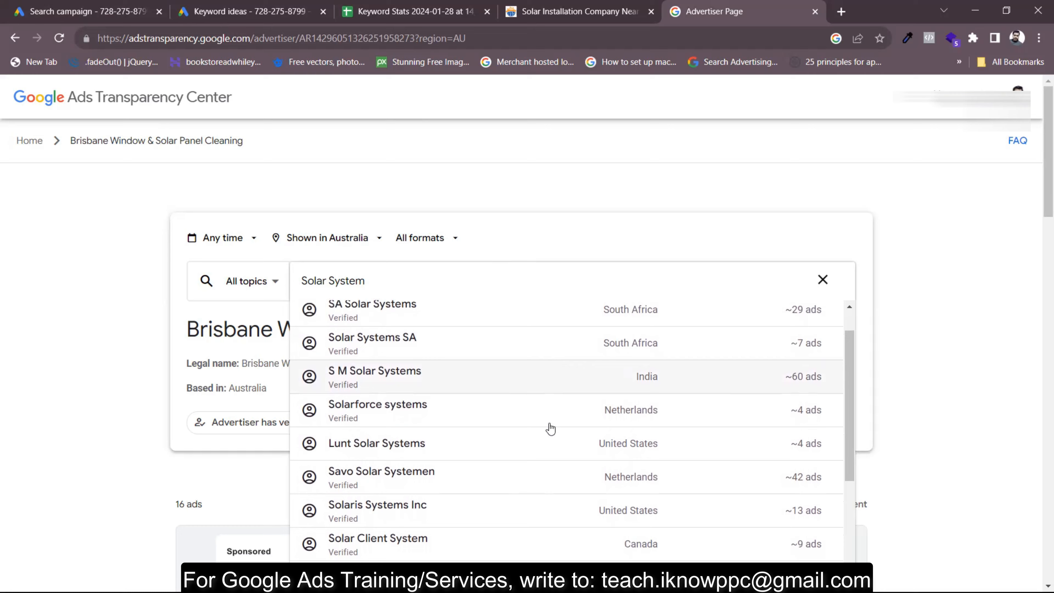
scroll(551, 429, "up", 5)
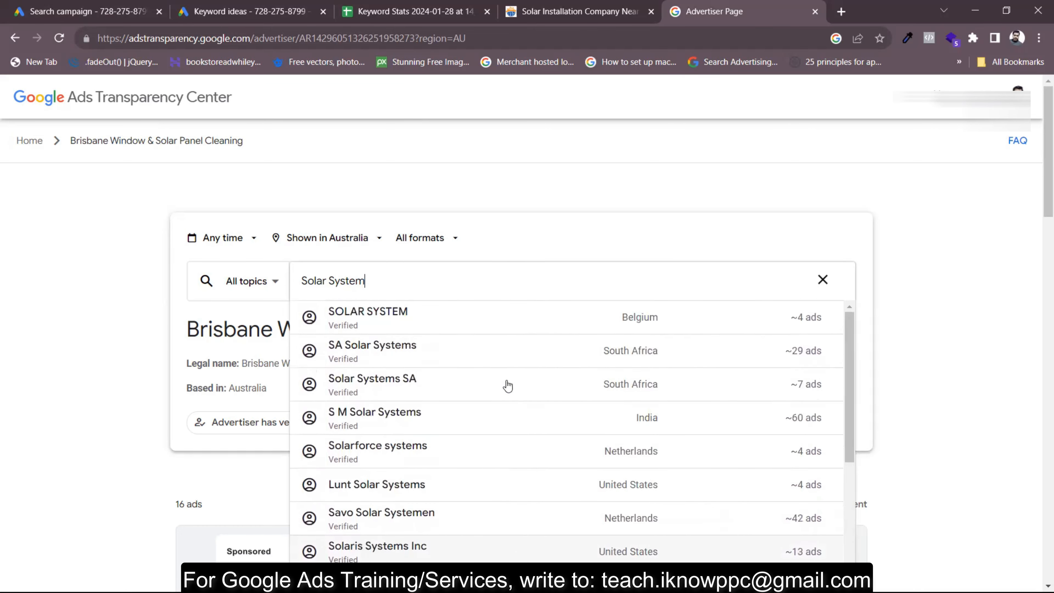
Delete the "Solar System" search term and copy the address of the Evaska Energy website from its browser tab
key("BackSpace")
key("BackSpace")
key("BackSpace")
key("BackSpace")
key("BackSpace")
key("BackSpace")
key("BackSpace")
key("BackSpace")
key("BackSpace")
key("BackSpace")
key("BackSpace")
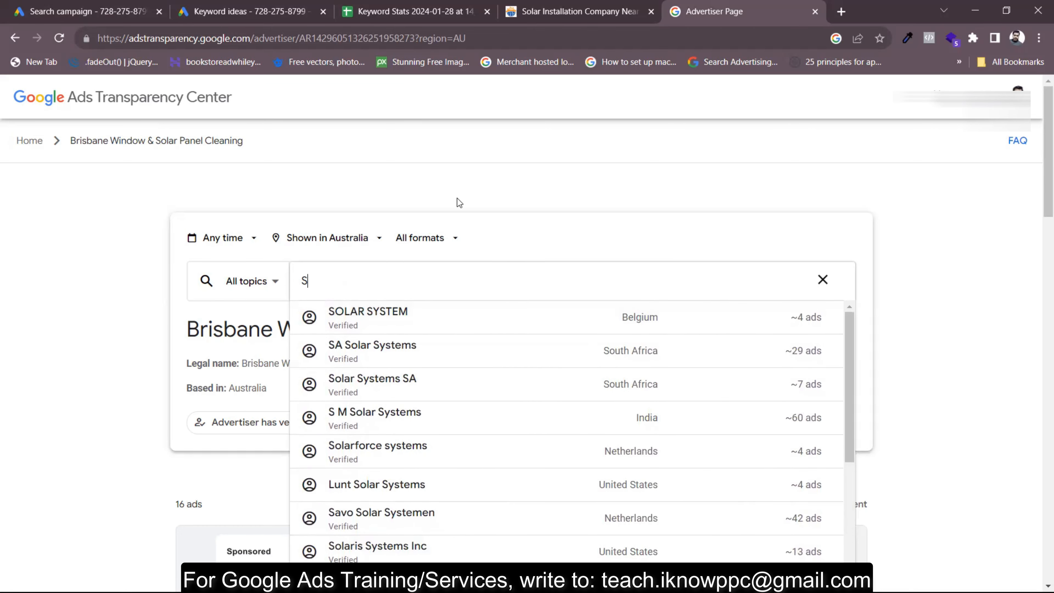
left_click(593, 8)
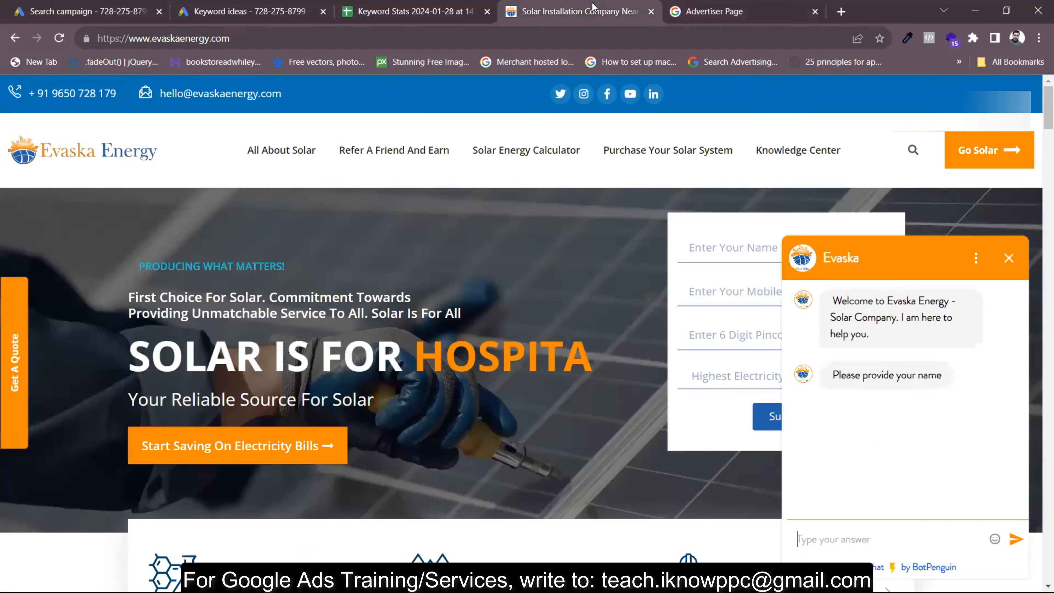
left_click(273, 30)
key("ctrl+c")
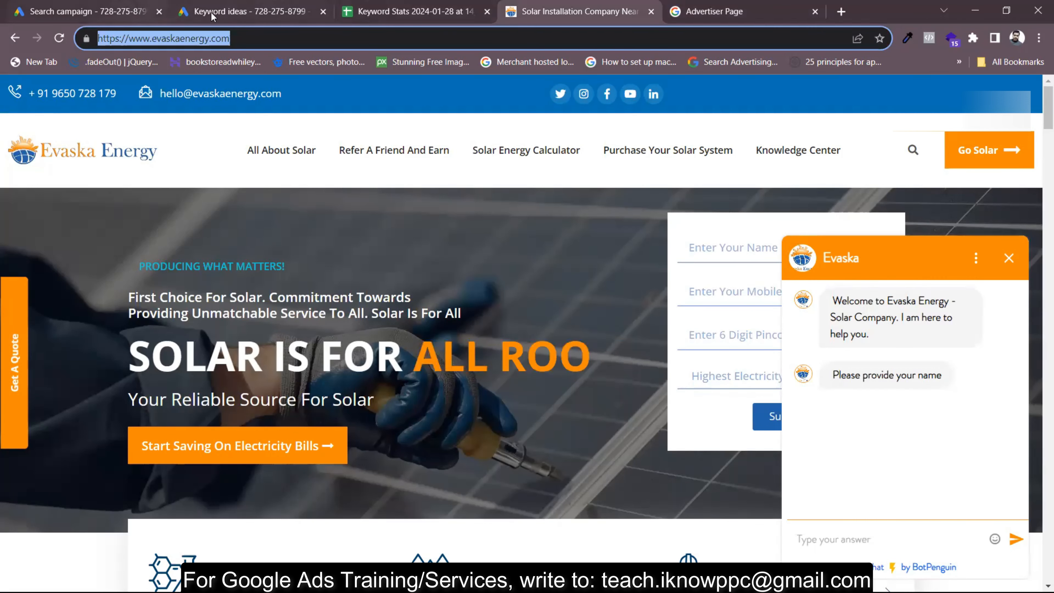
Return to the Ads Transparency Center, search for the copied address and open the ads of evaskaenergy.com
left_click(716, 13)
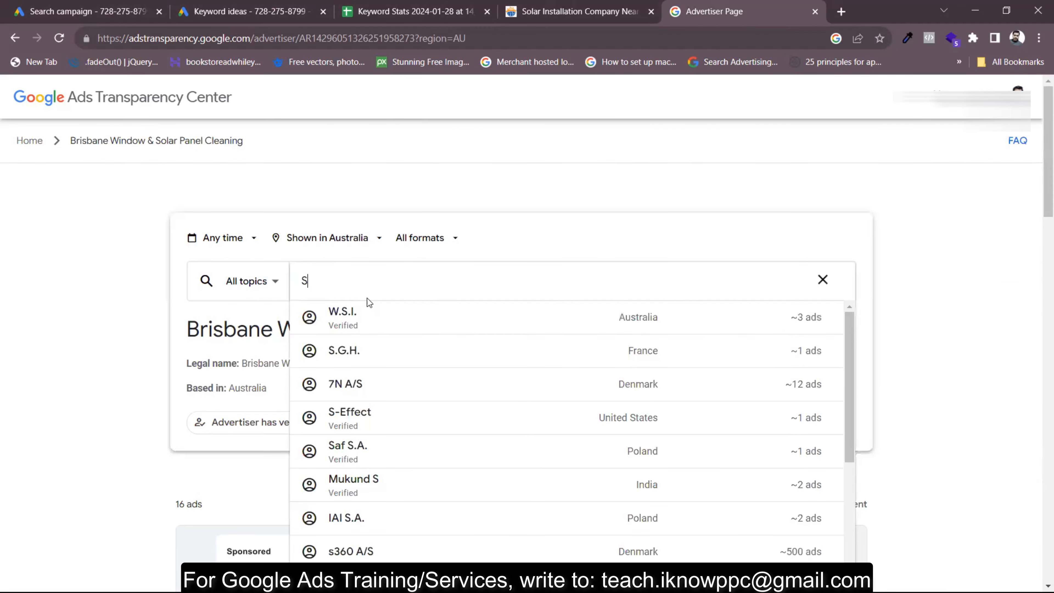
key("BackSpace")
key("ctrl+v")
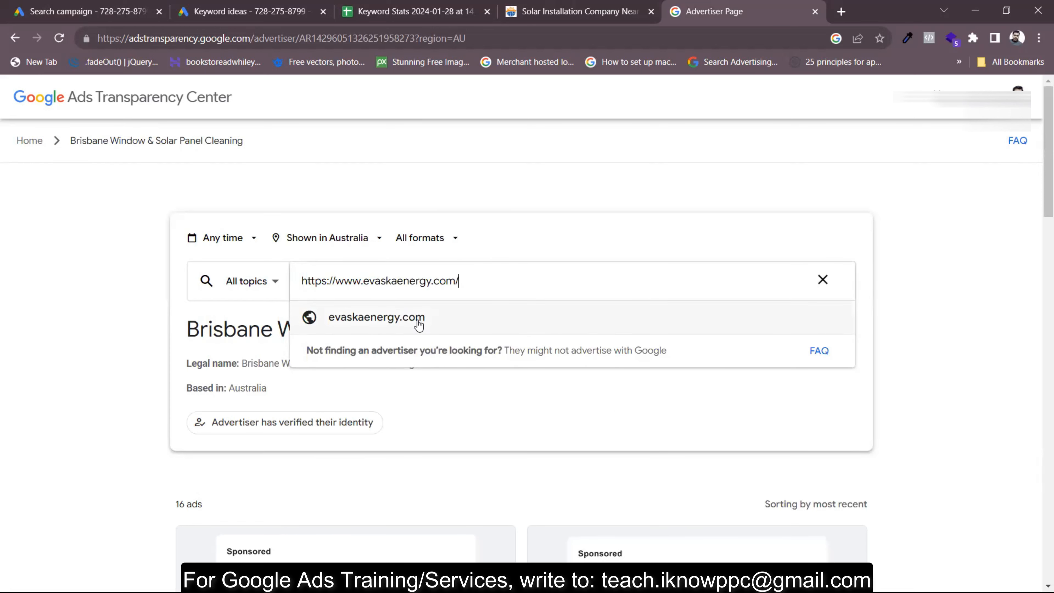
left_click(543, 329)
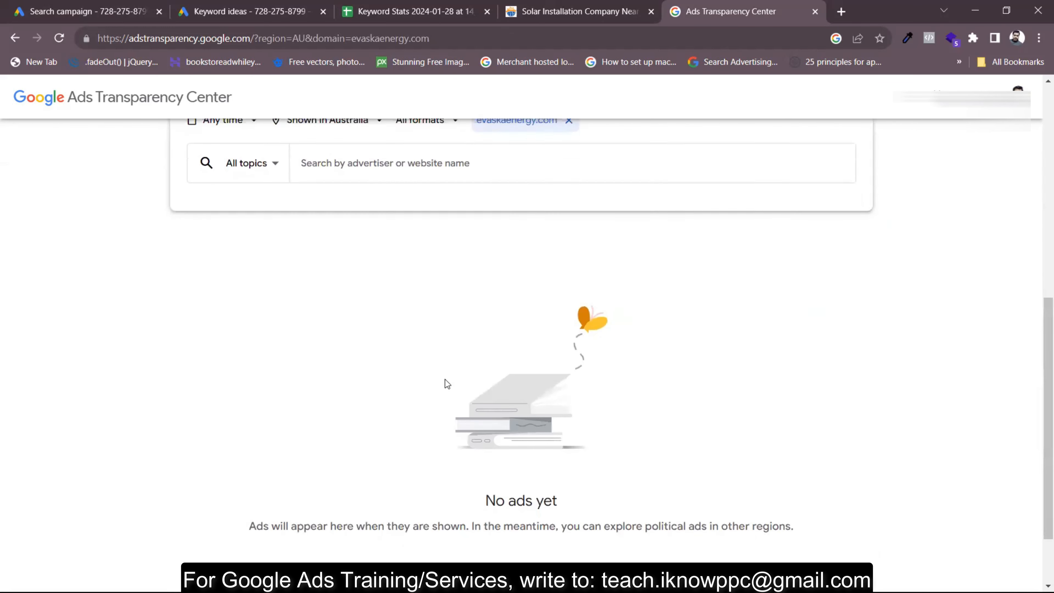
scroll(445, 379, "up", 5)
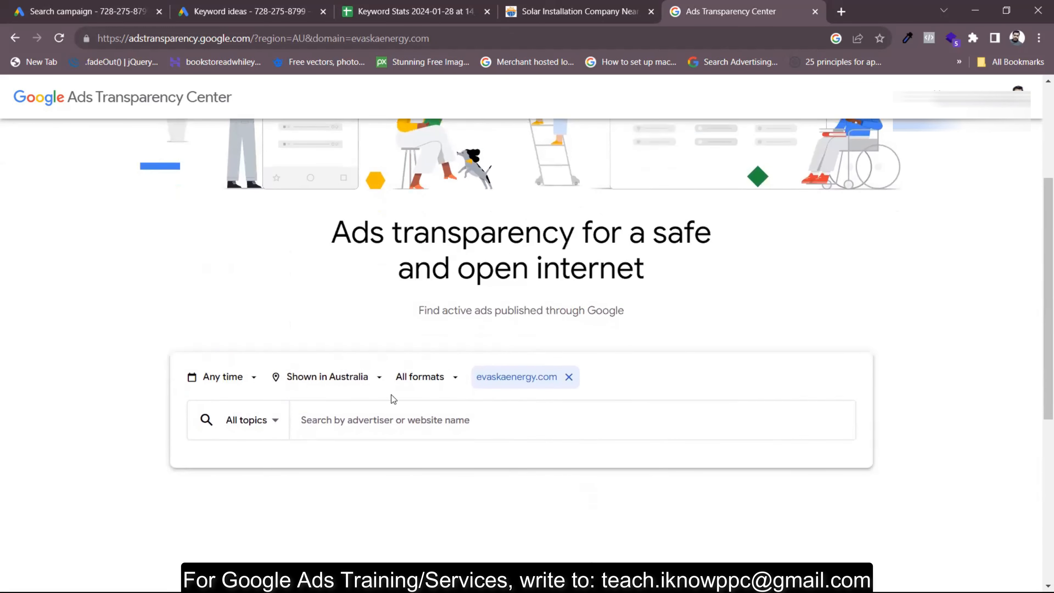
Remove the evaskaenergy.com filter and search the advertisers for "Solar Panel"
left_click(565, 382)
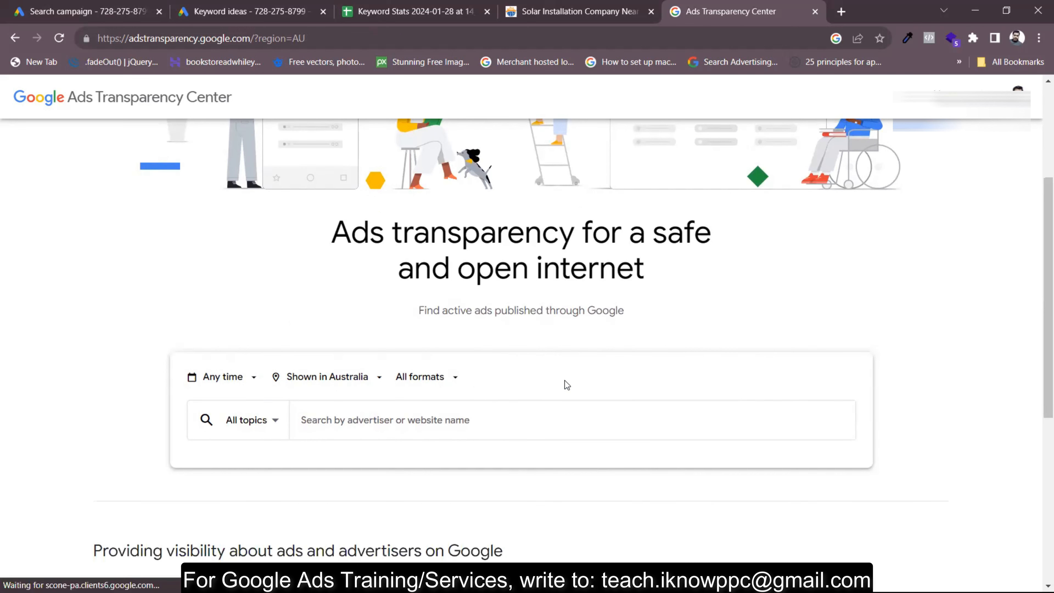
left_click(416, 420)
type("Solar S")
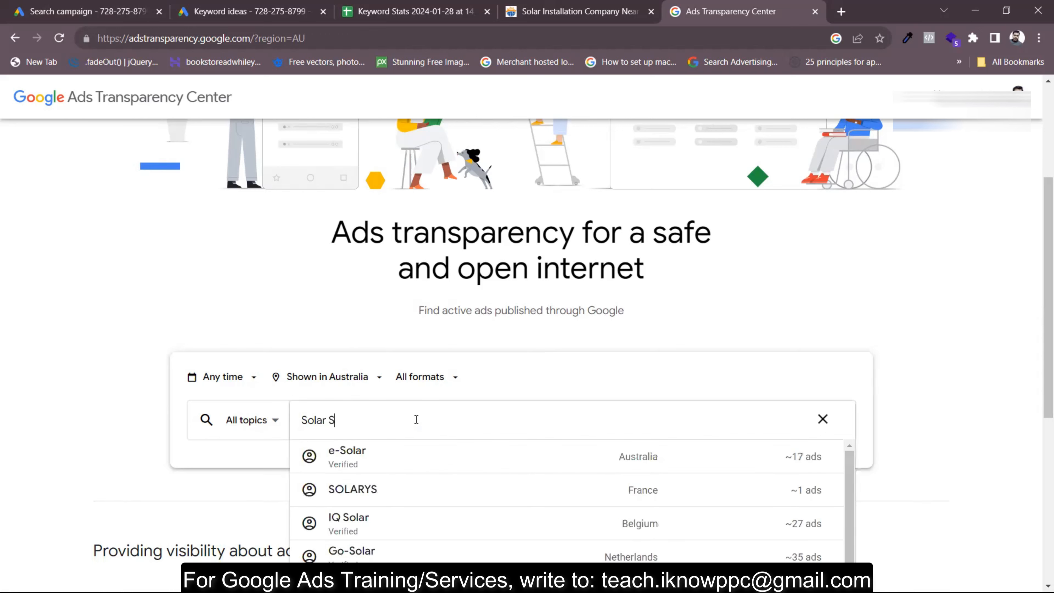
key("BackSpace")
type("Panel")
Look through the suggested advertisers and websites and open the ads page of Solar Panel Cleaners of Arizona LLC
scroll(507, 421, "down", 10)
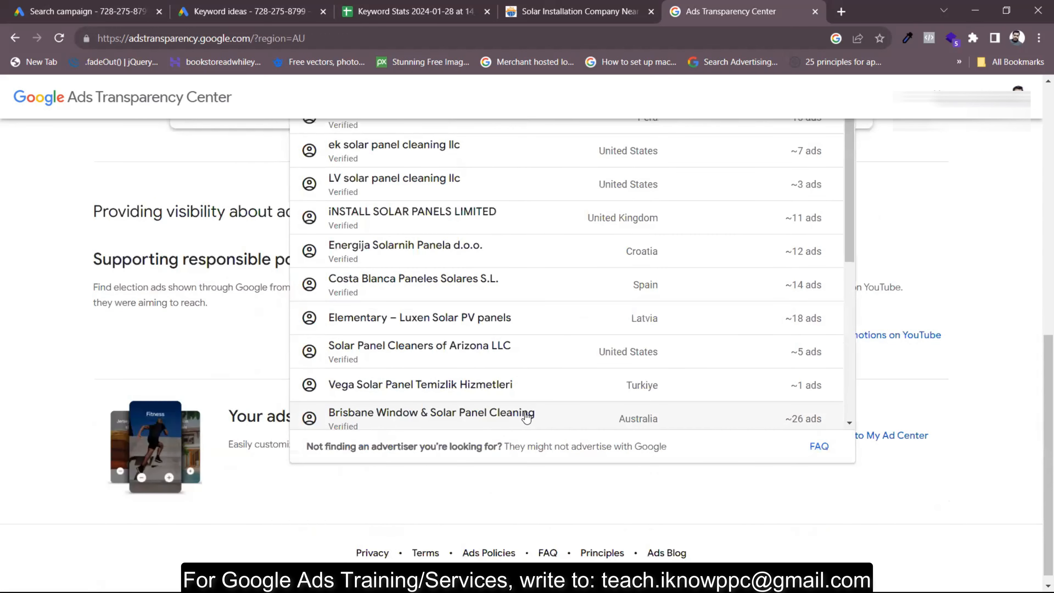
scroll(526, 373, "down", 6)
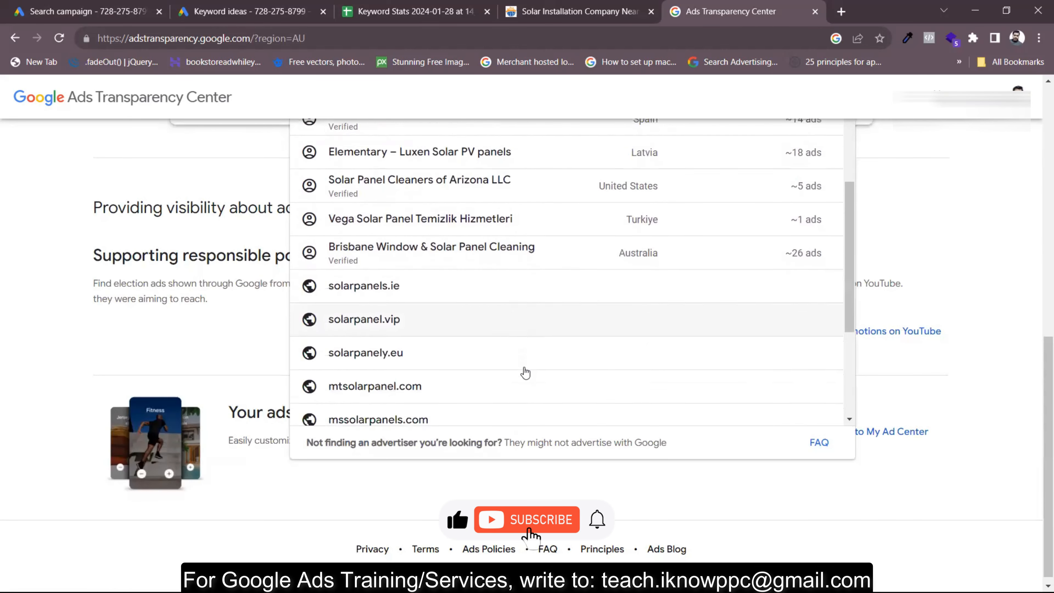
scroll(526, 373, "down", 2)
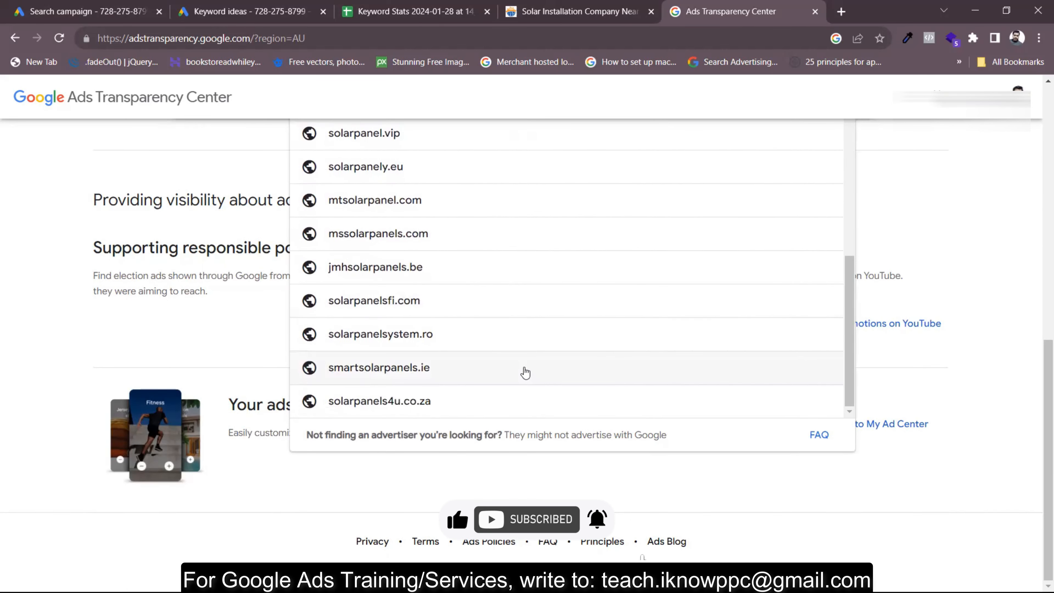
scroll(525, 373, "up", 6)
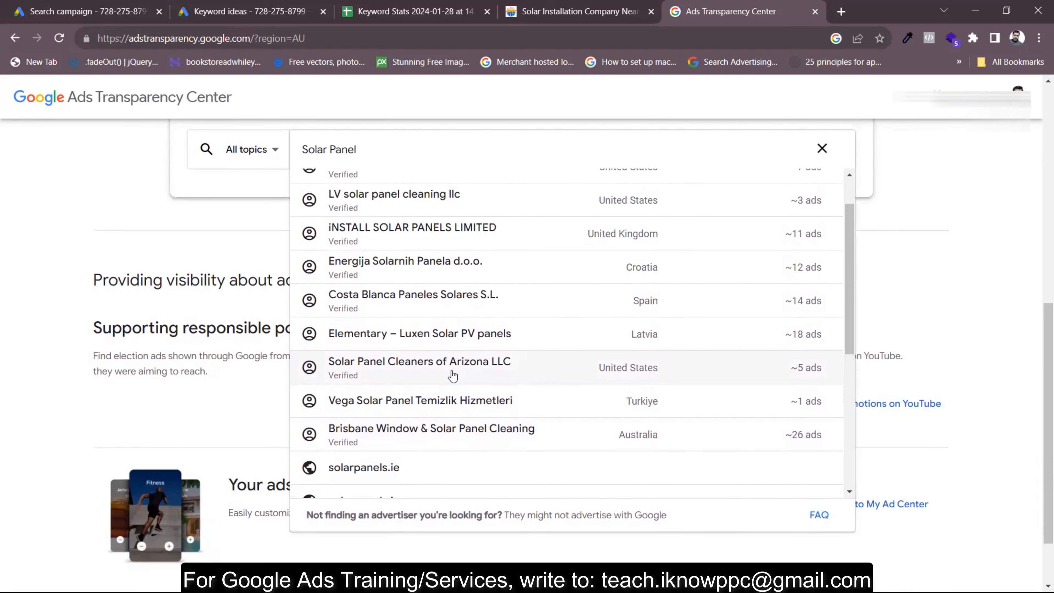
left_click(451, 362)
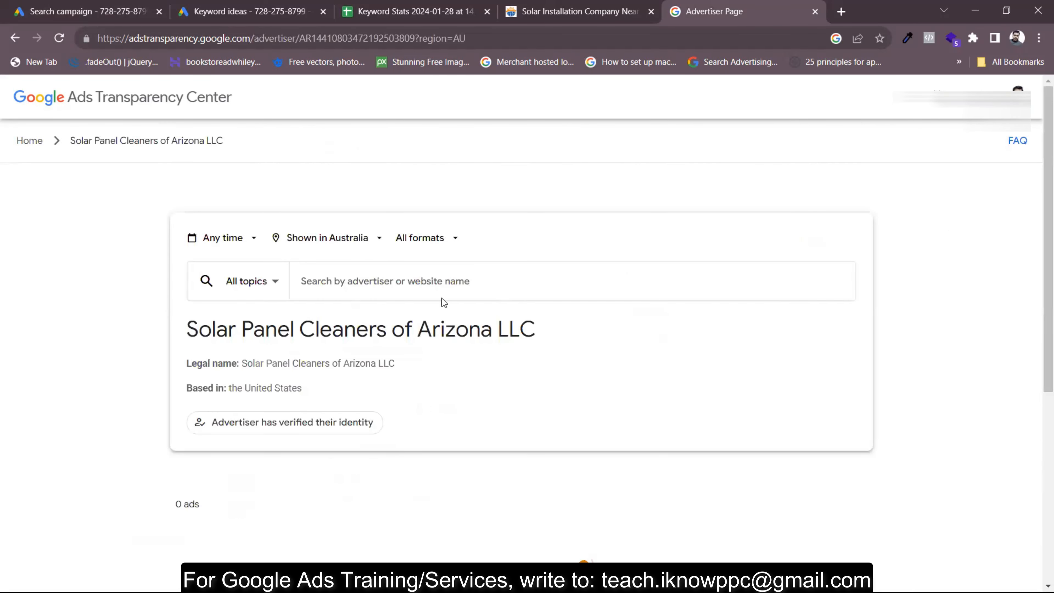
Search for "Solar Panel" again from the page of Solar Panel Cleaners of Arizona LLC
left_click(486, 282)
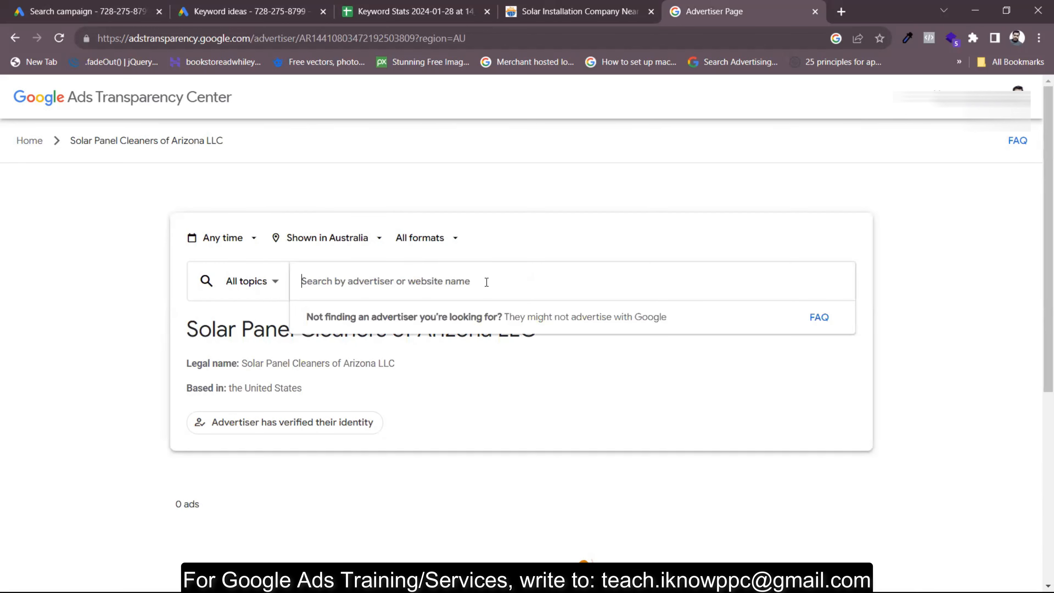
type("Solar Panel")
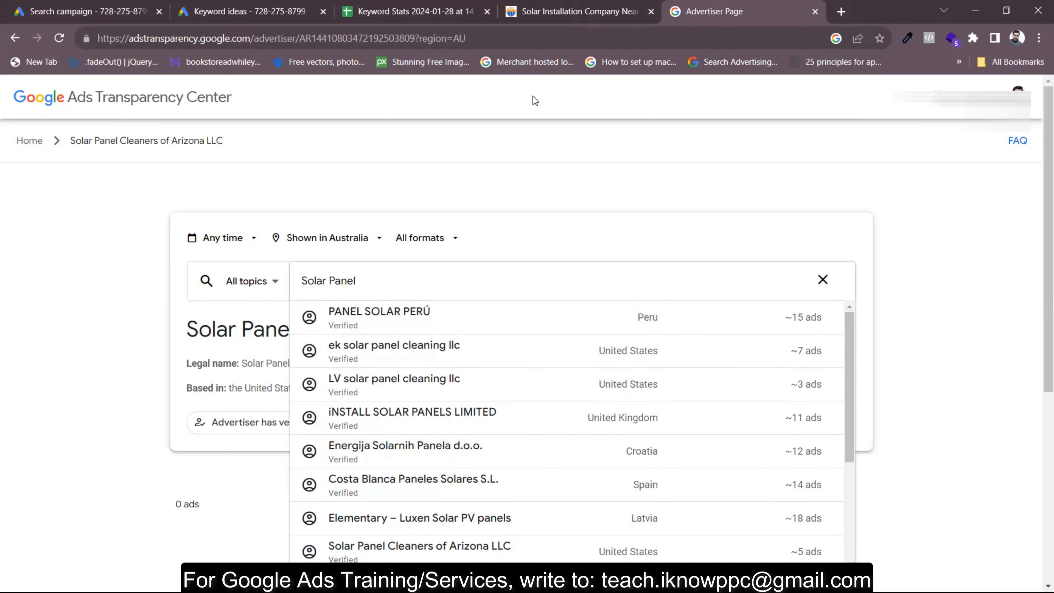
Switch to the incognito Google results and view the advertiser details of the natnavi.com and michiganenergyoptions.org ads
key("alt+Tab")
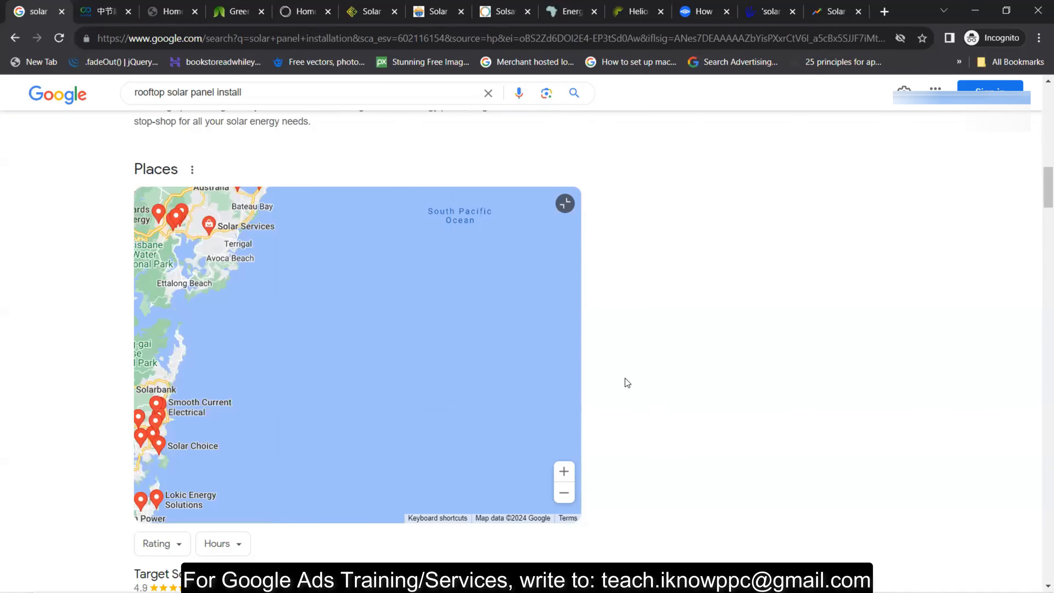
scroll(654, 401, "down", 10)
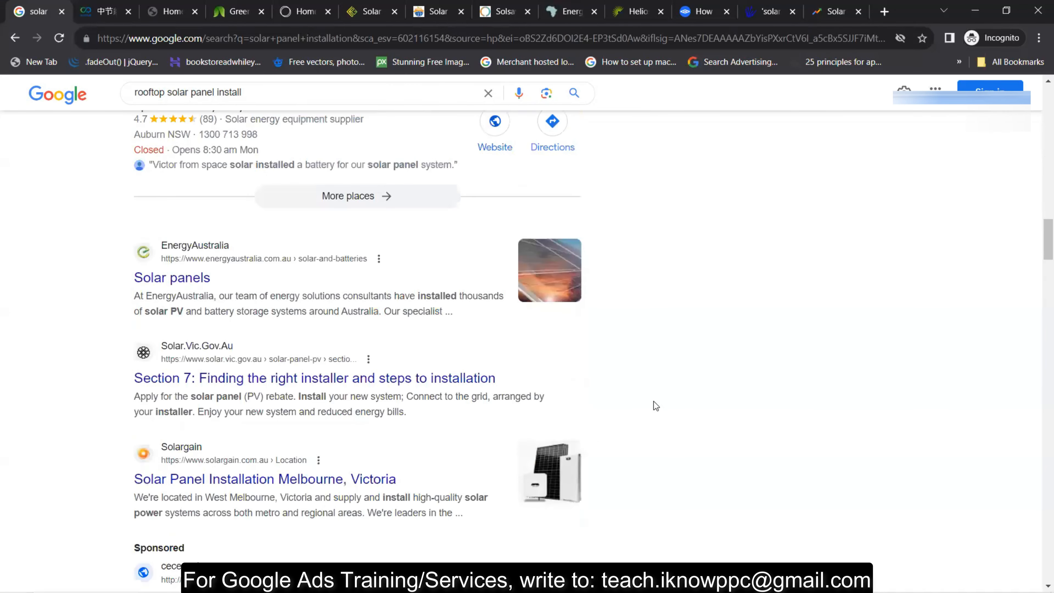
scroll(654, 401, "down", 7)
scroll(654, 404, "up", 5)
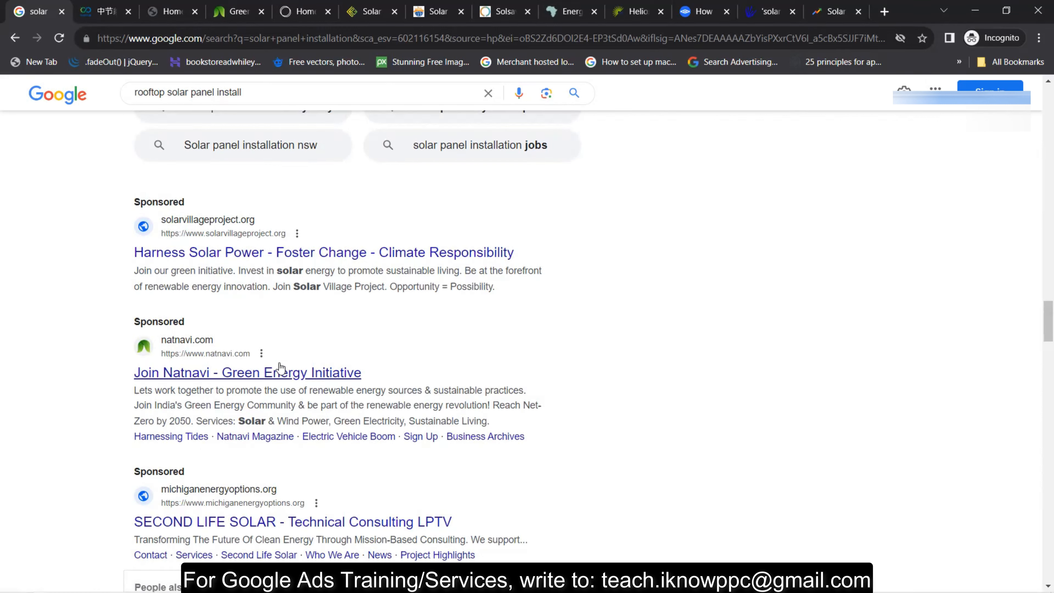
left_click(261, 353)
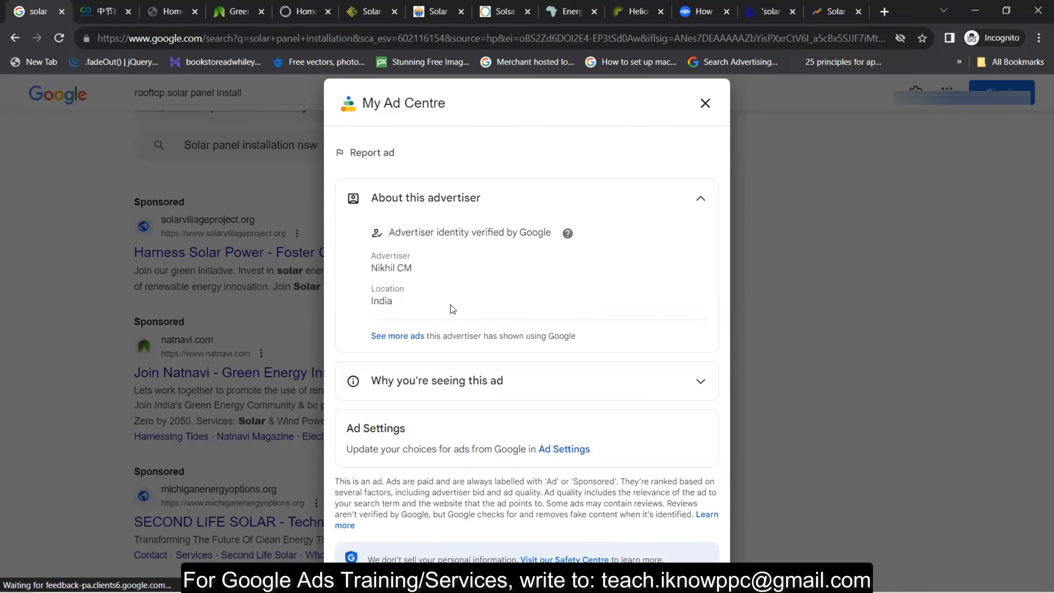
left_click(706, 103)
scroll(320, 409, "down", 2)
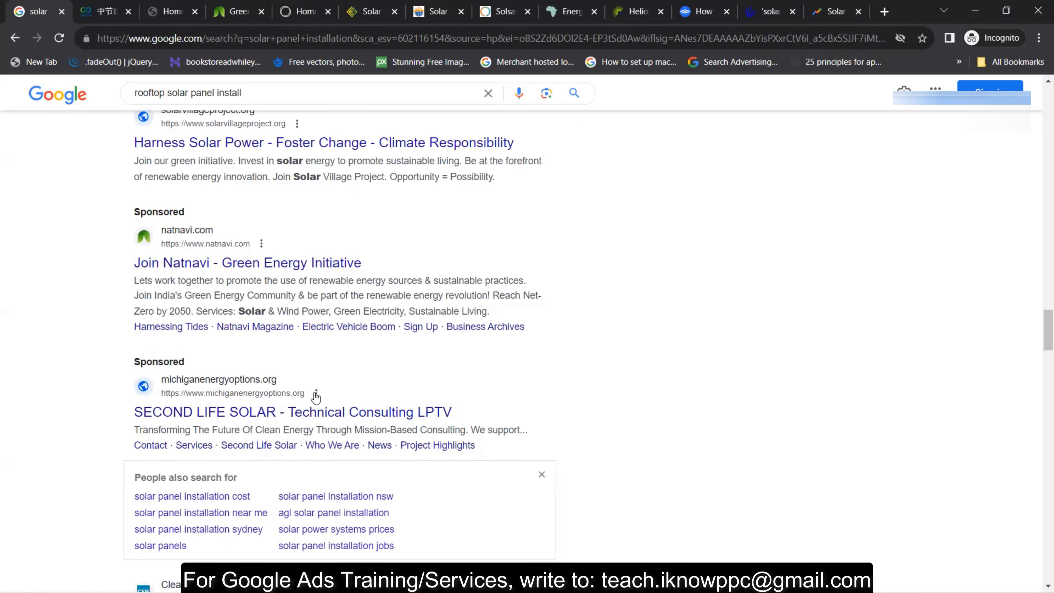
left_click(316, 393)
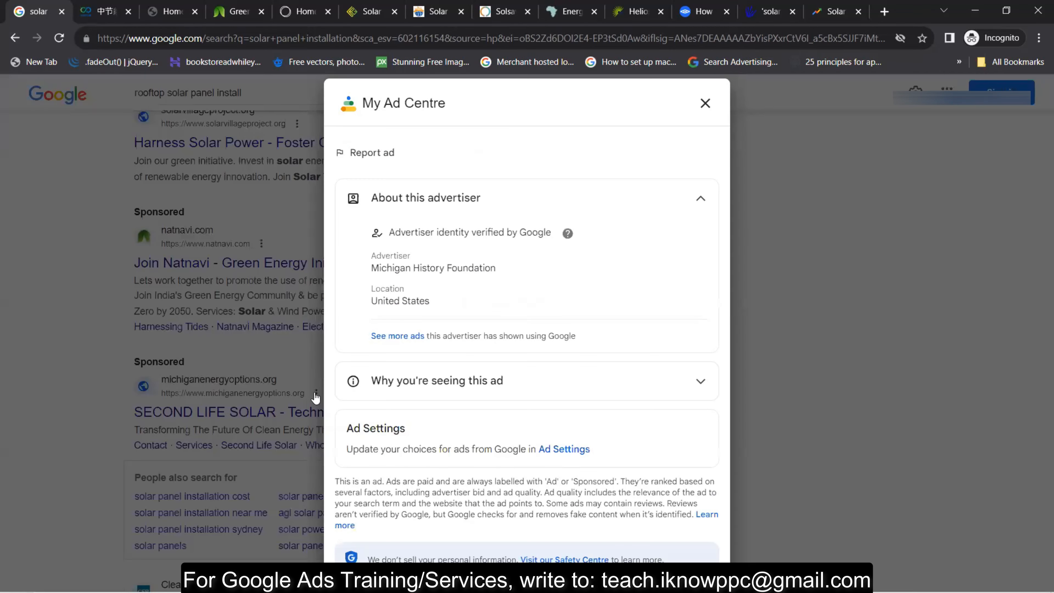
left_click(705, 108)
Find the sponsored evaskaenergy.com result and view its advertiser details
scroll(373, 400, "down", 8)
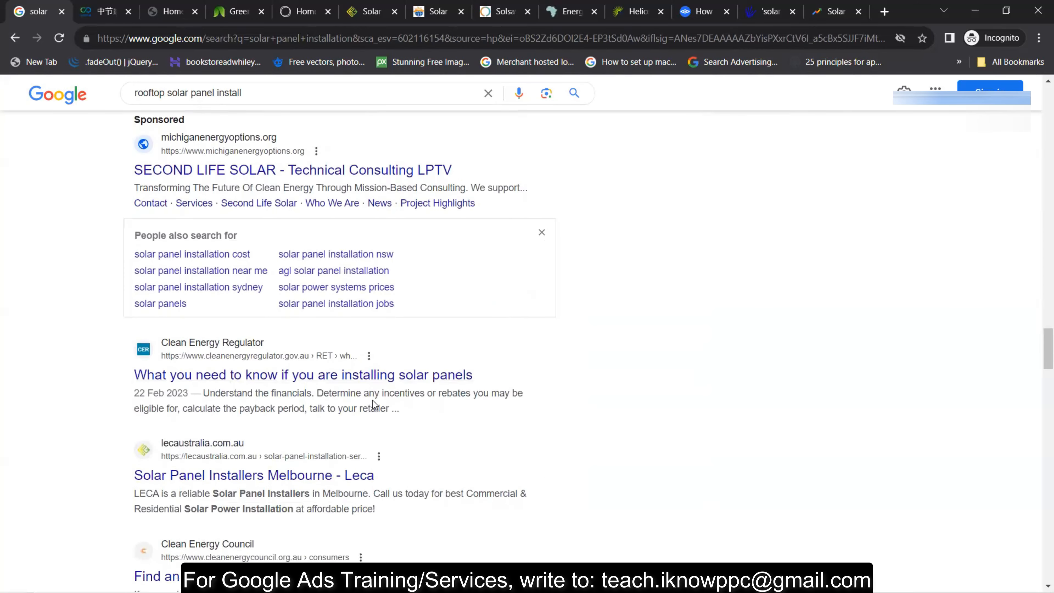
scroll(373, 400, "down", 5)
scroll(372, 400, "up", 15)
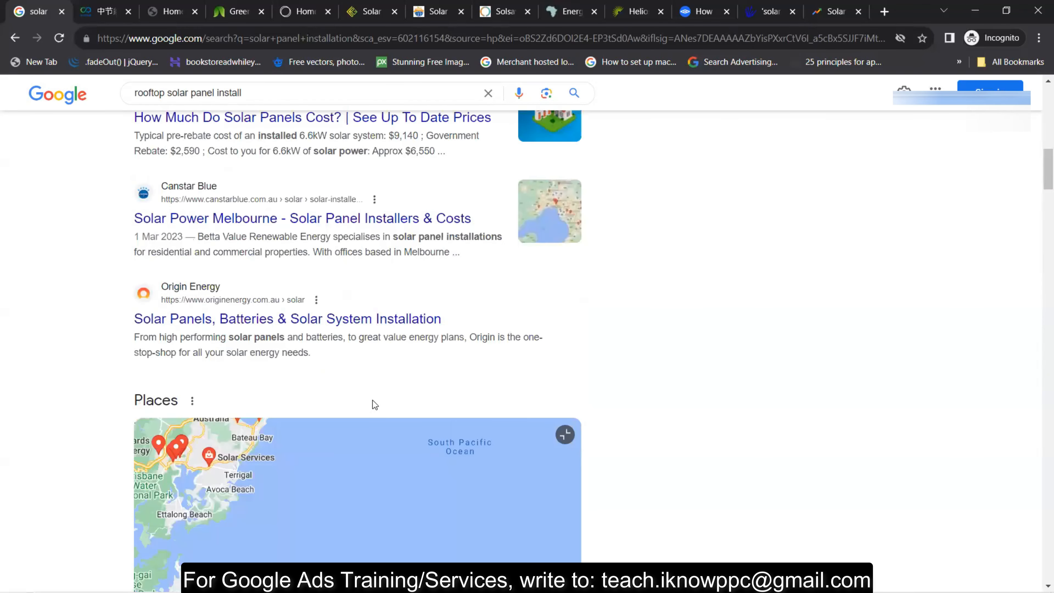
scroll(372, 400, "down", 15)
scroll(372, 400, "up", 5)
scroll(373, 399, "down", 8)
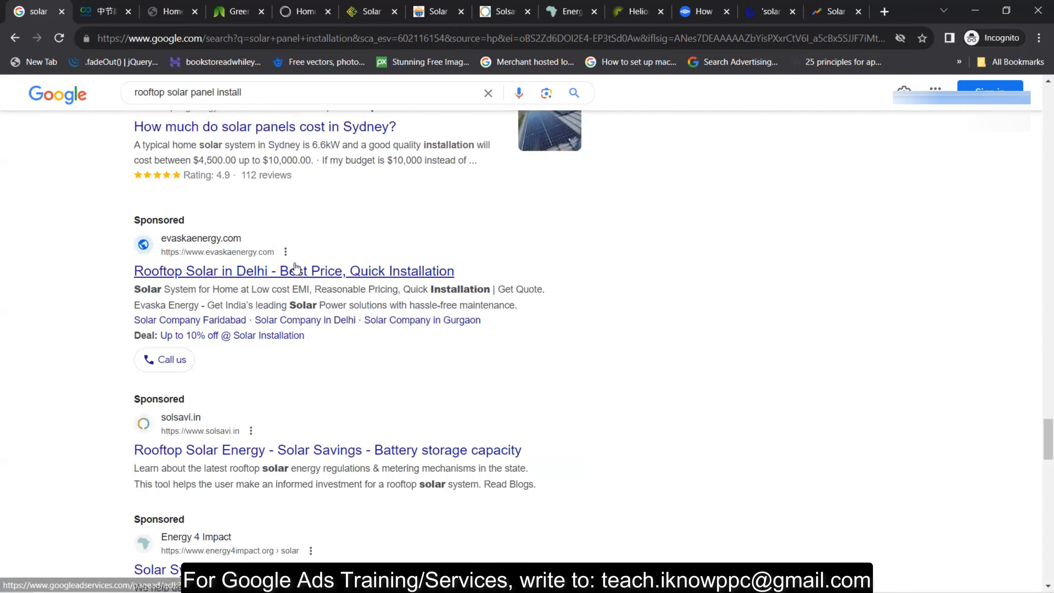
left_click(285, 252)
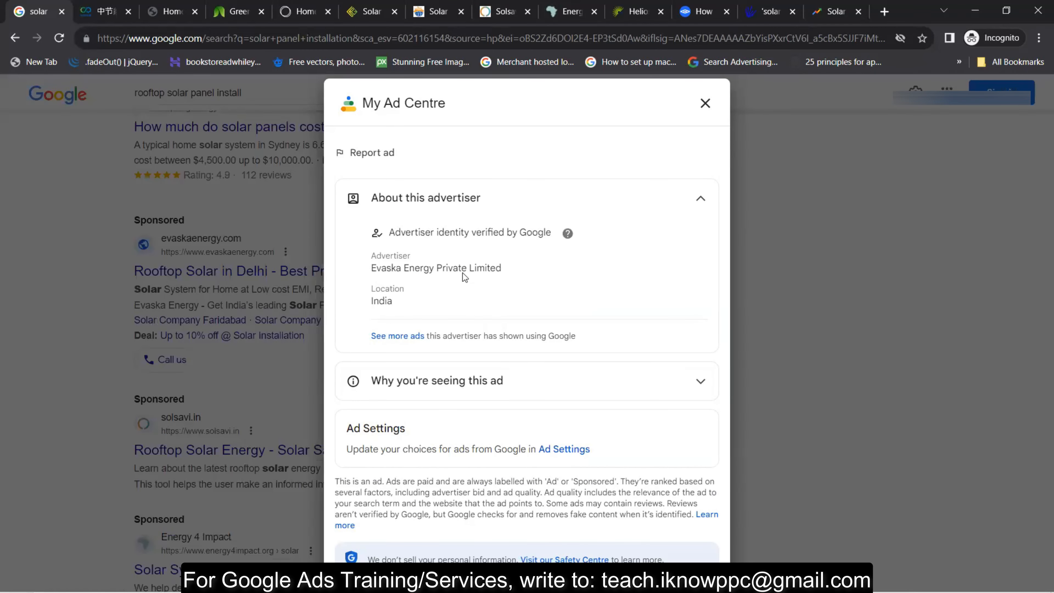
left_click(704, 104)
Check the advertiser details of the solsavi.in, Energy 4 Impact and lightmanufacturingsystems.com ads
scroll(345, 406, "down", 4)
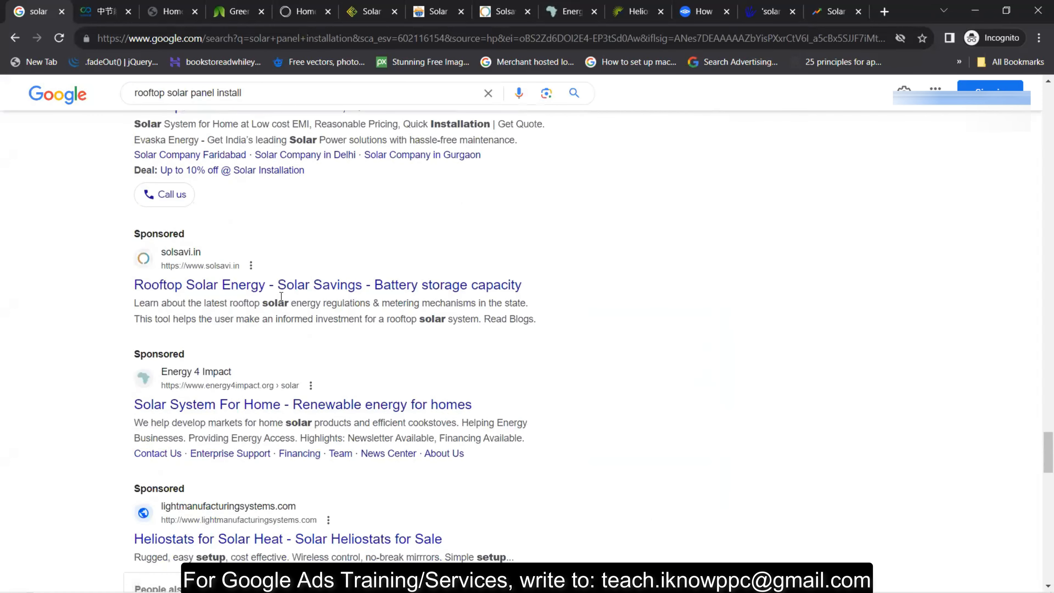
left_click(251, 265)
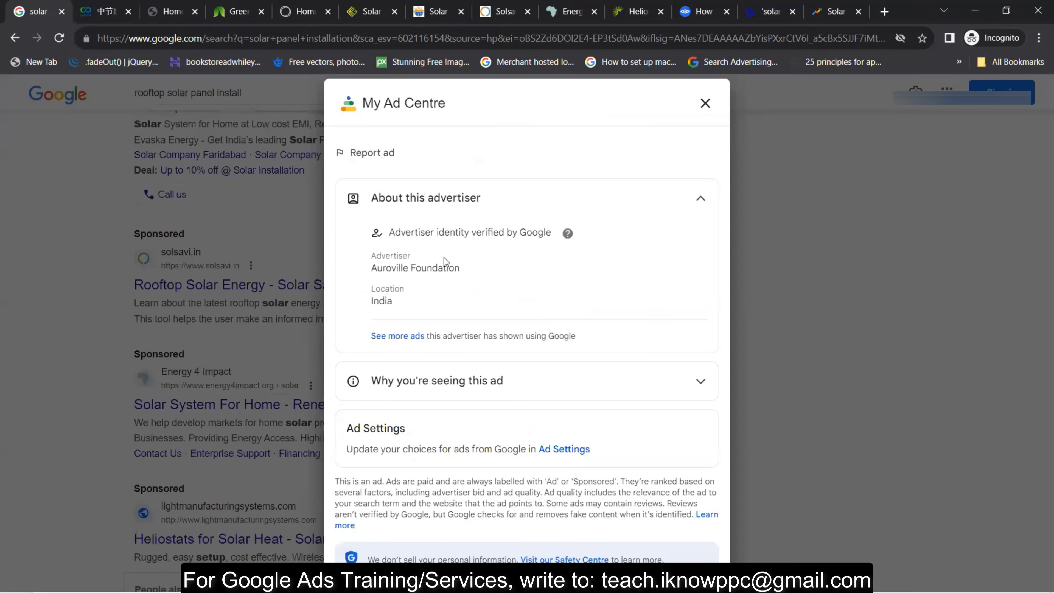
left_click(708, 106)
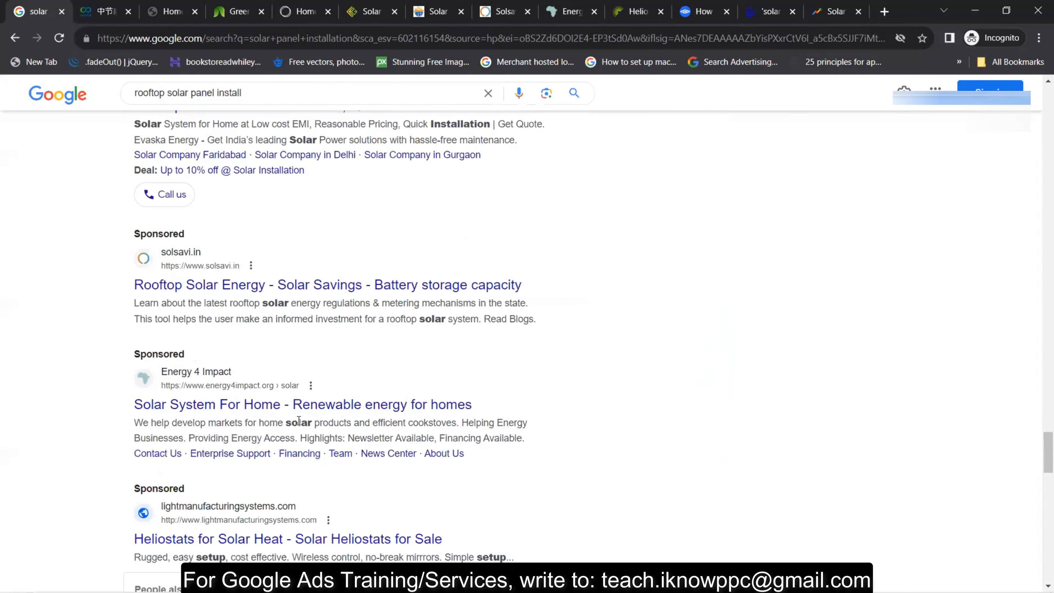
scroll(308, 291, "down", 2)
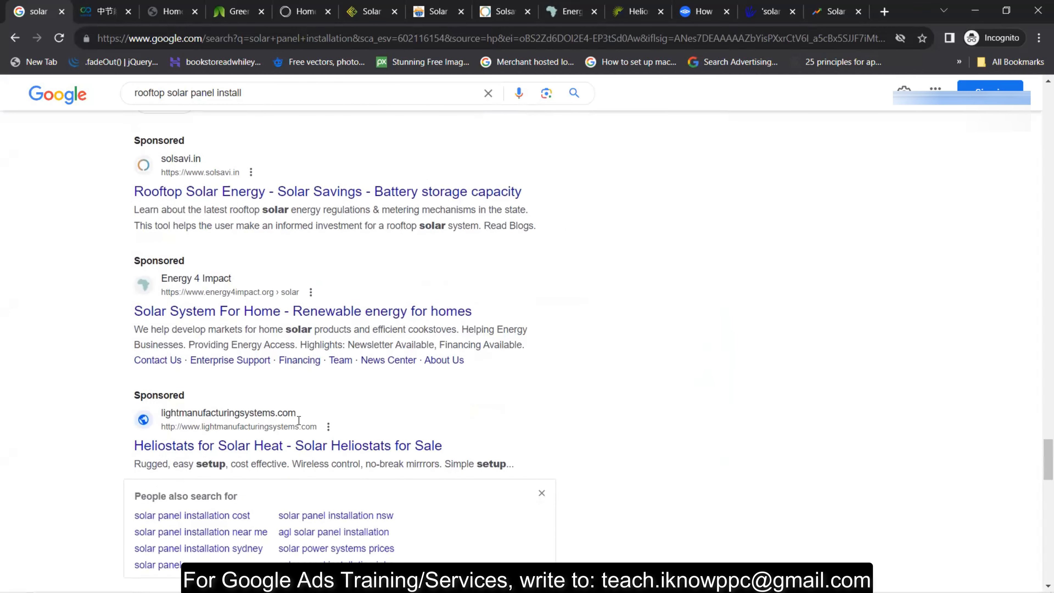
left_click(311, 292)
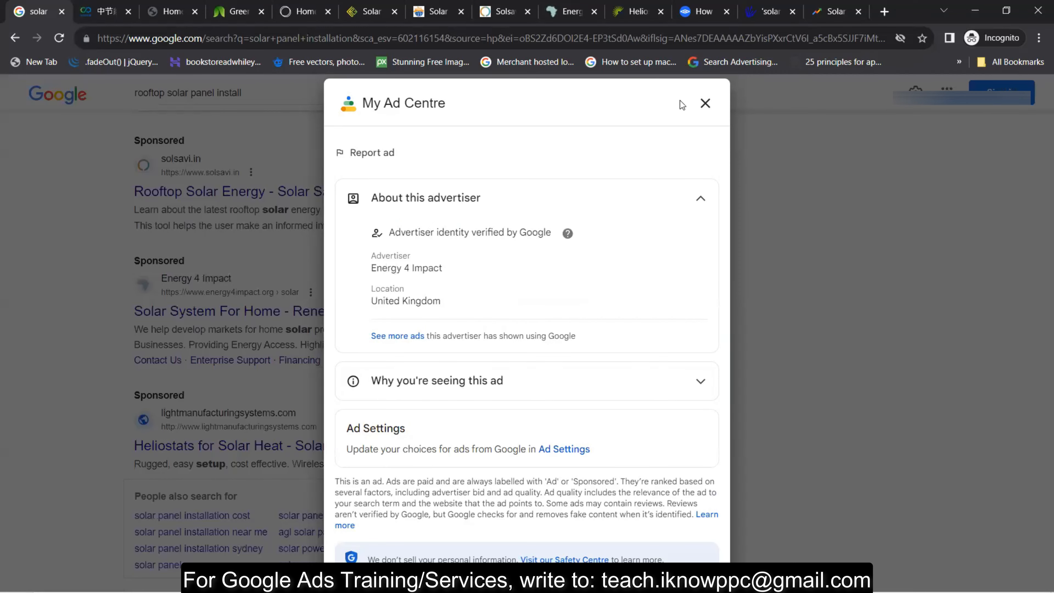
left_click(704, 104)
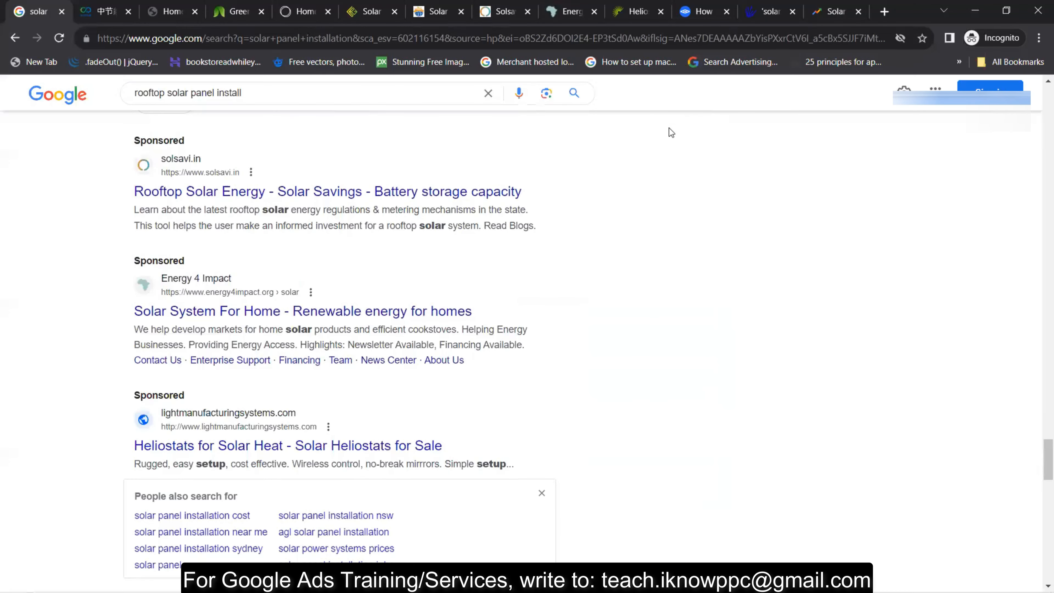
left_click(329, 426)
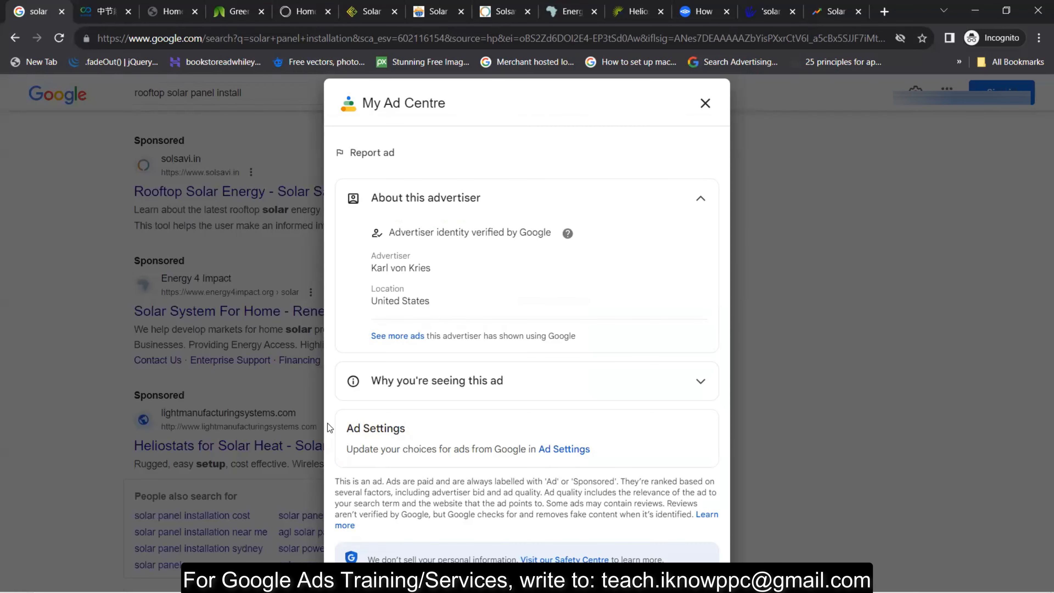
left_click(706, 104)
Look further through the results for sponsored listings and view the advertiser details of the SundayGrids ad
scroll(440, 392, "down", 5)
scroll(440, 392, "down", 5)
scroll(441, 392, "down", 10)
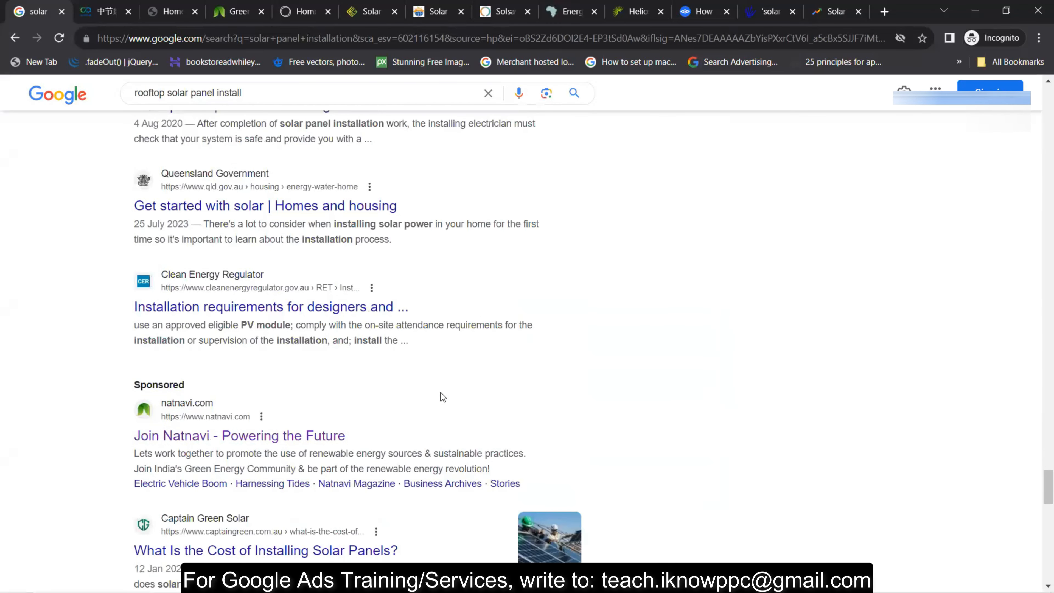
scroll(441, 393, "down", 3)
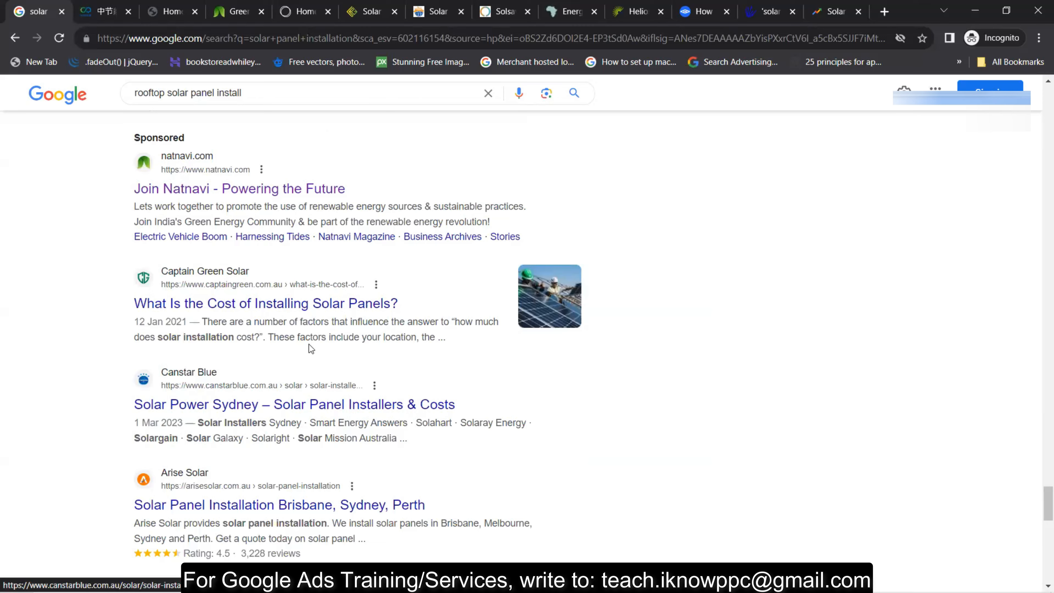
scroll(308, 345, "down", 10)
scroll(309, 344, "down", 12)
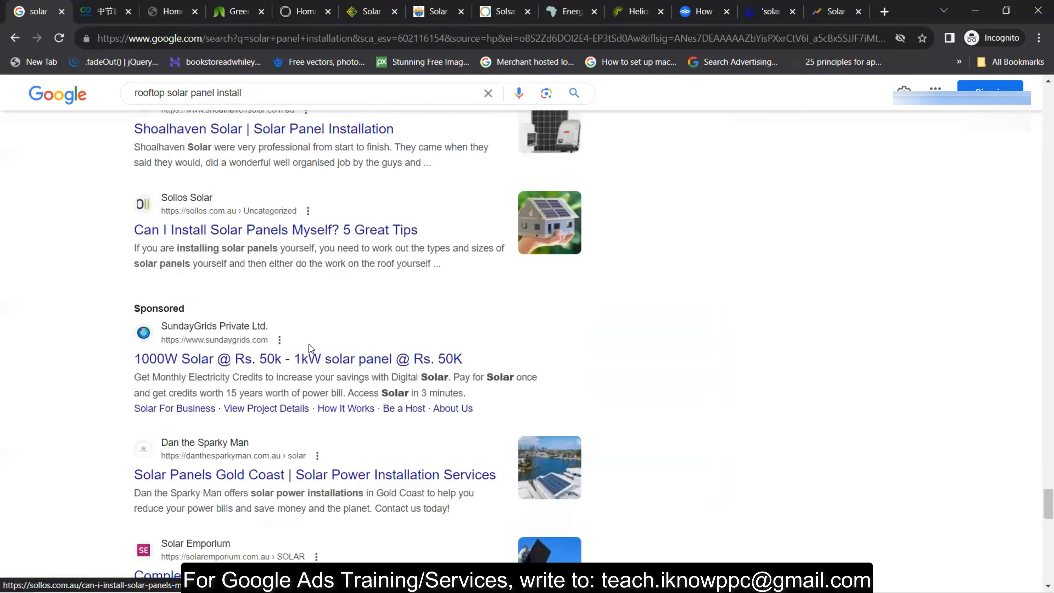
left_click(279, 340)
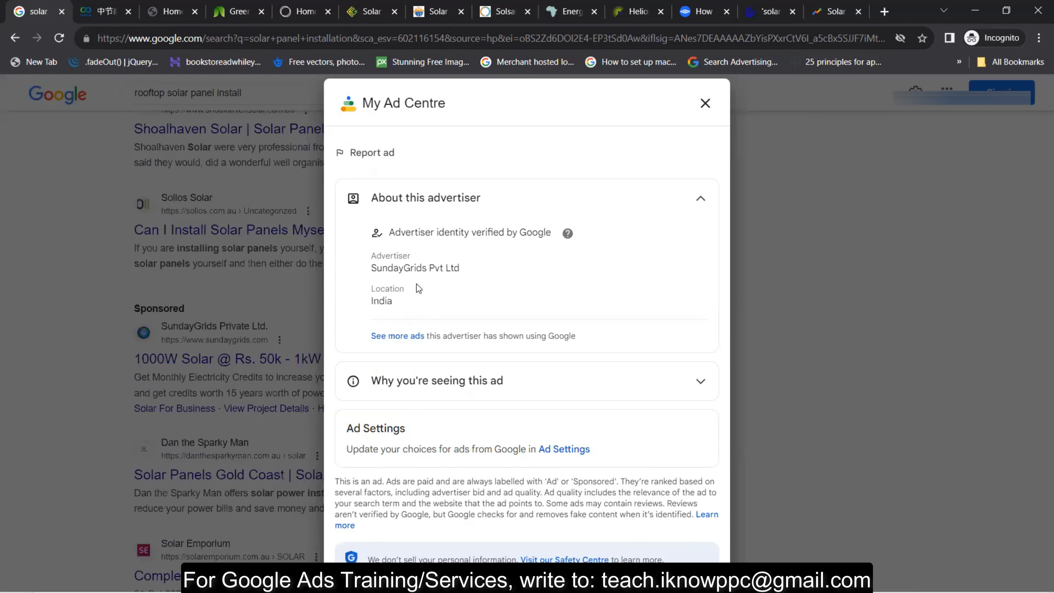
left_click(705, 103)
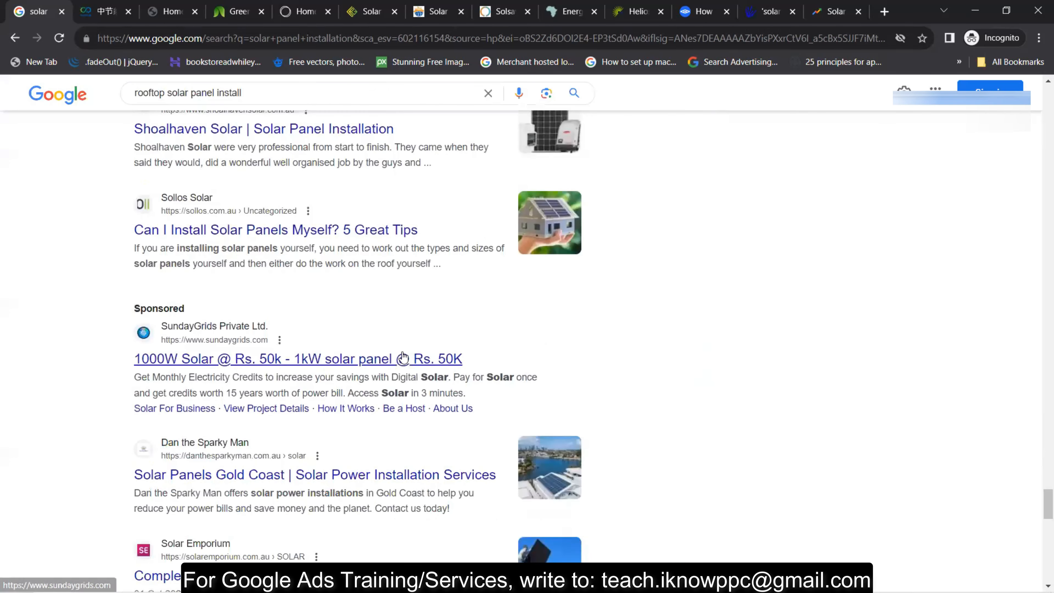
Load more search results and look through them for further sponsored solar ads
scroll(402, 357, "down", 15)
scroll(405, 356, "down", 15)
scroll(402, 354, "down", 8)
left_click(320, 487)
scroll(595, 392, "down", 5)
scroll(406, 432, "down", 15)
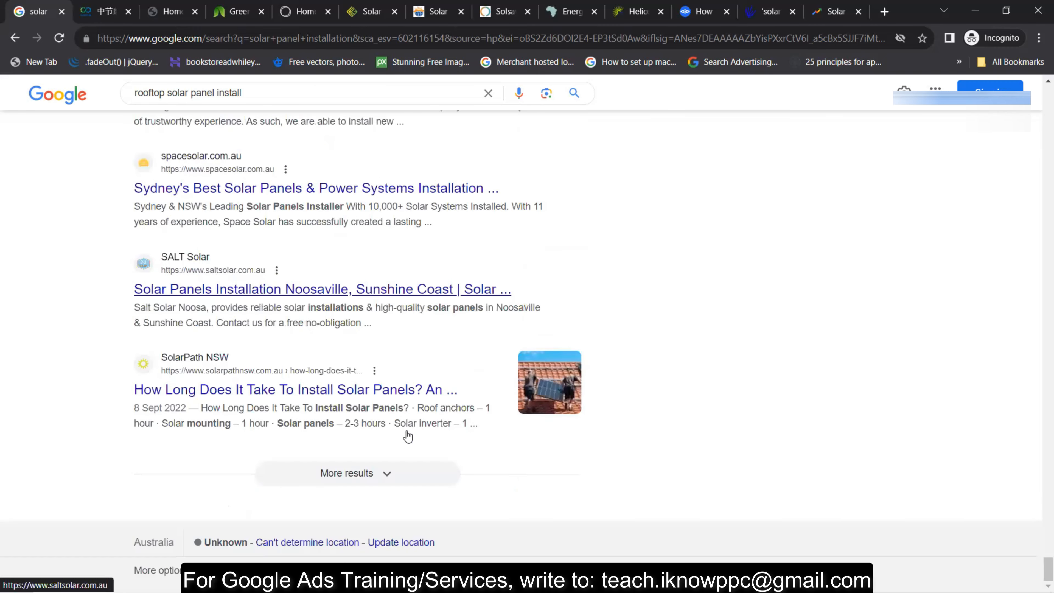
left_click(368, 475)
scroll(416, 384, "down", 15)
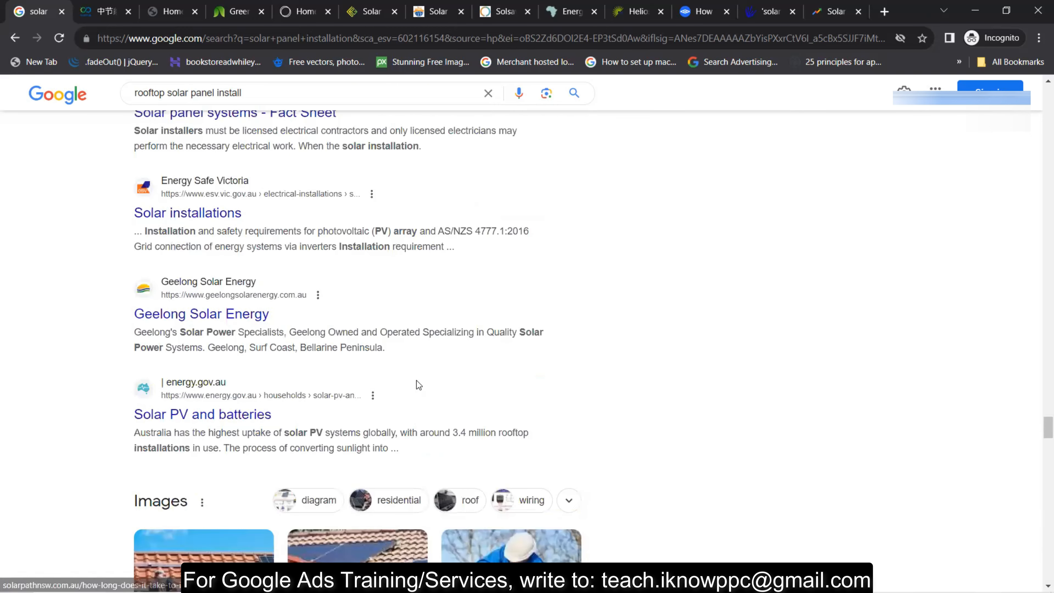
scroll(417, 380, "up", 10)
scroll(417, 381, "up", 20)
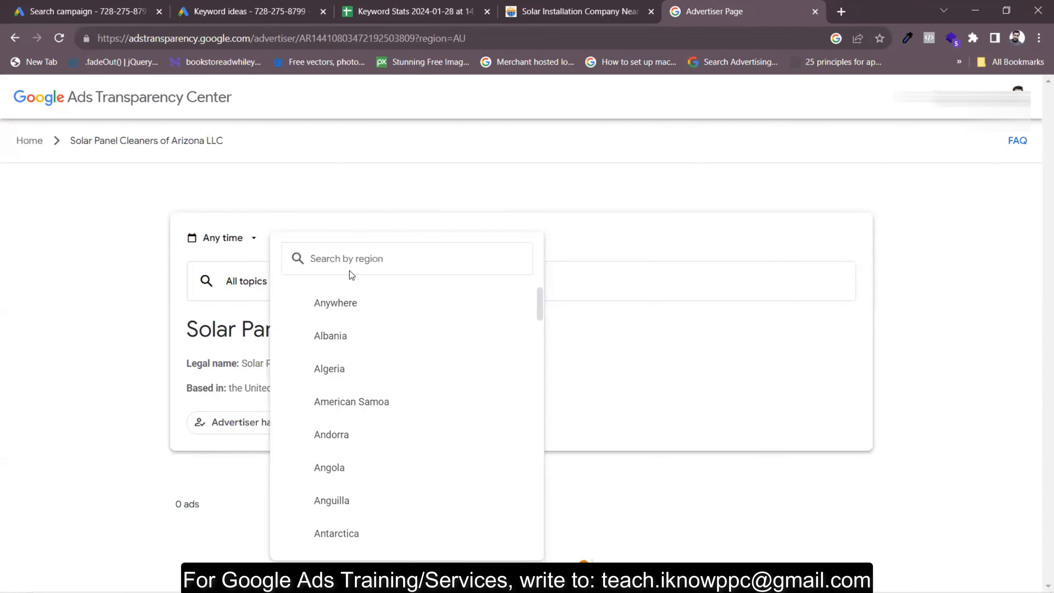
type("ind")
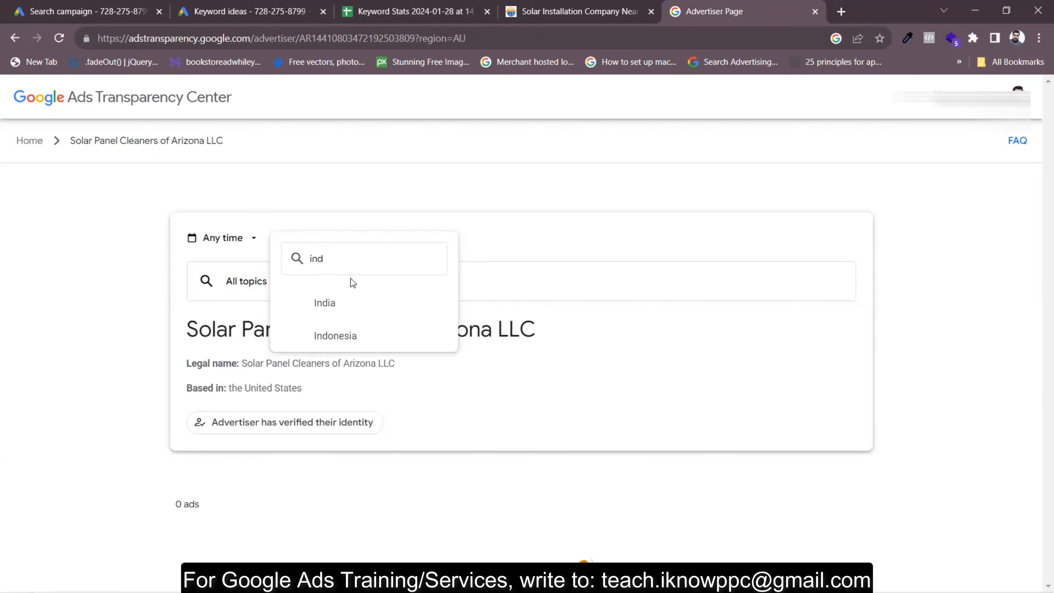
left_click(356, 302)
left_click(452, 287)
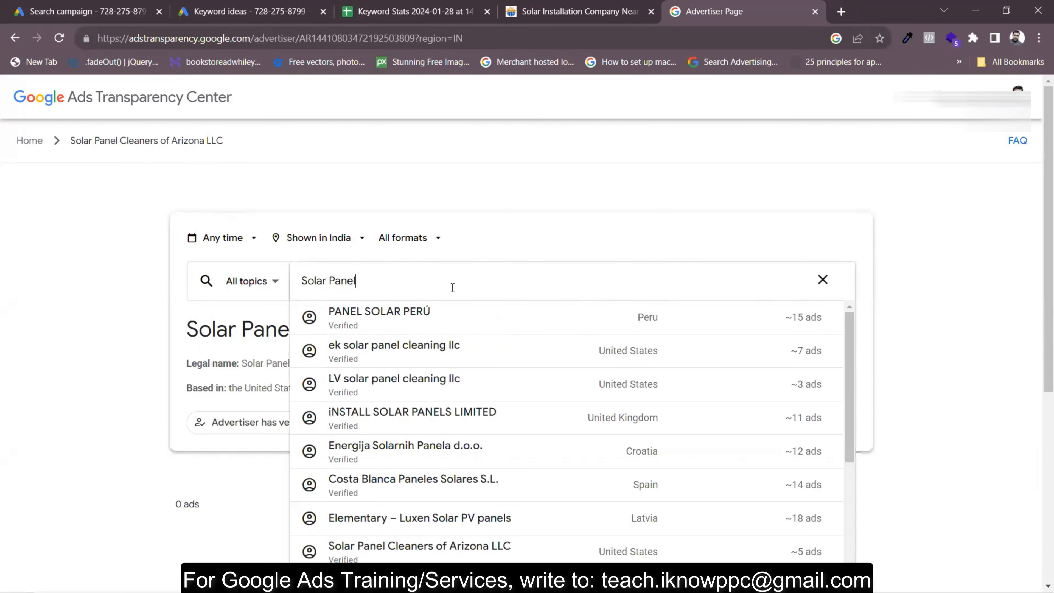
key("ctrl+a")
type("https://www.evaskaenergy.com/")
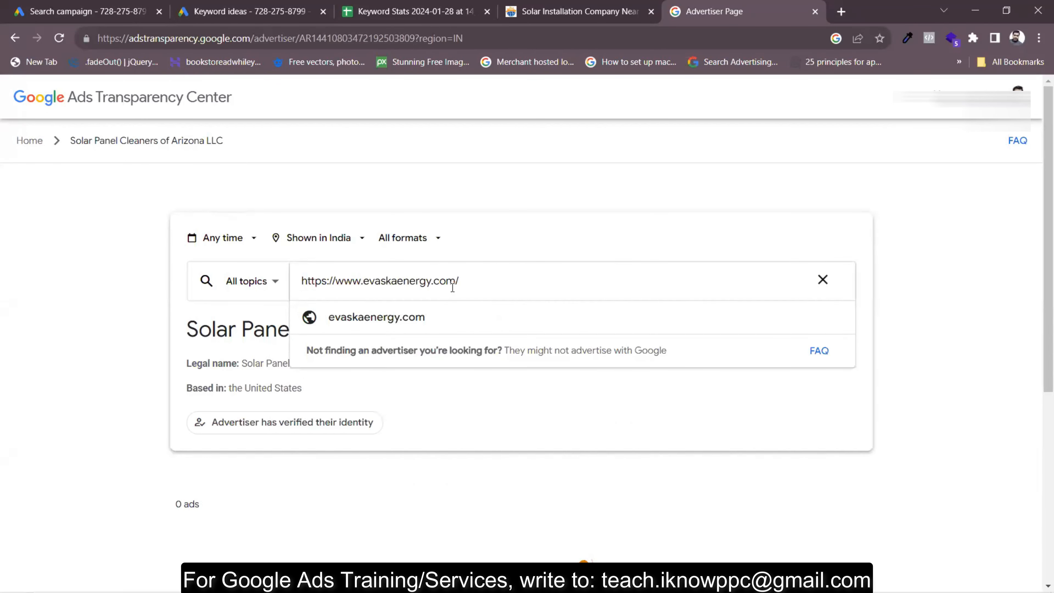
left_click(429, 324)
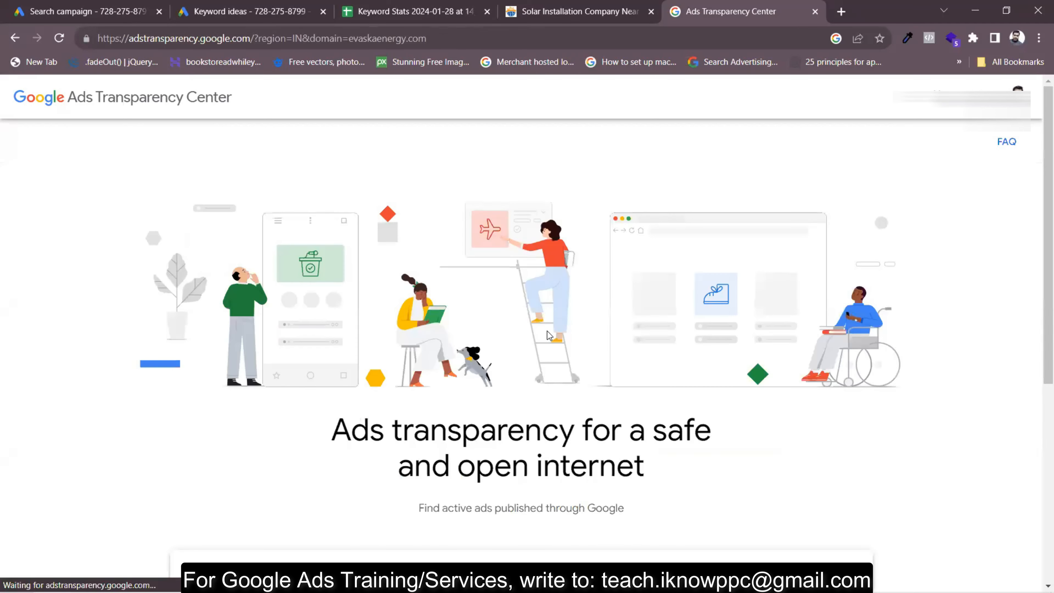
Bracket the Evaska Energy ad's text and underline its description phrases in red, and clear the markings
scroll(582, 410, "down", 8)
scroll(582, 410, "down", 2)
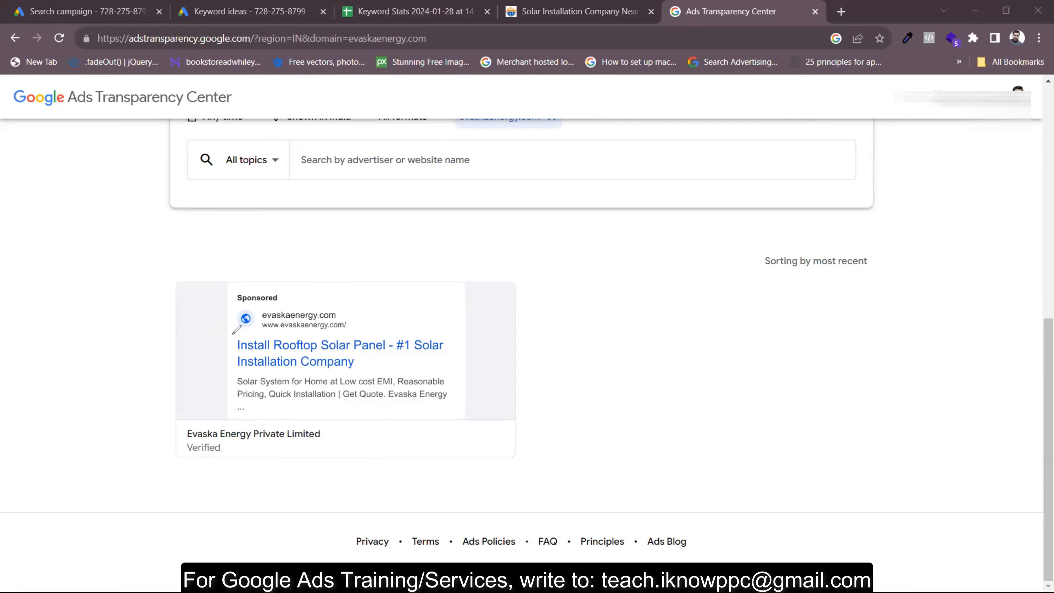
left_click_drag(233, 333, 229, 410)
left_click_drag(460, 335, 465, 421)
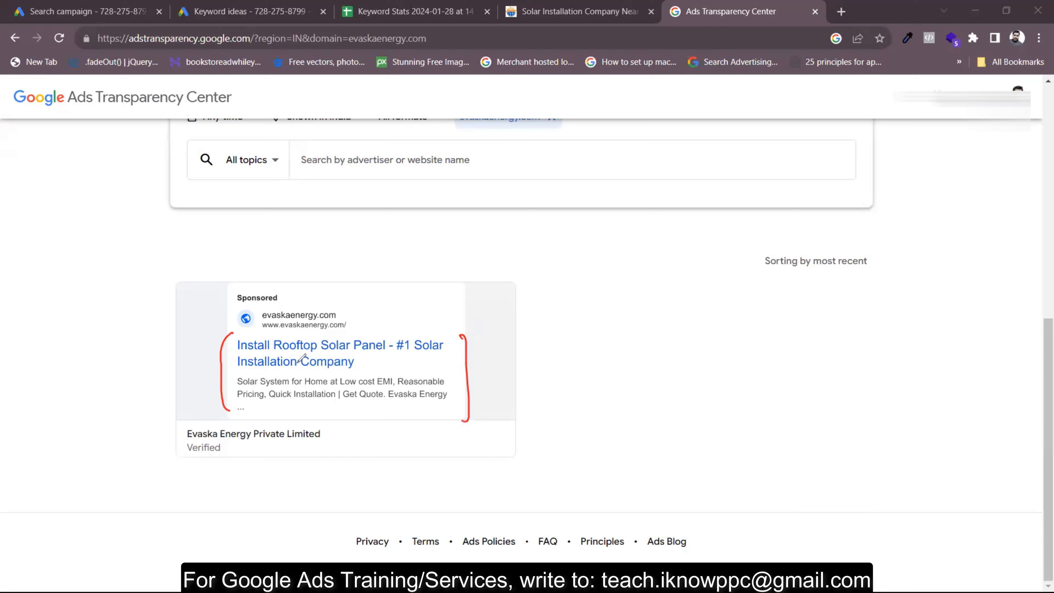
mouse_move(248, 387)
left_mouse_down()
mouse_move(430, 388)
mouse_move(277, 401)
left_mouse_up()
left_click_drag(297, 403, 424, 403)
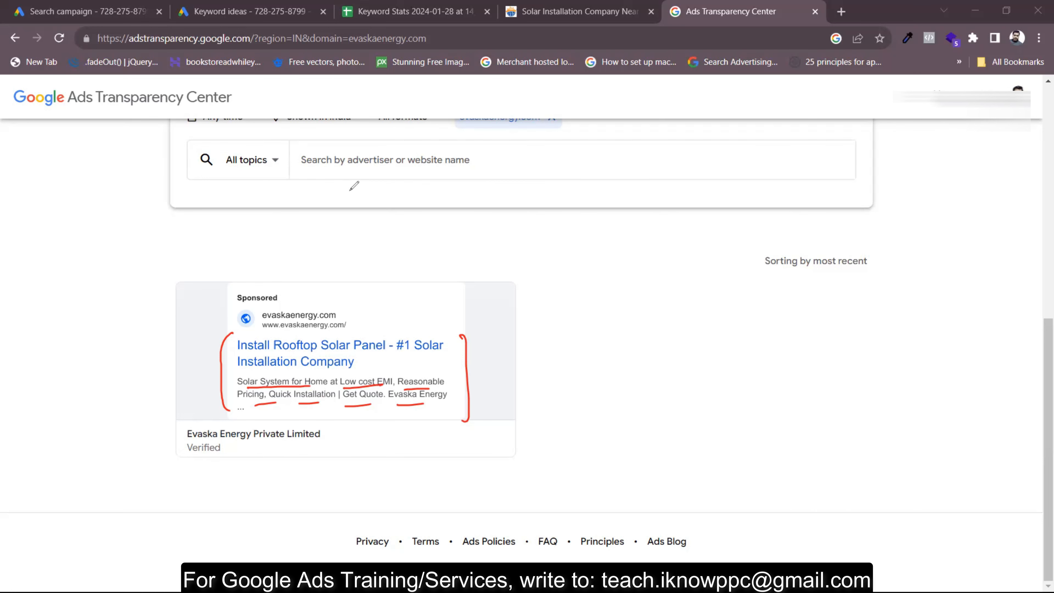
key("Escape")
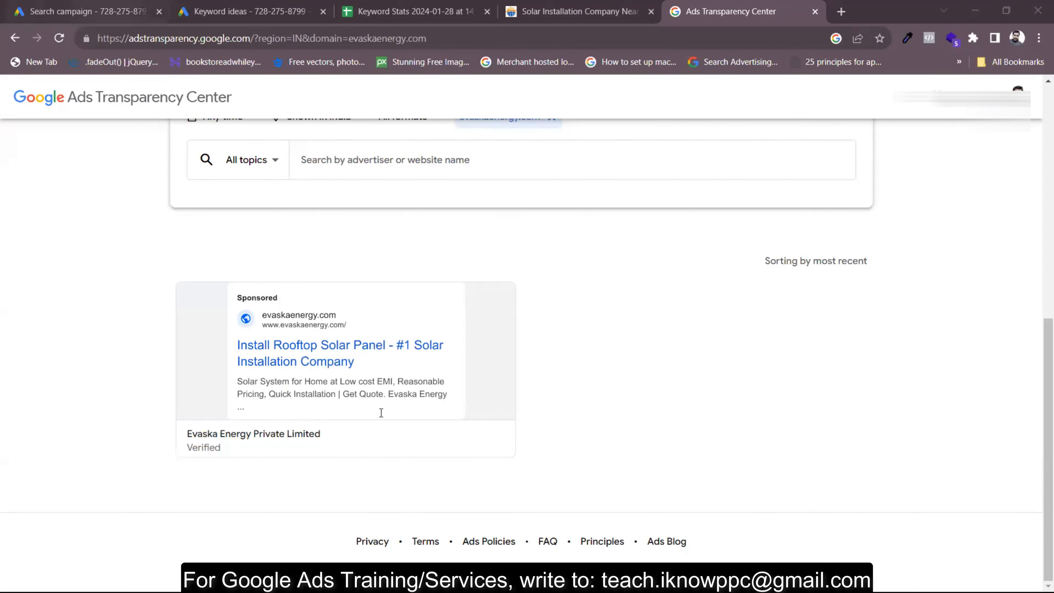
Return to the Google Ads campaign draft and view the desktop preview of the Evaska Energy ad
key("ctrl+1")
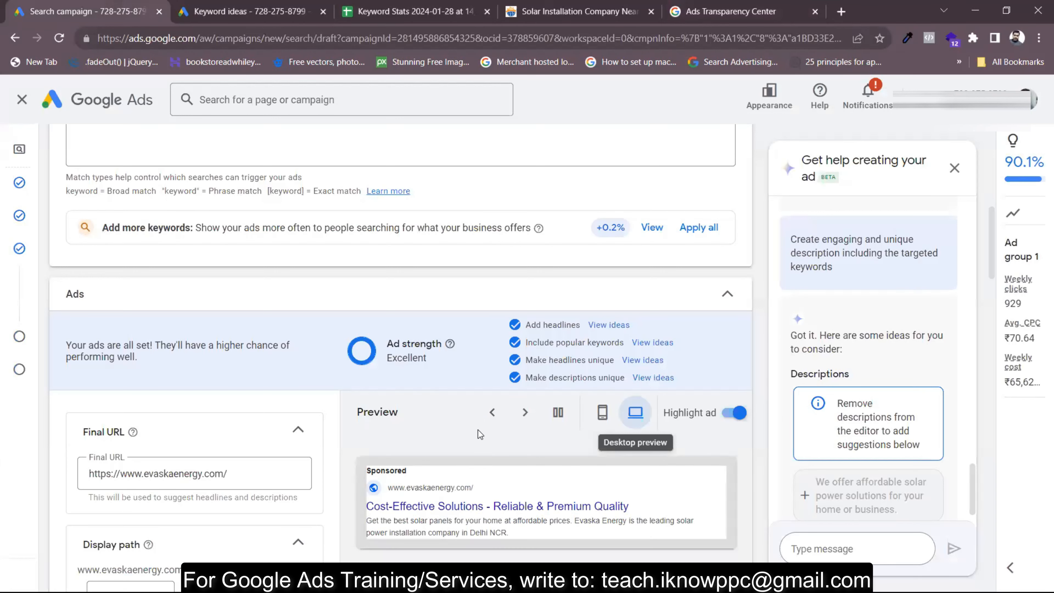
scroll(503, 450, "down", 2)
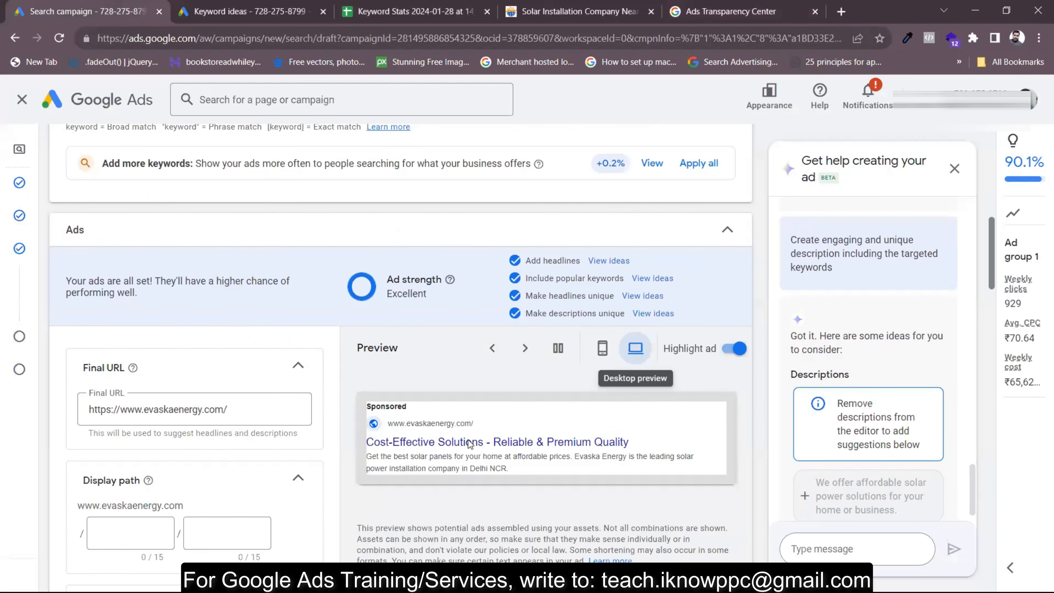
Review the Evaska Energy ad preview, highlight the ad group's keyword list and check the keyword groups in the Keyword Stats spreadsheet
scroll(449, 444, "down", 3)
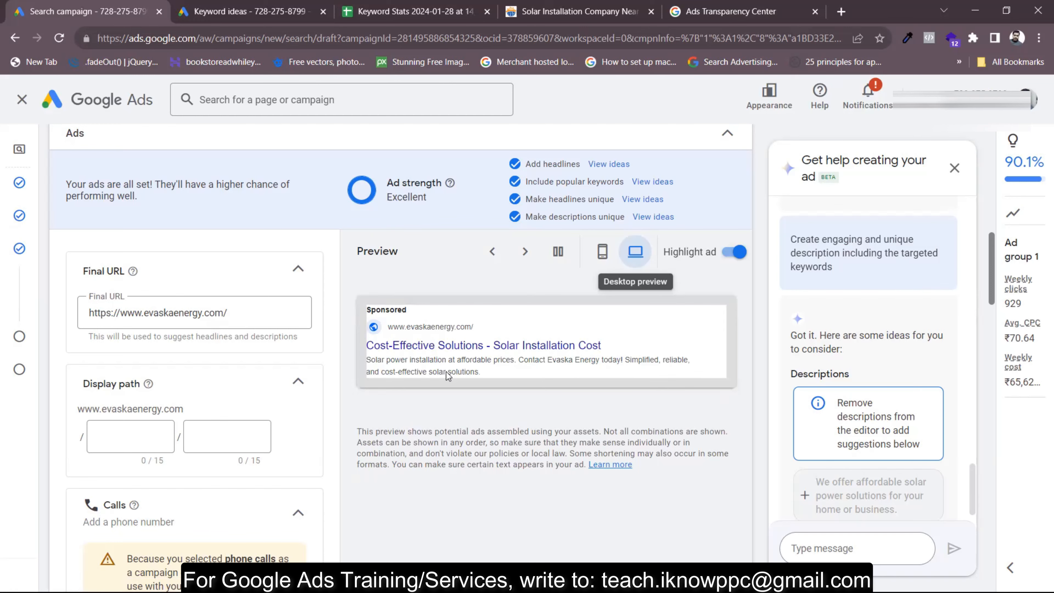
scroll(348, 283, "up", 9)
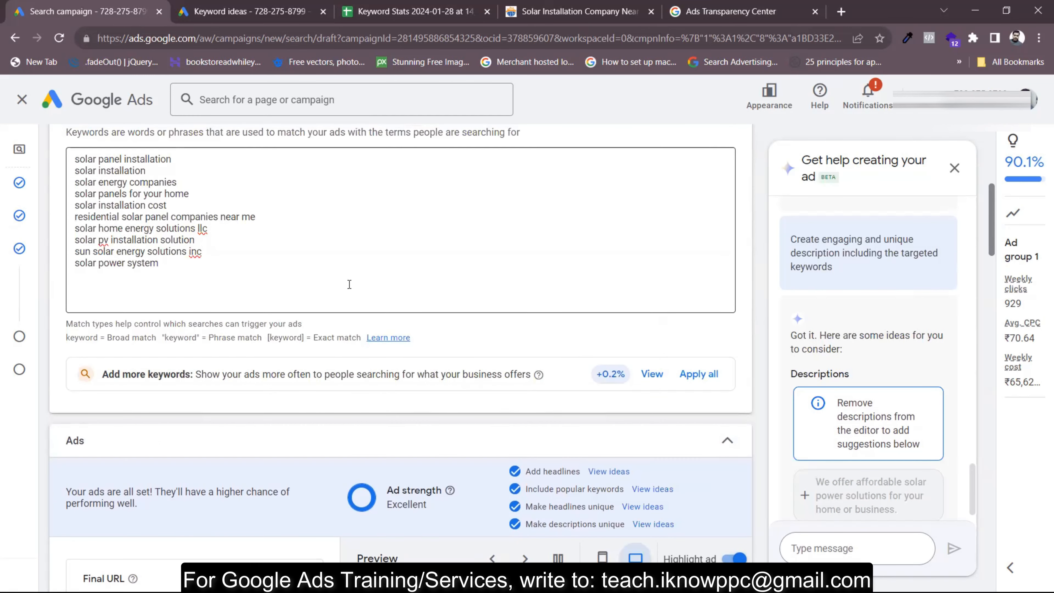
scroll(349, 285, "up", 2)
left_click_drag(172, 318, 74, 213)
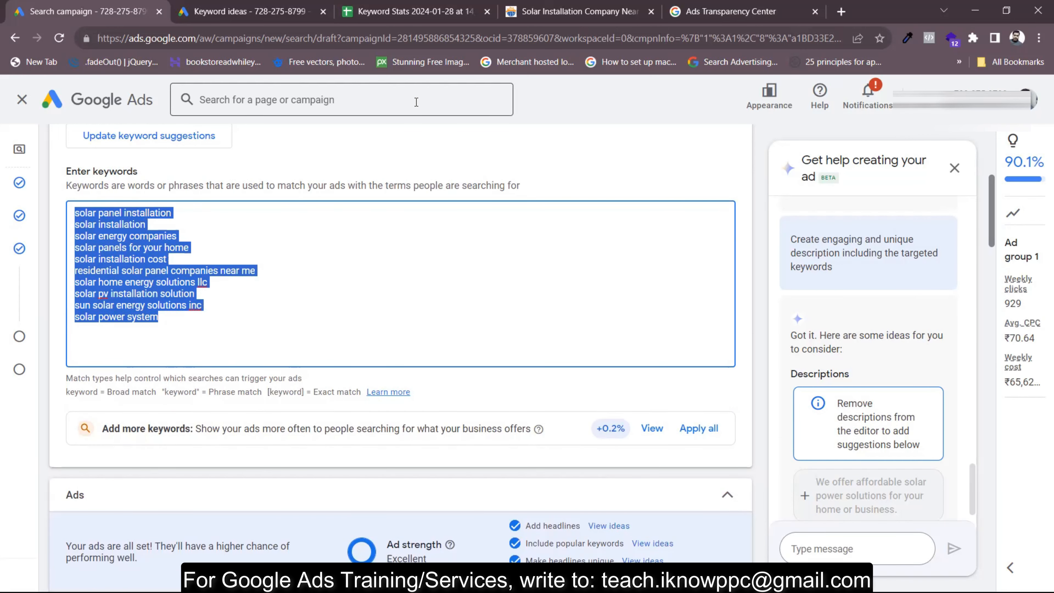
left_click(438, 17)
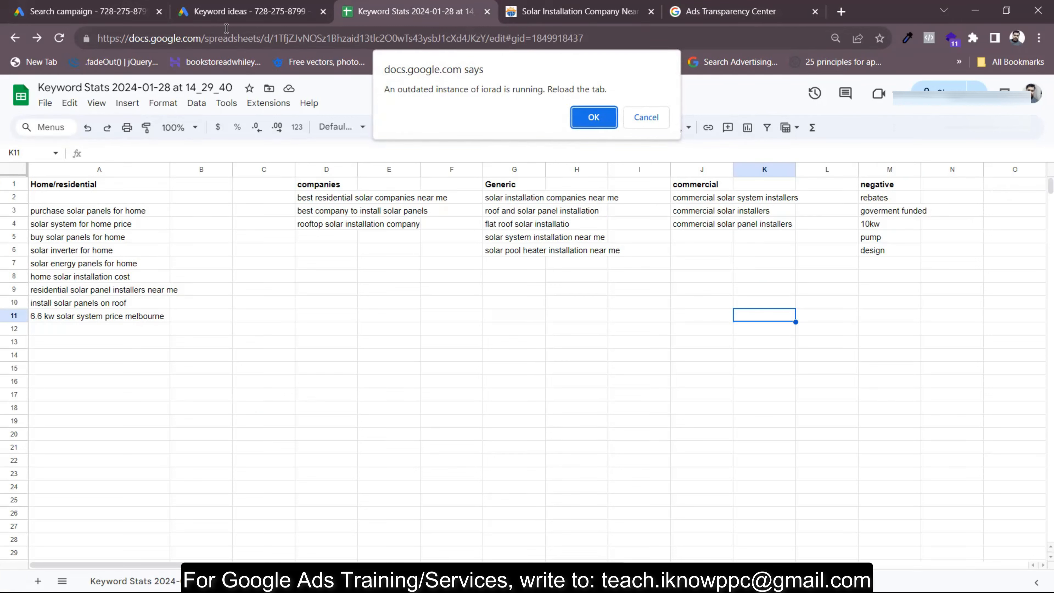
left_click(100, 7)
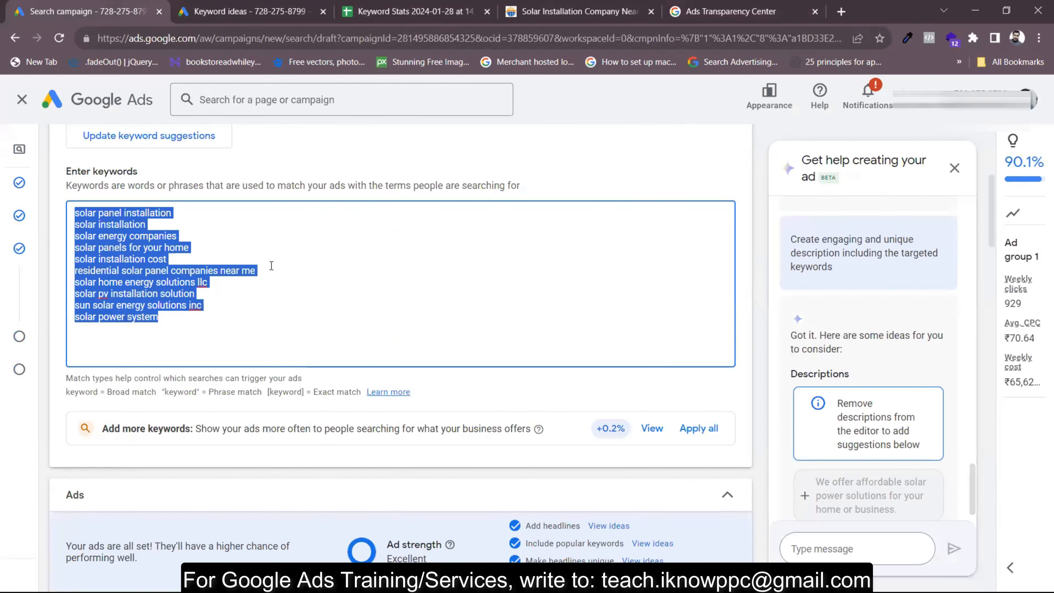
Rename Ad group 1 as Home/Residential
scroll(236, 250, "up", 6)
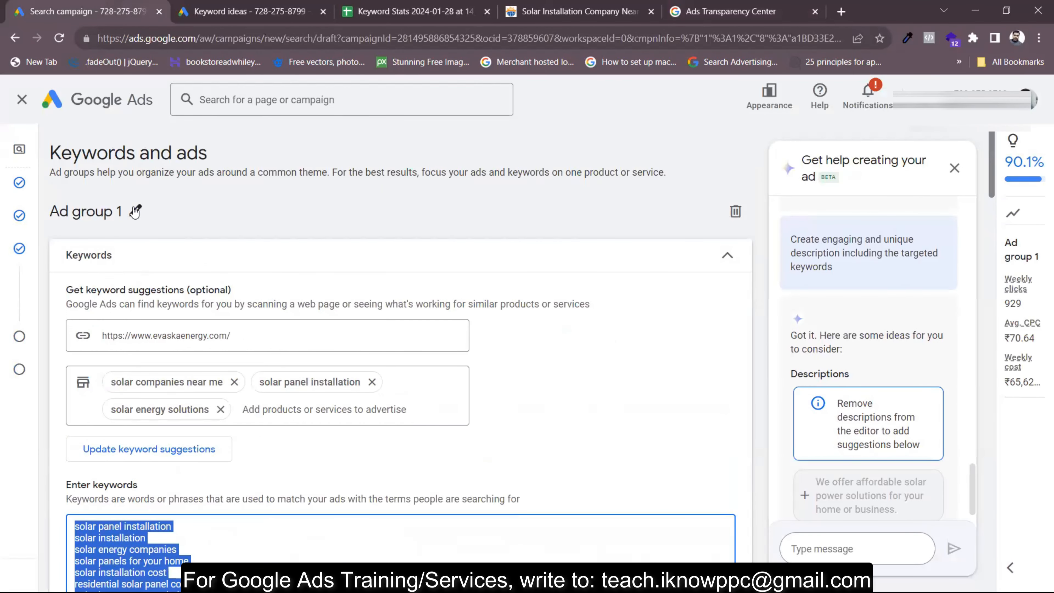
left_click(136, 212)
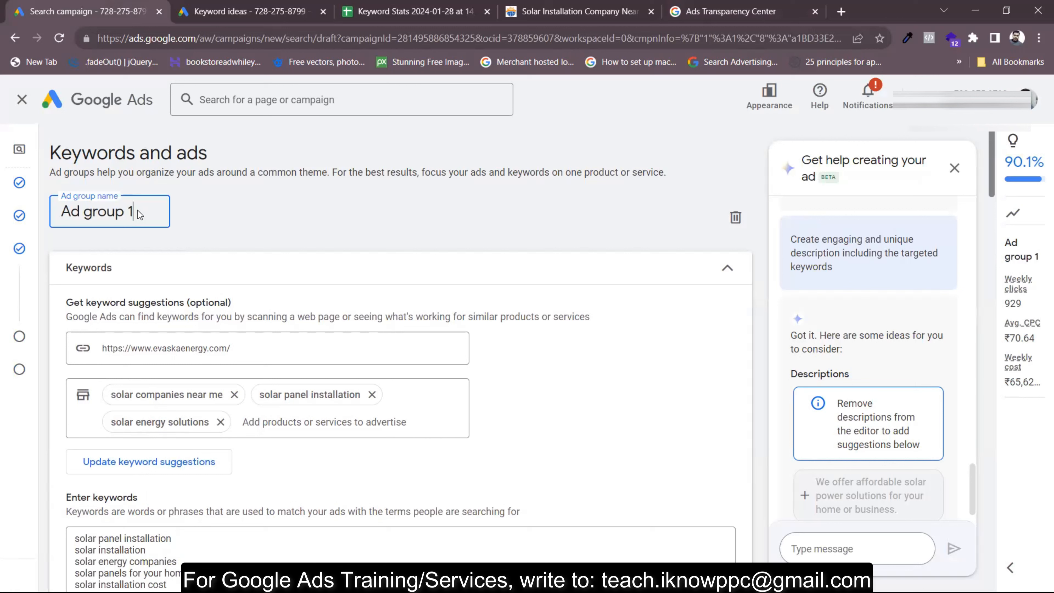
key("BackSpace")
key("BackSpace")
key("BackSpace")
key("BackSpace")
key("BackSpace")
key("BackSpace")
key("BackSpace")
key("BackSpace")
key("BackSpace")
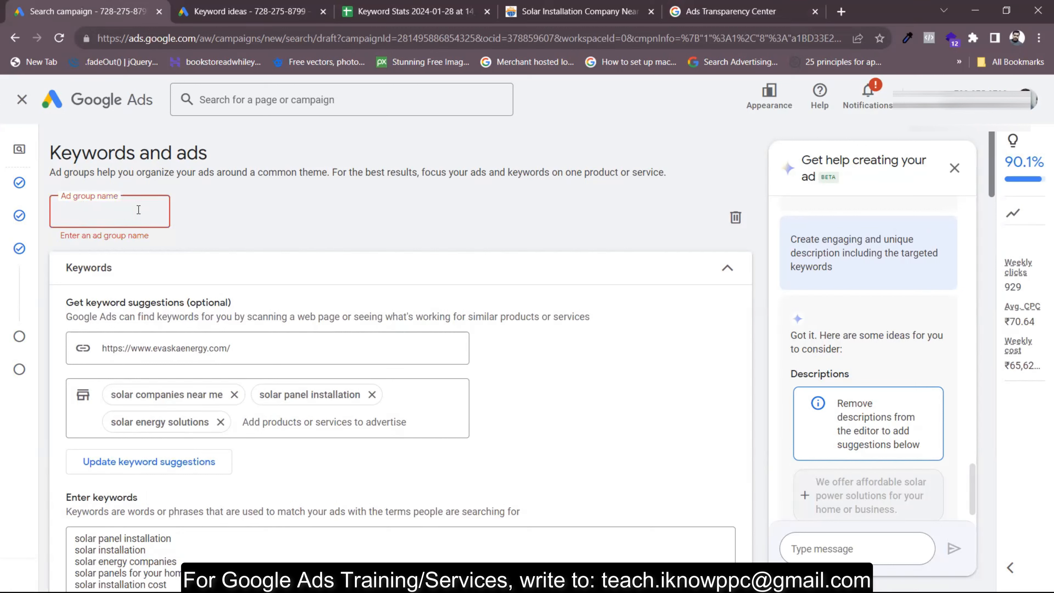
type("Home/Residential")
left_click(351, 214)
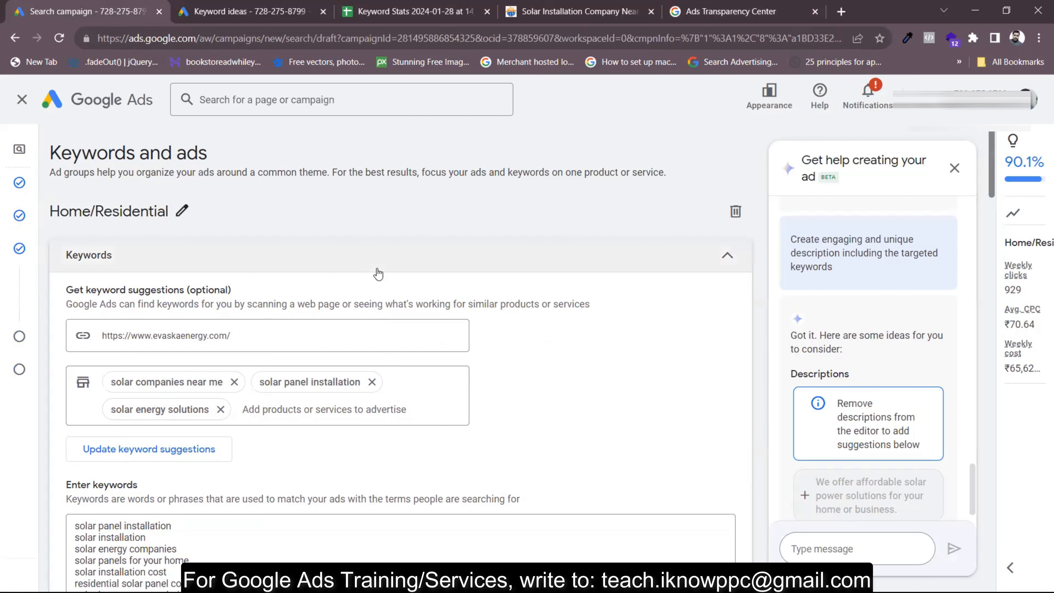
Handwrite red notes for A/B Testing, Adgroup 2 Commercial and Adgroup 3 Generic near the end of the ad form, and clear them
scroll(378, 274, "down", 20)
scroll(377, 269, "down", 15)
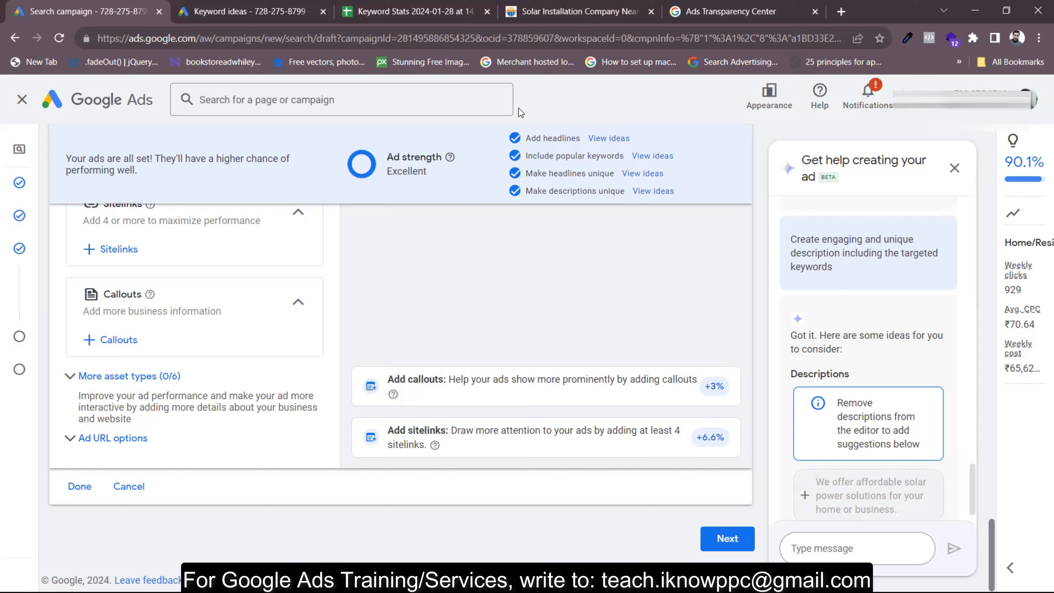
mouse_move(236, 539)
left_mouse_down()
mouse_move(274, 498)
mouse_move(317, 503)
mouse_move(345, 473)
mouse_move(363, 473)
mouse_move(332, 557)
mouse_move(399, 470)
mouse_move(390, 480)
left_mouse_up()
left_click_drag(392, 467, 395, 494)
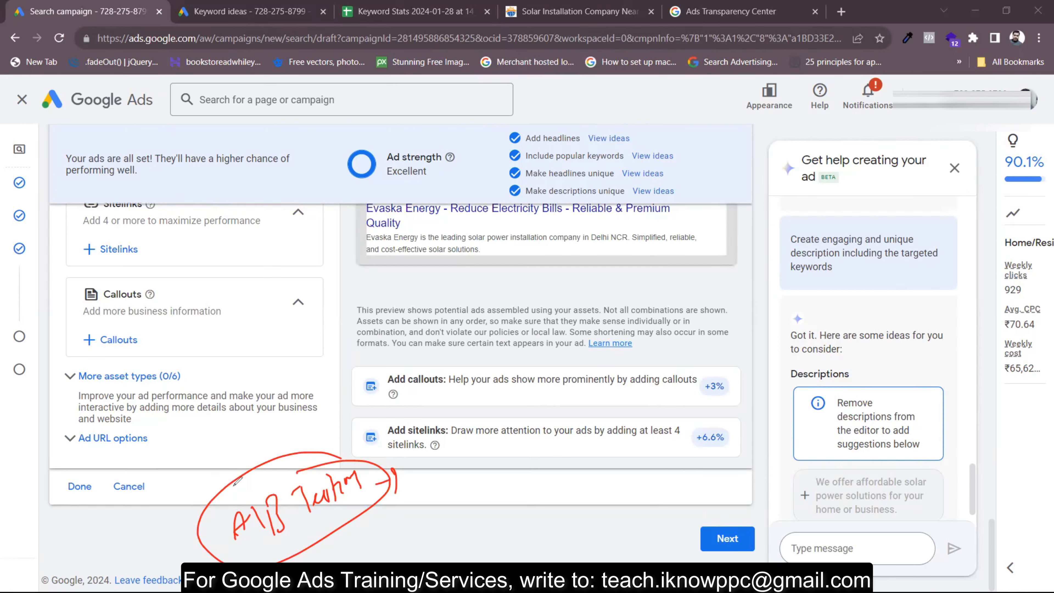
mouse_move(396, 535)
left_mouse_down()
mouse_move(404, 524)
mouse_move(408, 536)
mouse_move(415, 511)
mouse_move(463, 497)
mouse_move(489, 473)
mouse_move(487, 462)
mouse_move(503, 509)
mouse_move(480, 540)
mouse_move(490, 555)
mouse_move(556, 505)
mouse_move(552, 523)
left_mouse_up()
mouse_move(594, 493)
left_mouse_down()
mouse_move(655, 457)
mouse_move(594, 469)
mouse_move(639, 497)
mouse_move(648, 516)
mouse_move(705, 473)
mouse_move(663, 474)
left_mouse_up()
left_click_drag(644, 529, 644, 473)
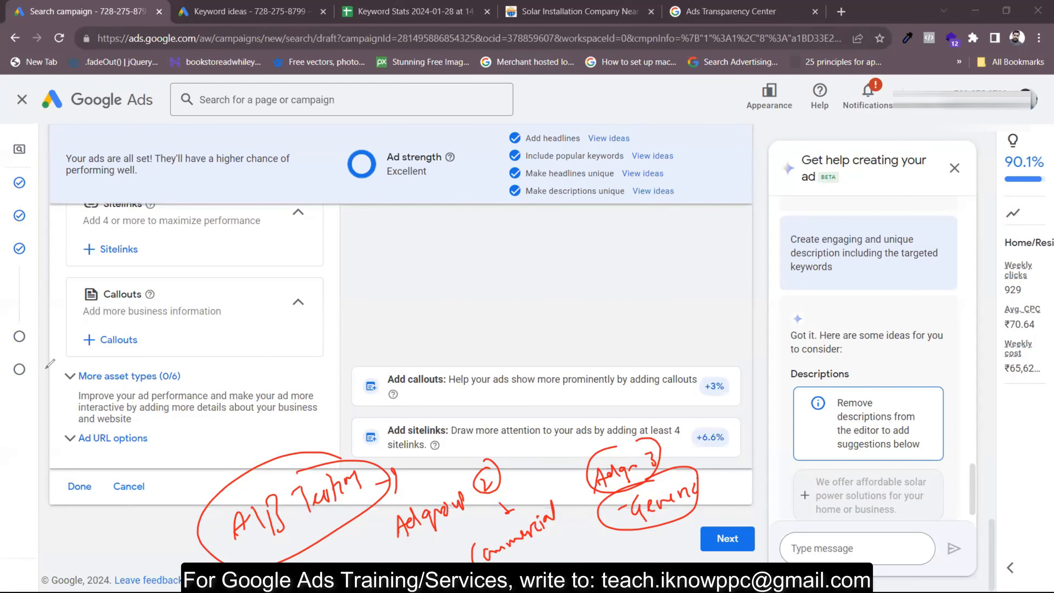
key("e")
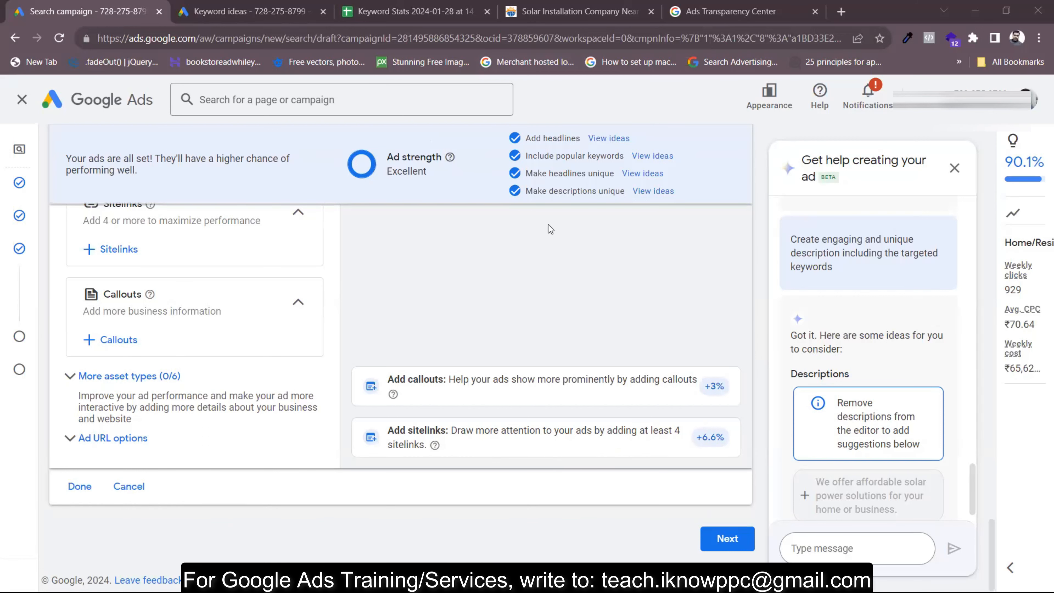
Handwrite the red flow Google → User → Search over the ad preview area, with an arrow pointing down from User
scroll(527, 265, "up", 10)
scroll(529, 265, "up", 15)
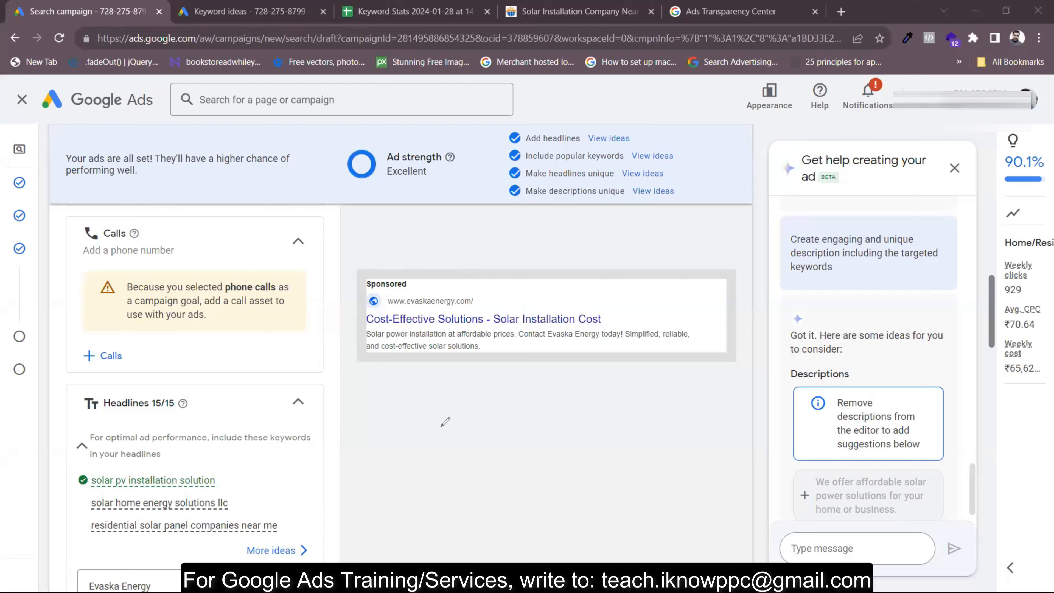
scroll(445, 422, "down", 3)
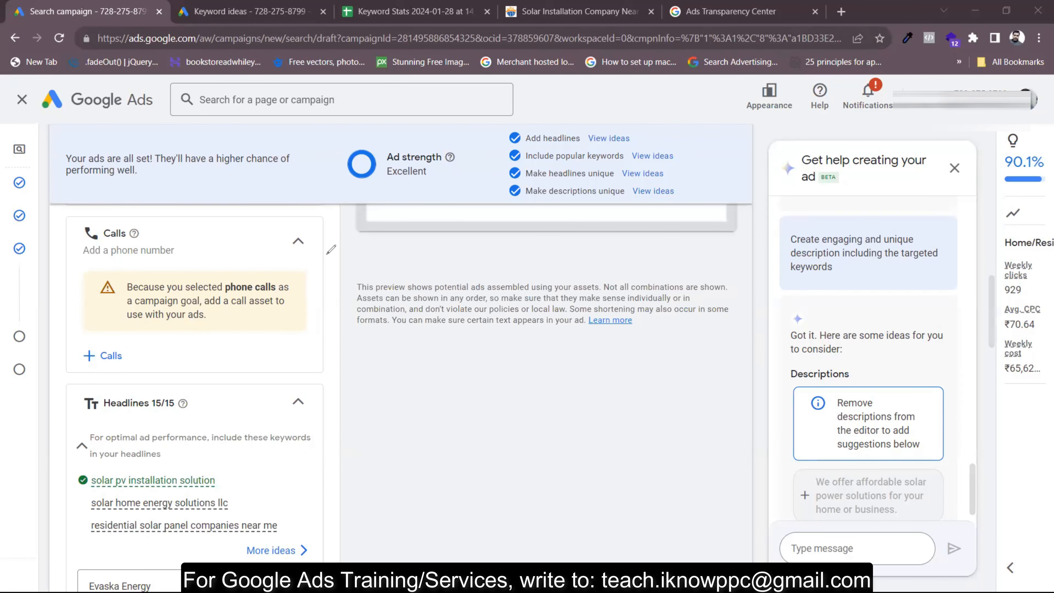
mouse_move(383, 317)
left_mouse_down()
mouse_move(409, 328)
mouse_move(413, 307)
mouse_move(431, 314)
left_mouse_up()
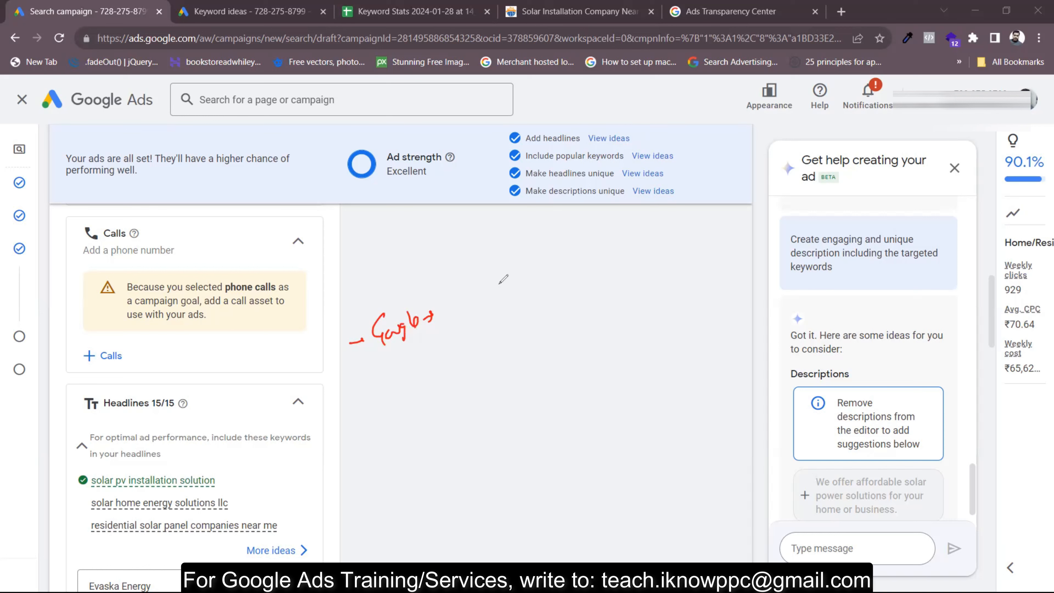
left_click_drag(454, 277, 599, 265)
left_click_drag(477, 308, 478, 333)
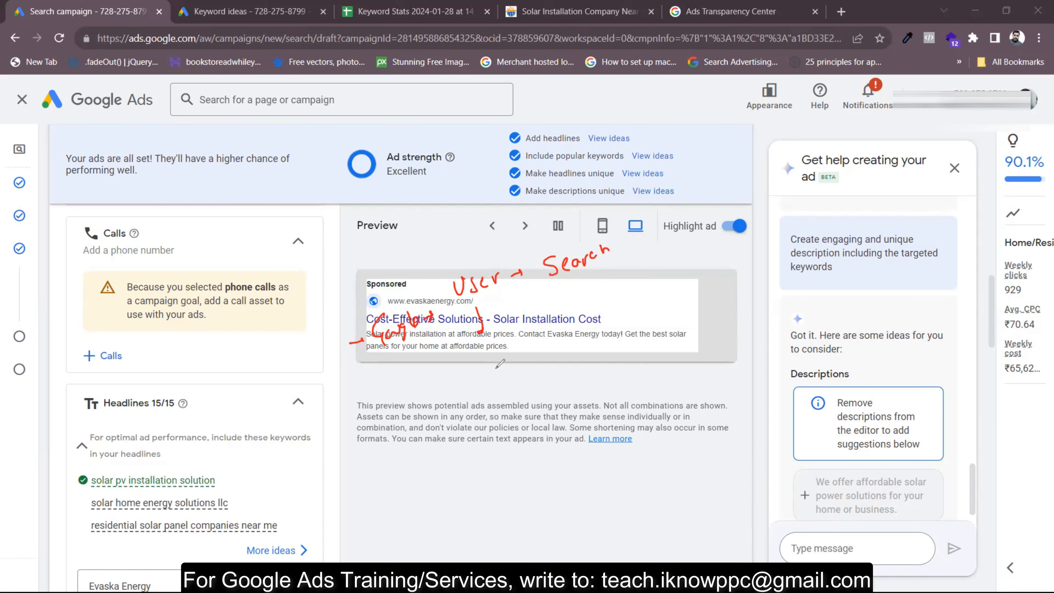
Extend the red notes with Particular → Ad copy, and write Headline and Description enclosed in large brackets
mouse_move(480, 361)
left_mouse_down()
mouse_move(505, 366)
mouse_move(593, 315)
mouse_move(625, 324)
mouse_move(668, 289)
mouse_move(676, 305)
mouse_move(699, 279)
left_mouse_up()
left_click_drag(468, 429, 479, 421)
mouse_move(489, 408)
left_mouse_down()
mouse_move(495, 430)
mouse_move(570, 388)
mouse_move(597, 403)
left_mouse_up()
mouse_move(519, 449)
left_mouse_down()
mouse_move(521, 467)
mouse_move(535, 442)
mouse_move(610, 405)
mouse_move(562, 471)
left_mouse_up()
mouse_move(486, 397)
left_mouse_down()
mouse_move(477, 409)
mouse_move(530, 482)
left_mouse_up()
left_click_drag(614, 351, 643, 421)
left_click_drag(646, 372, 658, 371)
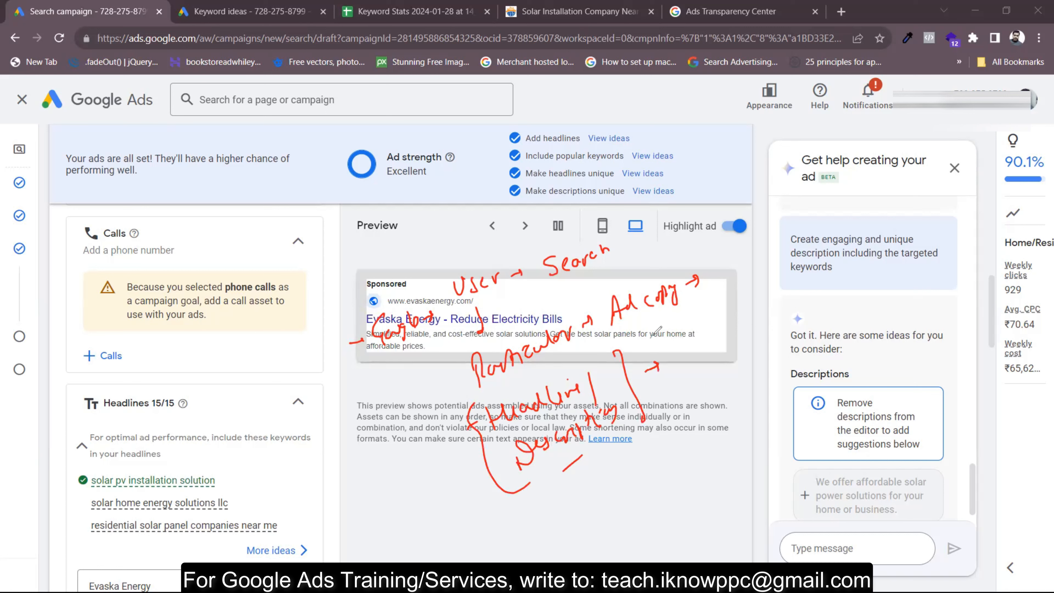
Draw curved arrows from Search to an underlined match note, and add Relevancy with an up arrow leading to a circled Click
mouse_move(650, 241)
left_mouse_down()
mouse_move(729, 262)
mouse_move(692, 351)
mouse_move(716, 372)
mouse_move(736, 349)
mouse_move(760, 362)
left_mouse_up()
left_click_drag(698, 396, 741, 367)
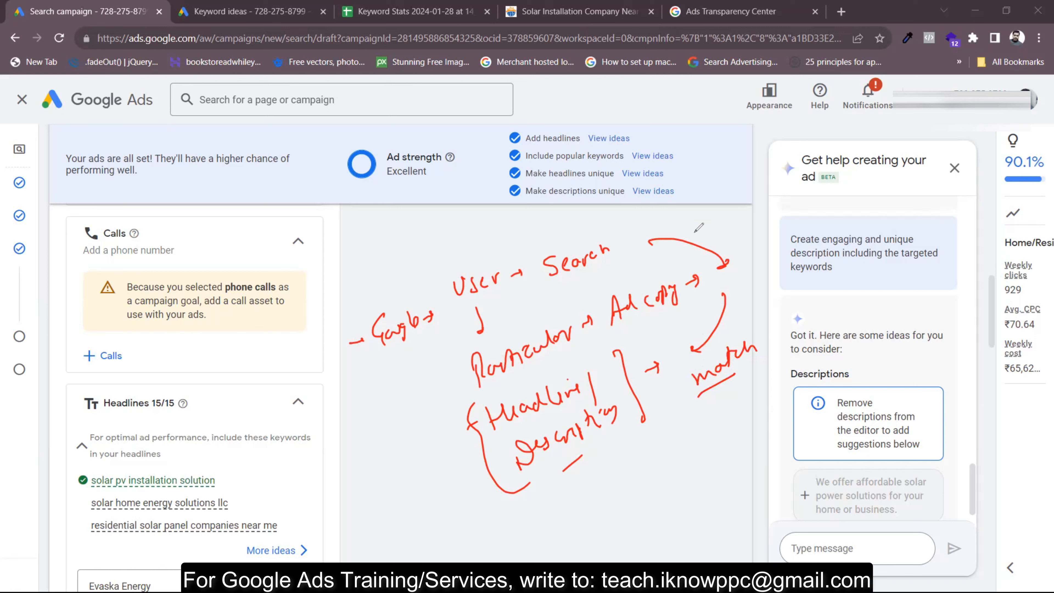
mouse_move(631, 448)
left_mouse_down()
mouse_move(641, 463)
mouse_move(657, 461)
mouse_move(726, 434)
mouse_move(745, 409)
mouse_move(757, 416)
left_mouse_up()
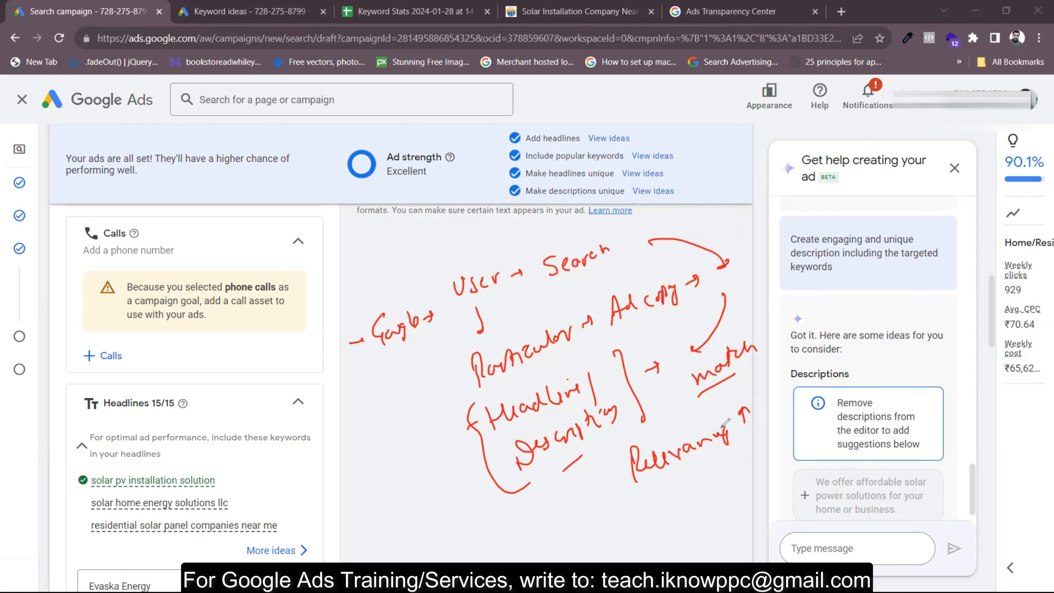
left_click_drag(662, 485, 696, 463)
mouse_move(621, 483)
left_mouse_down()
mouse_move(659, 515)
mouse_move(679, 498)
mouse_move(695, 507)
mouse_move(624, 515)
mouse_move(706, 492)
left_mouse_up()
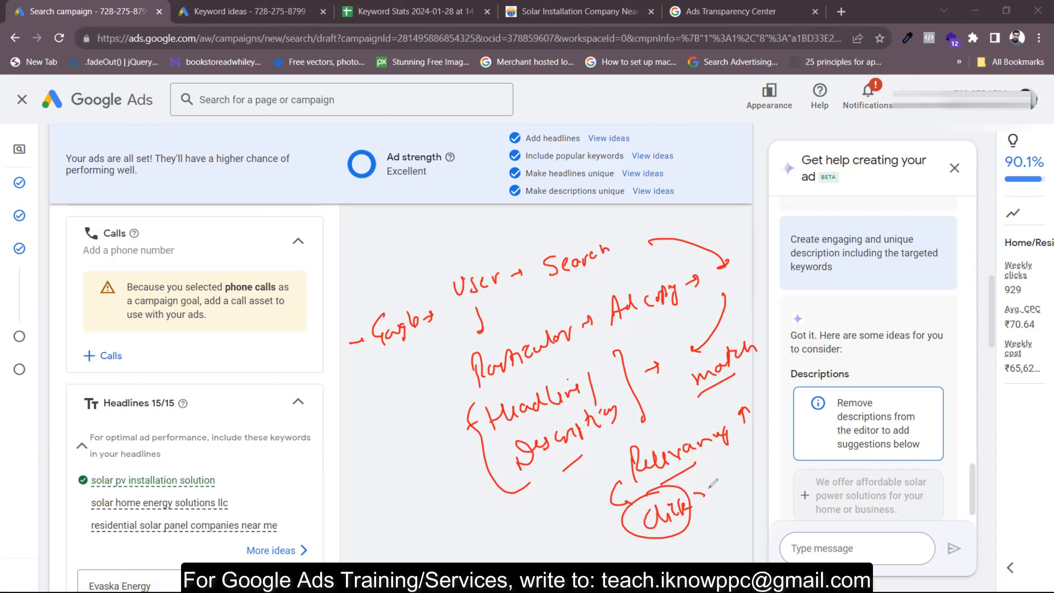
Add an arrow from Click to circled L.P and Web notes, and write L.P Experience below with Experience circled
mouse_move(701, 490)
left_mouse_down()
mouse_move(724, 505)
mouse_move(727, 533)
mouse_move(738, 501)
mouse_move(757, 524)
left_mouse_up()
mouse_move(760, 499)
left_mouse_down()
mouse_move(764, 510)
mouse_move(773, 497)
left_mouse_up()
mouse_move(778, 488)
left_mouse_down()
mouse_move(780, 503)
mouse_move(752, 486)
mouse_move(791, 497)
left_mouse_up()
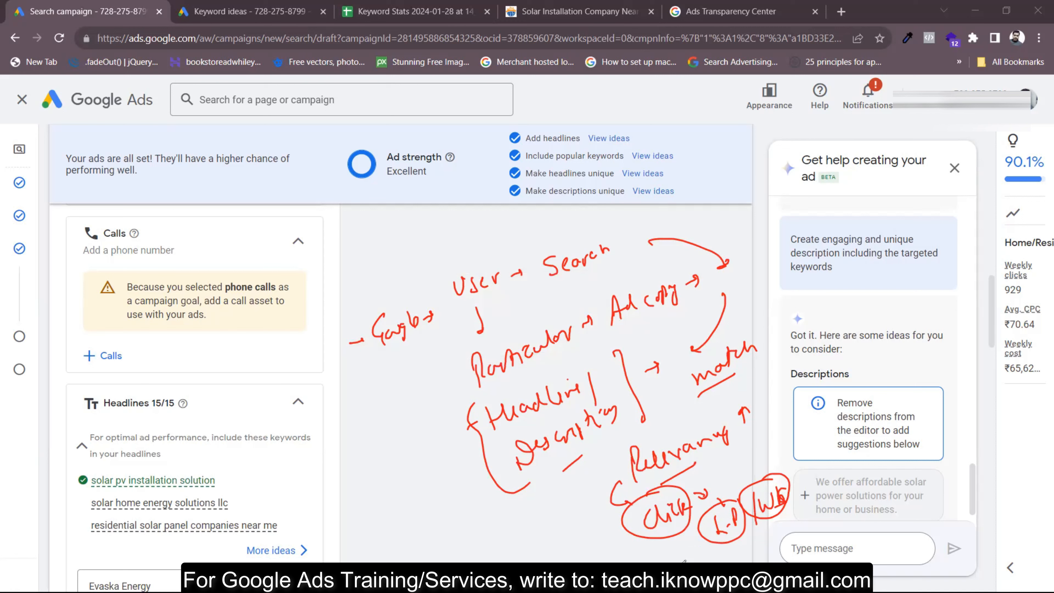
left_click_drag(697, 547, 702, 547)
left_click_drag(720, 556, 725, 554)
mouse_move(743, 544)
left_mouse_down()
mouse_move(790, 548)
mouse_move(859, 518)
left_mouse_up()
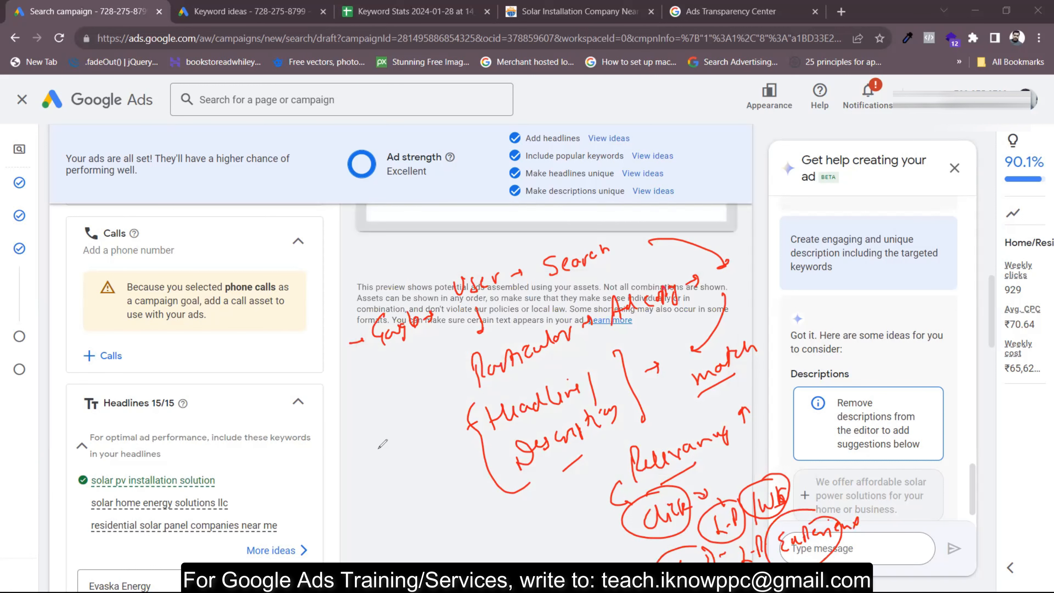
Handwrite Quality Score with a down arrow to the formula Ad Rank = Bid x Q.S beside the headline notes
left_click_drag(330, 495, 319, 502)
mouse_move(313, 454)
left_mouse_down()
mouse_move(322, 461)
mouse_move(406, 398)
mouse_move(419, 392)
mouse_move(421, 407)
left_mouse_up()
left_click_drag(359, 462, 365, 481)
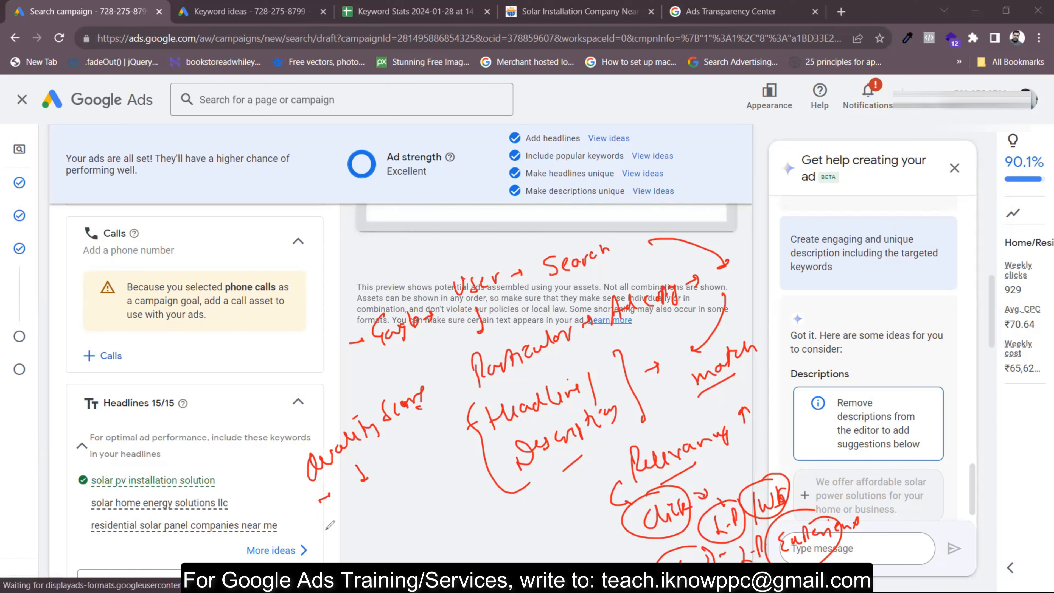
mouse_move(315, 537)
left_mouse_down()
mouse_move(376, 492)
mouse_move(410, 490)
mouse_move(447, 461)
mouse_move(464, 470)
left_mouse_up()
left_click_drag(458, 481, 446, 511)
left_click_drag(443, 503, 452, 509)
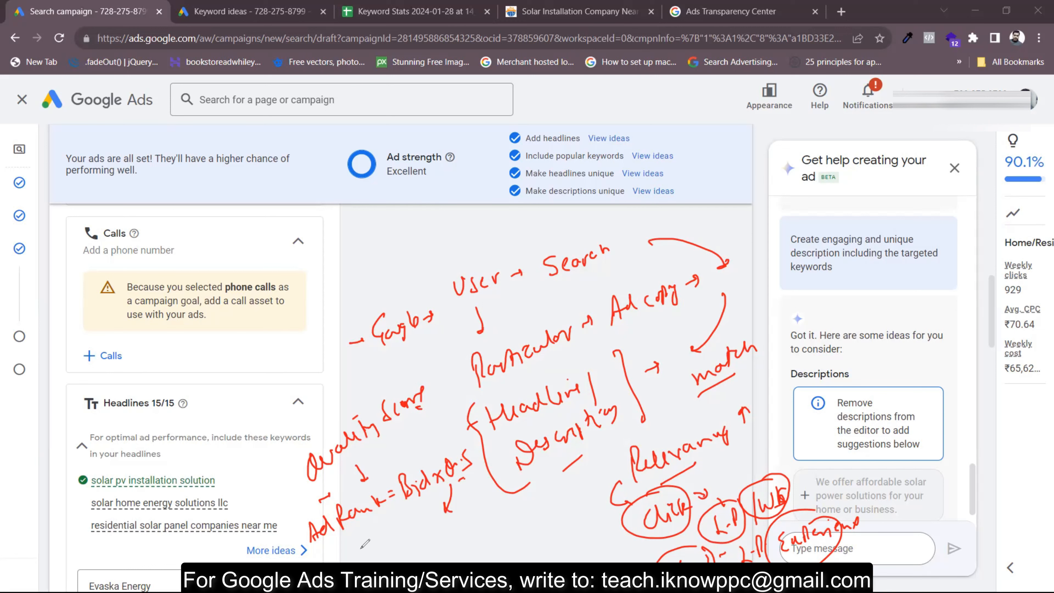
List Exp-CTR, Ad Relevancy and L.P. Exp under the Ad Rank formula, circle Ad Relevancy and add a curved arrow to L.P. Exp
mouse_move(338, 549)
left_mouse_down()
mouse_move(387, 535)
mouse_move(380, 542)
left_mouse_up()
mouse_move(384, 532)
left_mouse_down()
mouse_move(395, 530)
mouse_move(389, 541)
left_mouse_up()
left_click(406, 533)
mouse_move(394, 540)
left_mouse_down()
mouse_move(481, 498)
mouse_move(523, 489)
mouse_move(528, 501)
left_mouse_up()
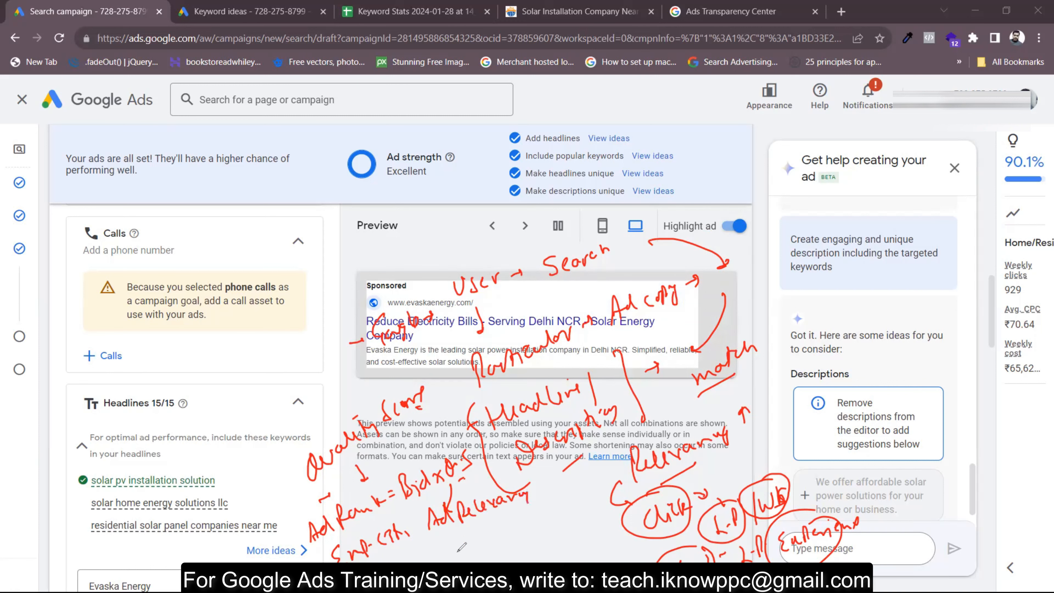
mouse_move(449, 548)
left_mouse_down()
mouse_move(514, 522)
mouse_move(511, 539)
left_mouse_up()
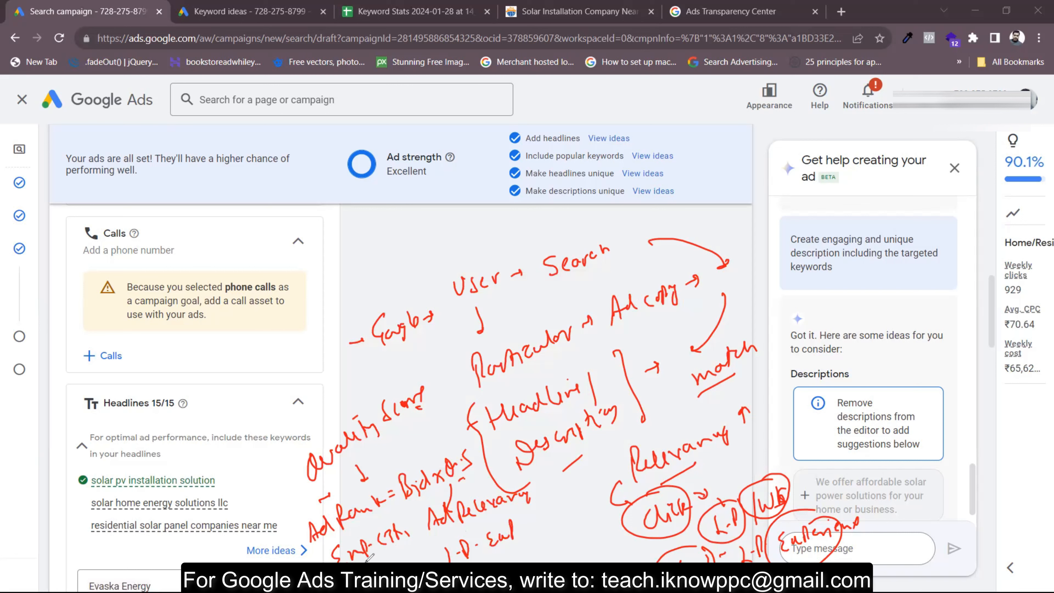
left_click_drag(386, 555, 367, 560)
mouse_move(500, 482)
left_mouse_down()
mouse_move(444, 495)
mouse_move(547, 502)
mouse_move(487, 482)
left_mouse_up()
left_click_drag(548, 502, 535, 539)
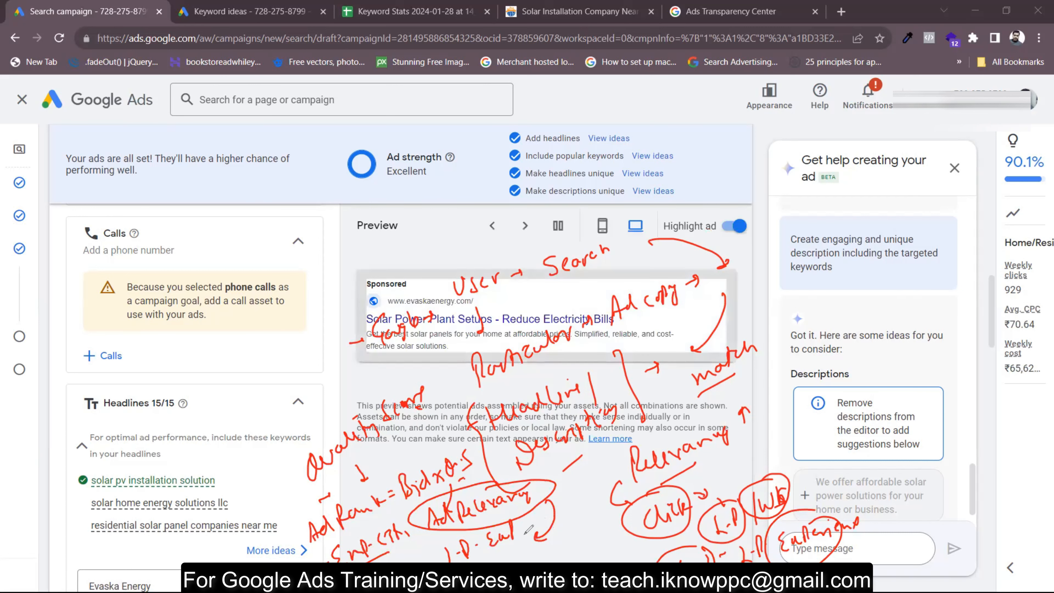
Circle Quality Score, add notes for Ad Rank Top, Conversion, Relevant and lower Cost, and clear all the red markings
mouse_move(351, 400)
left_mouse_down()
mouse_move(326, 415)
mouse_move(463, 407)
mouse_move(320, 421)
mouse_move(338, 389)
left_mouse_up()
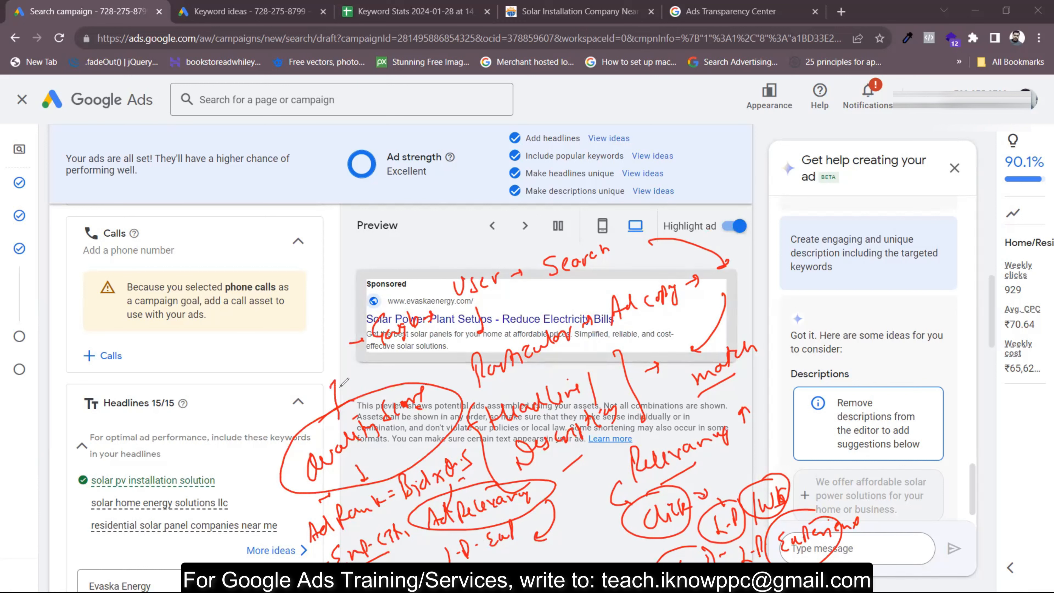
mouse_move(214, 359)
left_mouse_down()
mouse_move(241, 332)
mouse_move(274, 320)
mouse_move(272, 332)
mouse_move(306, 282)
mouse_move(320, 292)
mouse_move(331, 272)
mouse_move(309, 345)
left_mouse_up()
left_click_drag(306, 343, 319, 342)
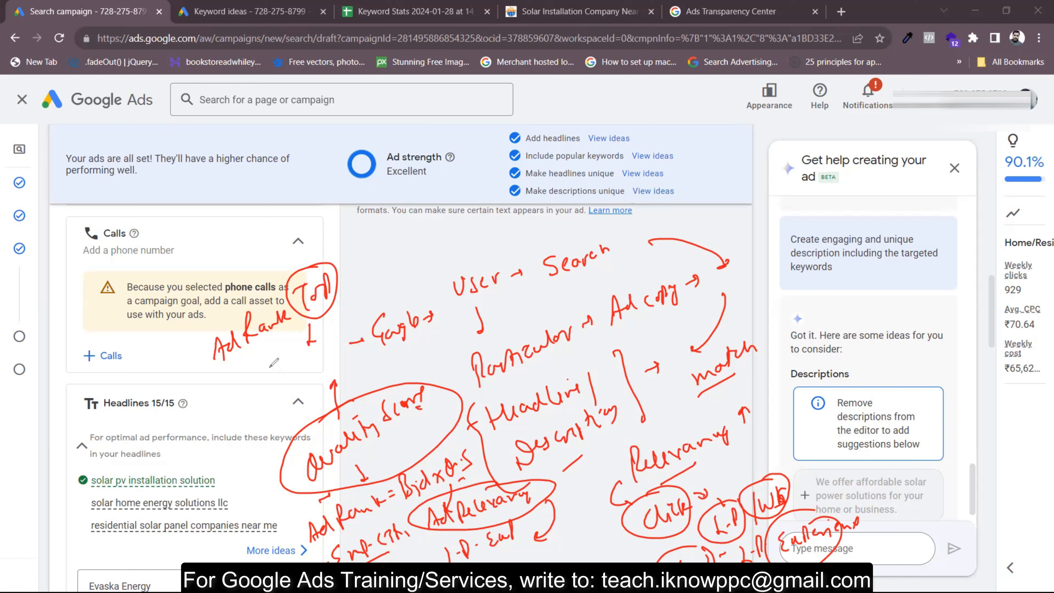
mouse_move(231, 383)
left_mouse_down()
mouse_move(236, 401)
mouse_move(321, 339)
mouse_move(309, 342)
mouse_move(337, 334)
left_mouse_up()
left_click_drag(262, 408, 339, 360)
mouse_move(280, 415)
left_mouse_down()
mouse_move(237, 457)
mouse_move(268, 426)
mouse_move(265, 450)
mouse_move(224, 440)
left_mouse_up()
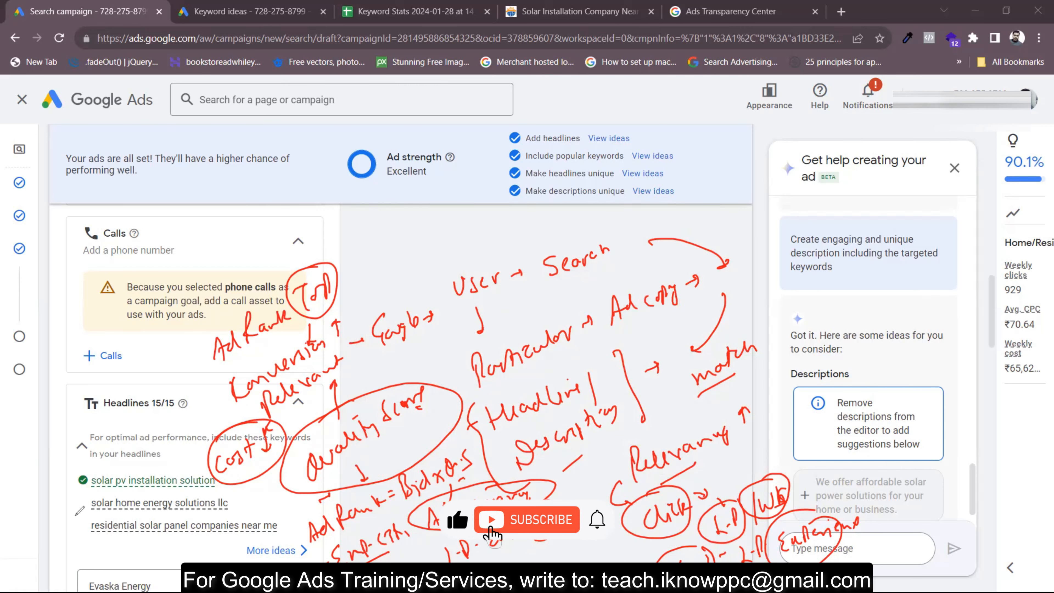
key("ctrl+shift+7")
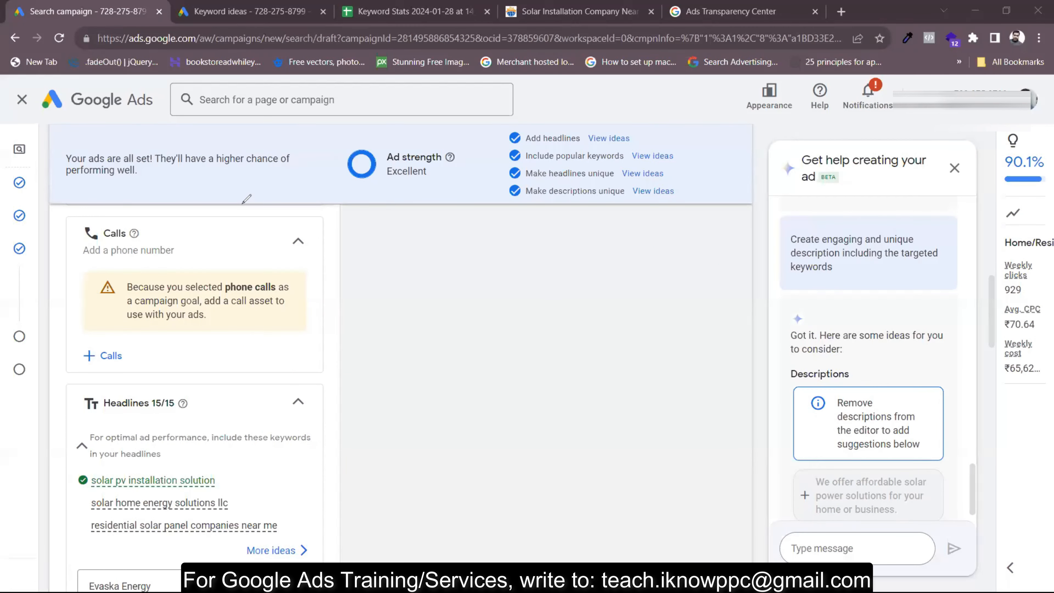
Compare the ad preview with the Evaska Energy ad in the Ads Transparency Center, and return to the campaign draft
scroll(558, 319, "up", 4)
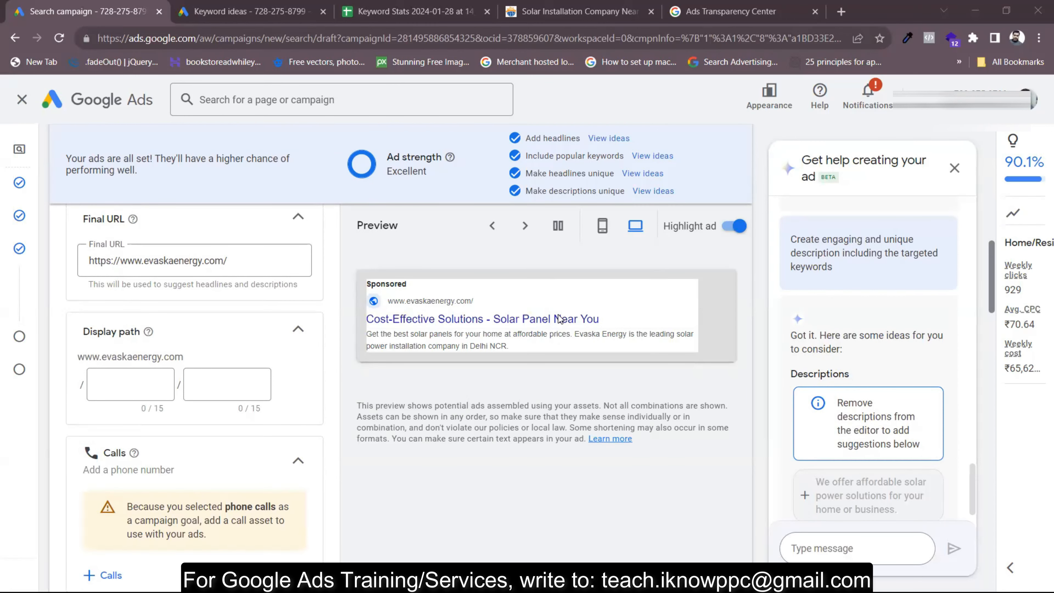
left_click(732, 21)
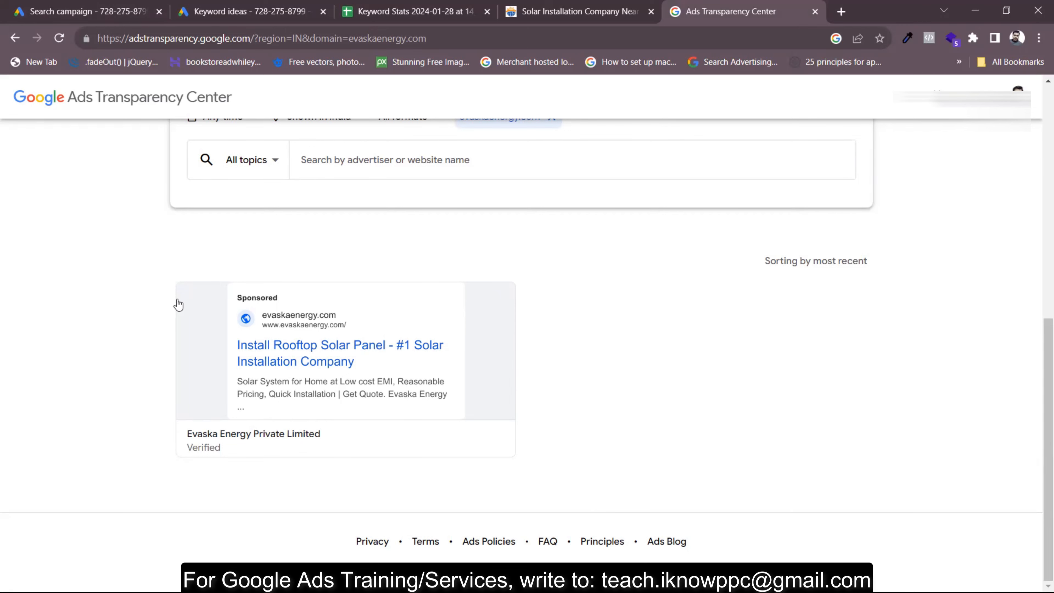
left_click(104, 12)
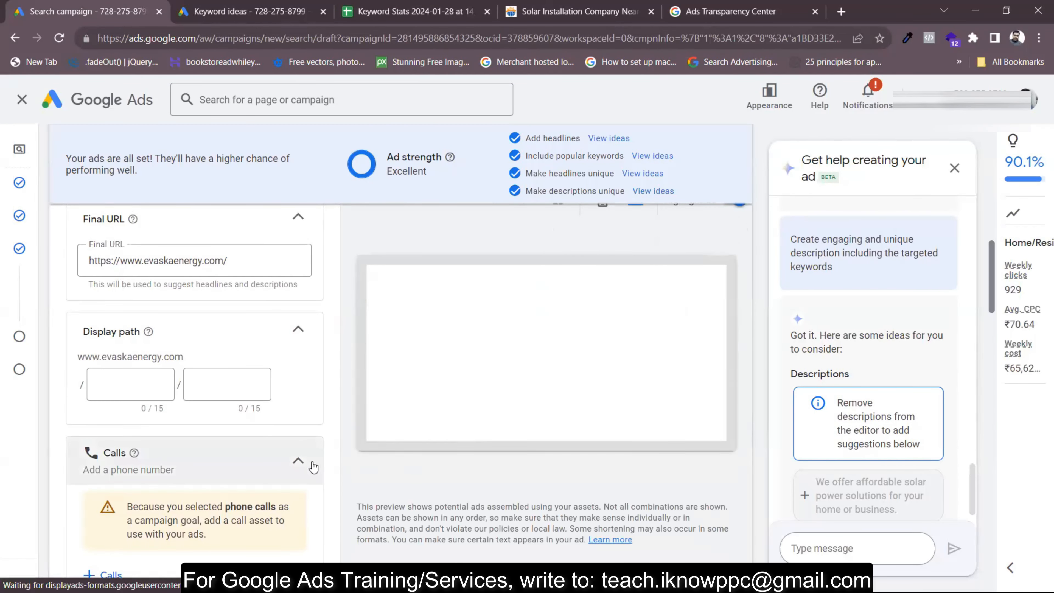
Review the ad's business name, sitelinks, callouts and preview, and compare them with the Evaska Energy ad in the Ads Transparency Center
scroll(366, 494, "down", 10)
scroll(366, 493, "down", 12)
scroll(365, 494, "down", 11)
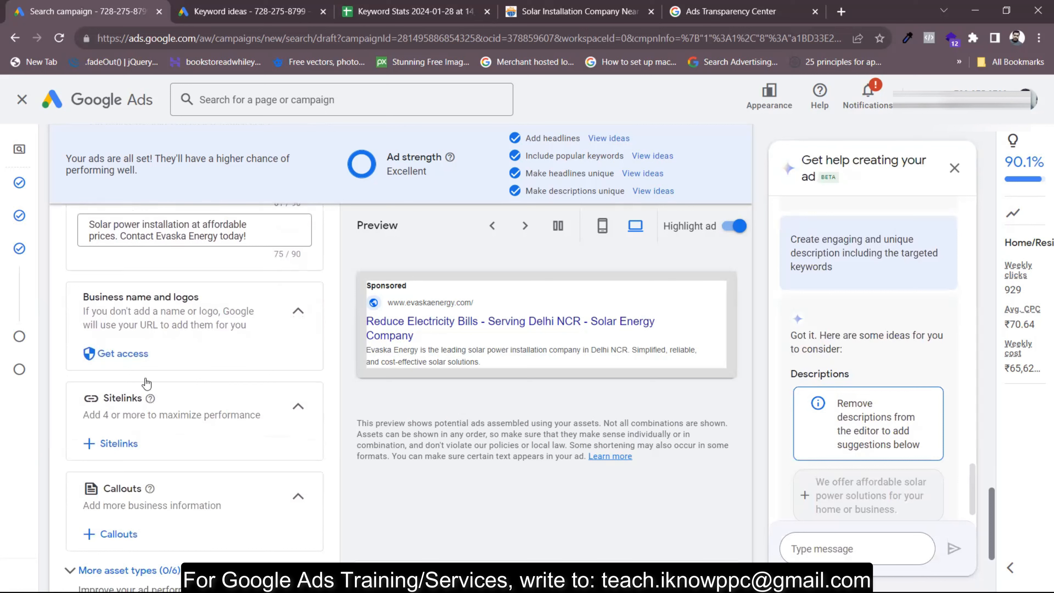
left_click(140, 357)
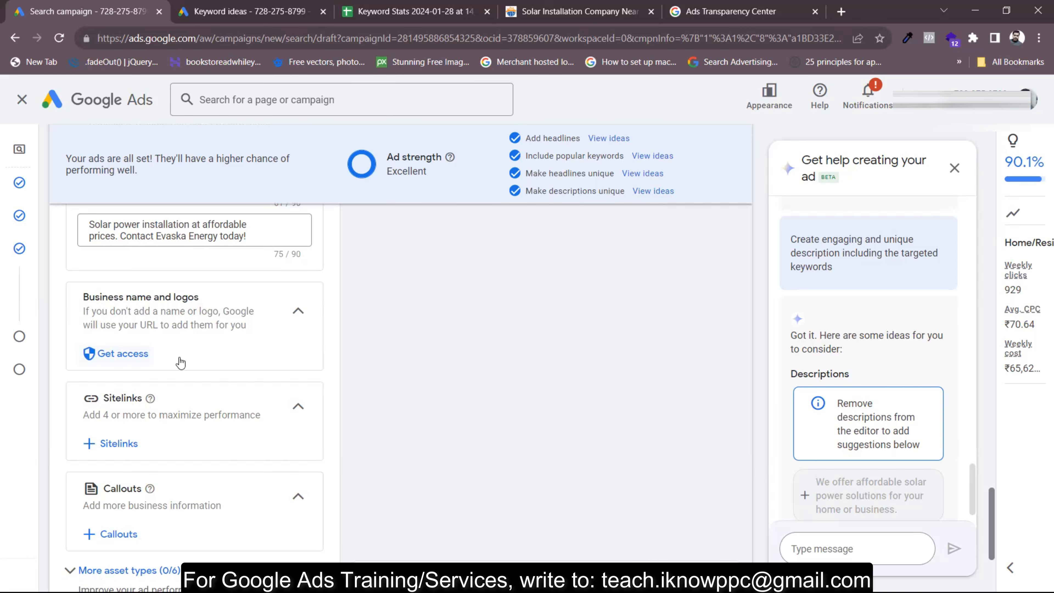
scroll(180, 363, "down", 1)
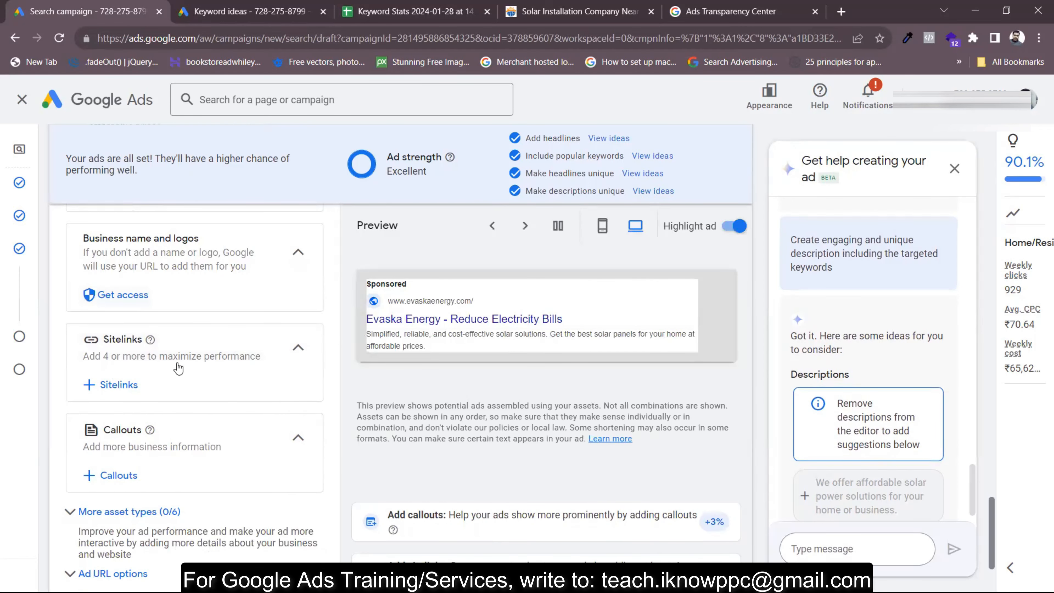
scroll(164, 382, "down", 3)
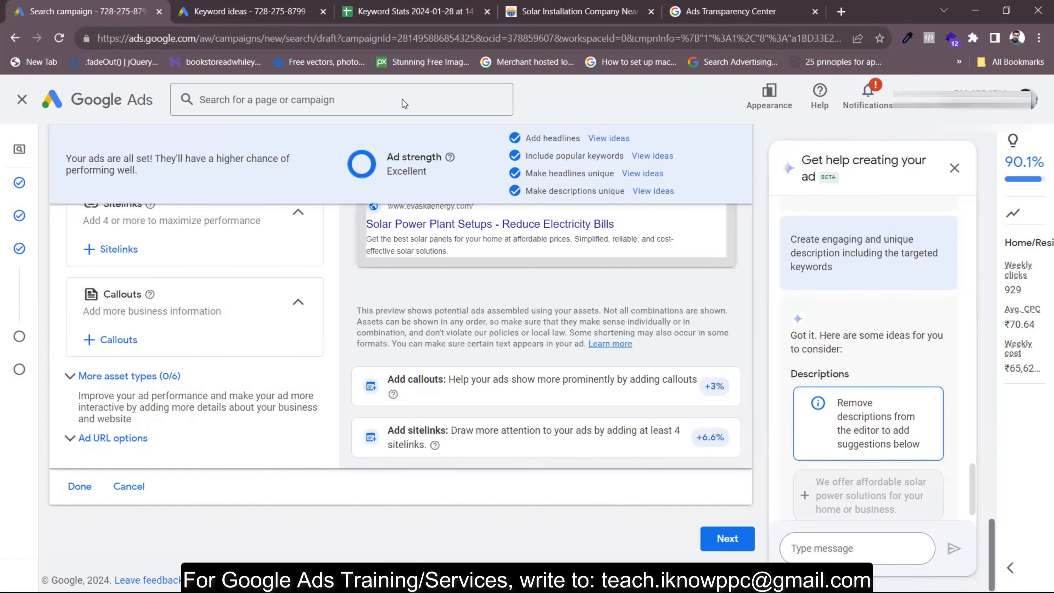
left_click(720, 12)
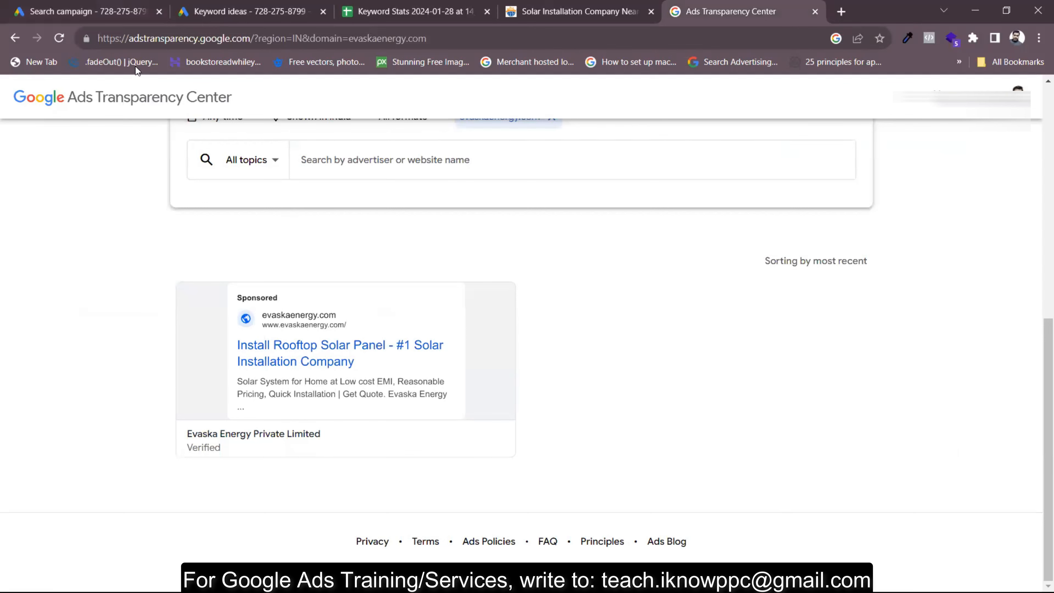
left_click(95, 12)
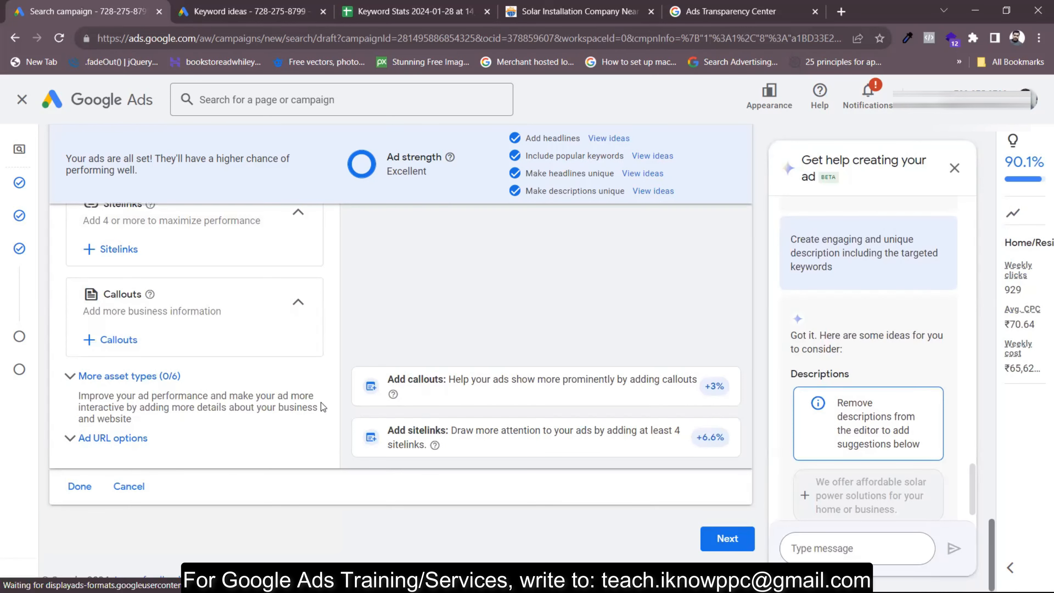
scroll(286, 349, "up", 5)
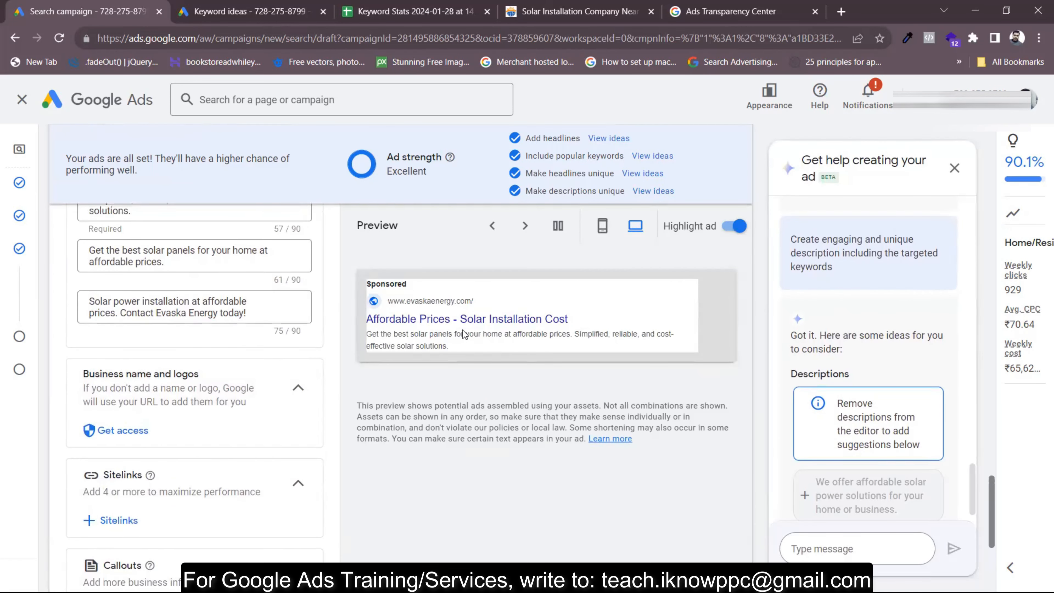
scroll(355, 408, "down", 5)
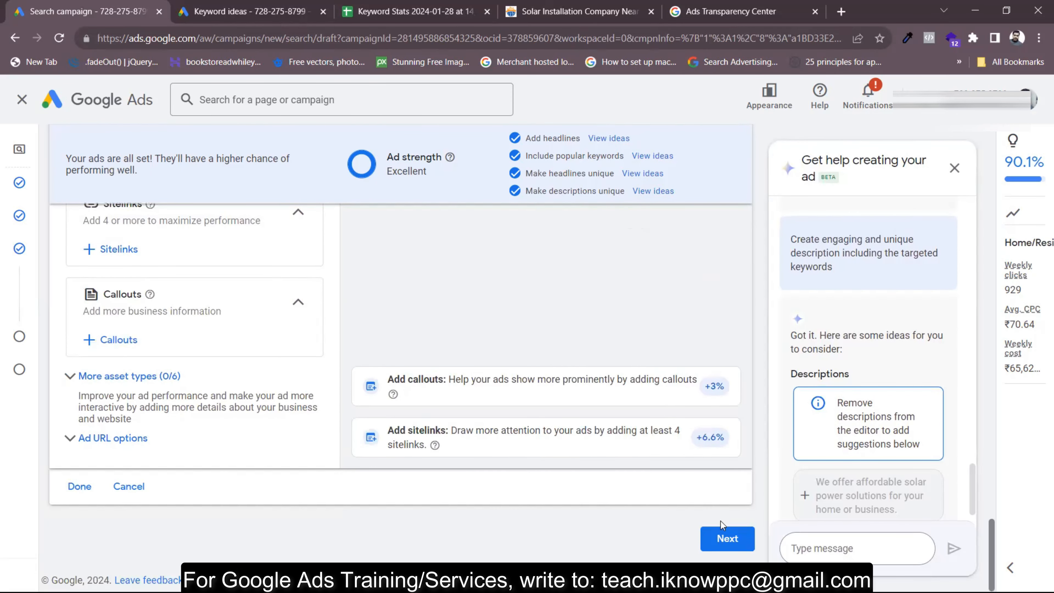
Finish the ad, set the average daily budget to ₹7,500.88, and publish the Website traffic-Search-4 campaign
left_click(724, 535)
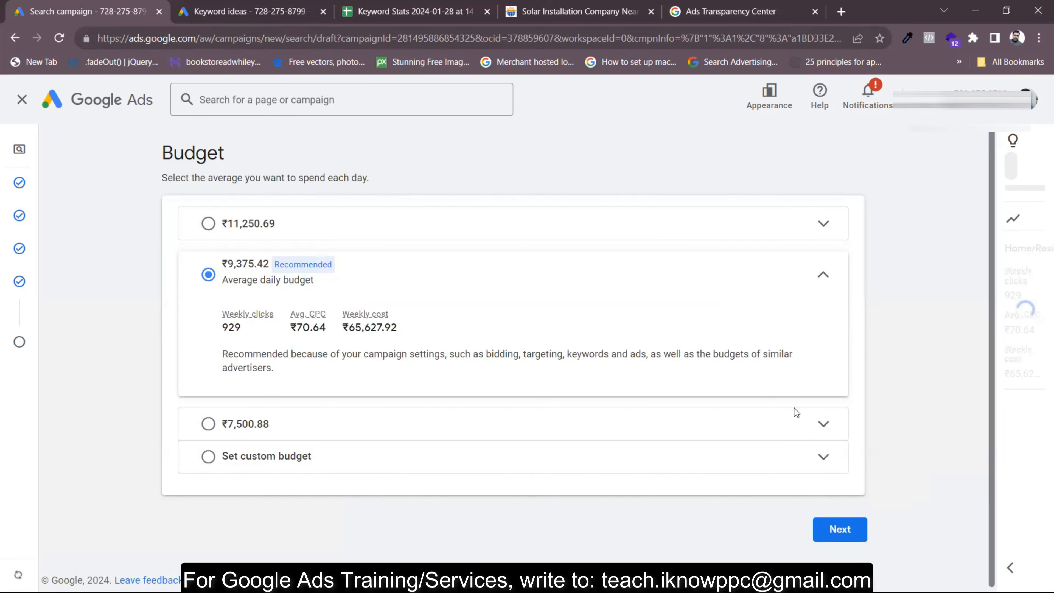
left_click(846, 529)
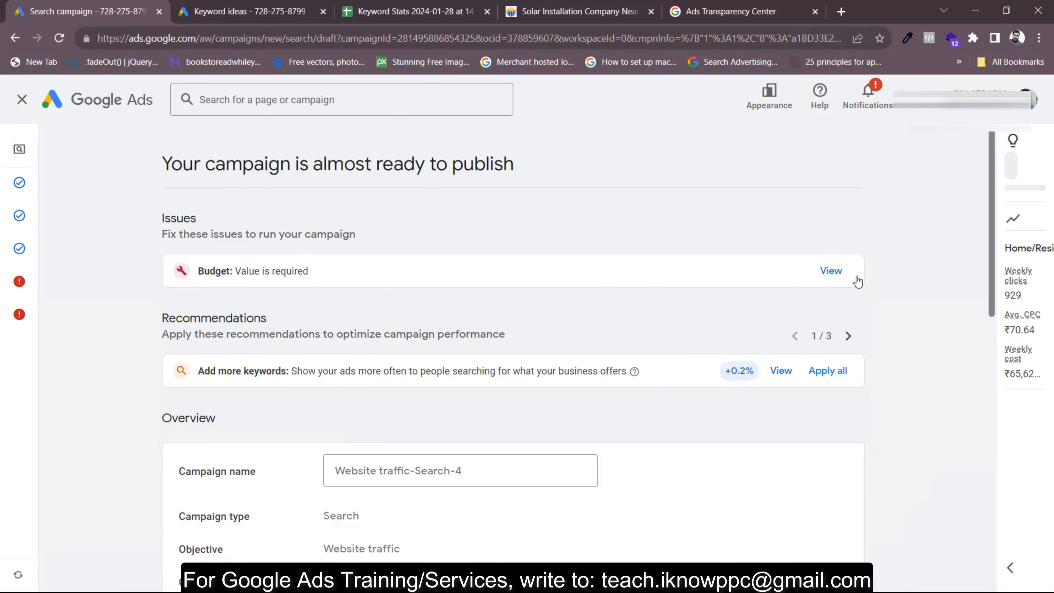
left_click(838, 273)
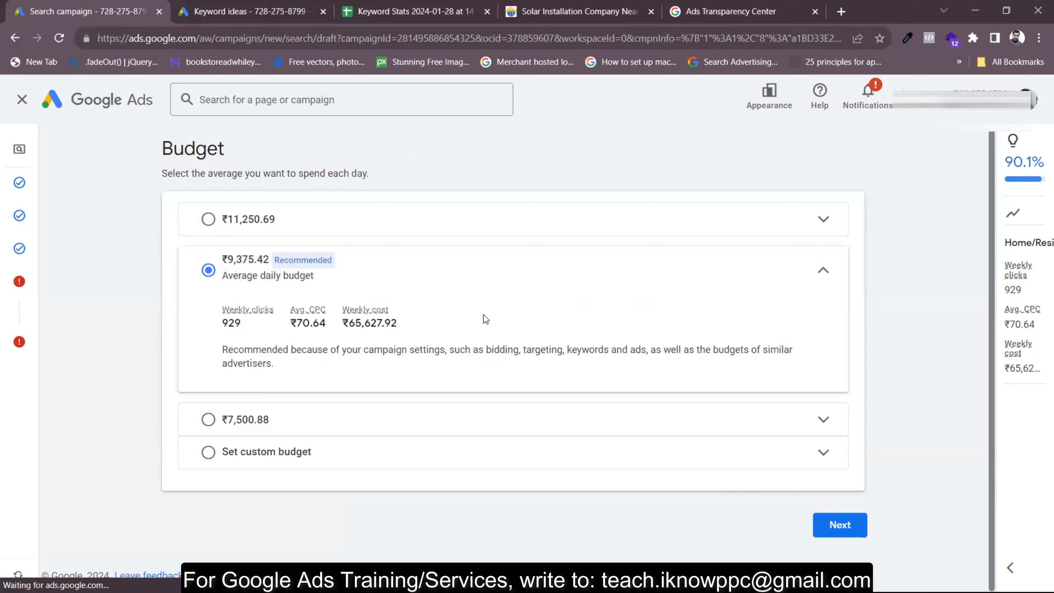
left_click(270, 418)
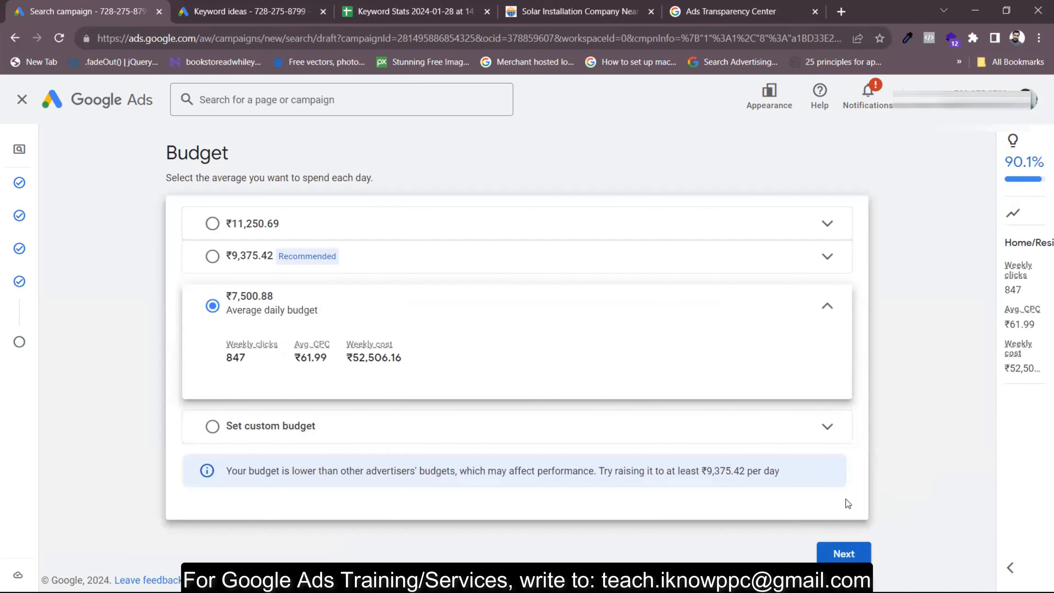
left_click(842, 557)
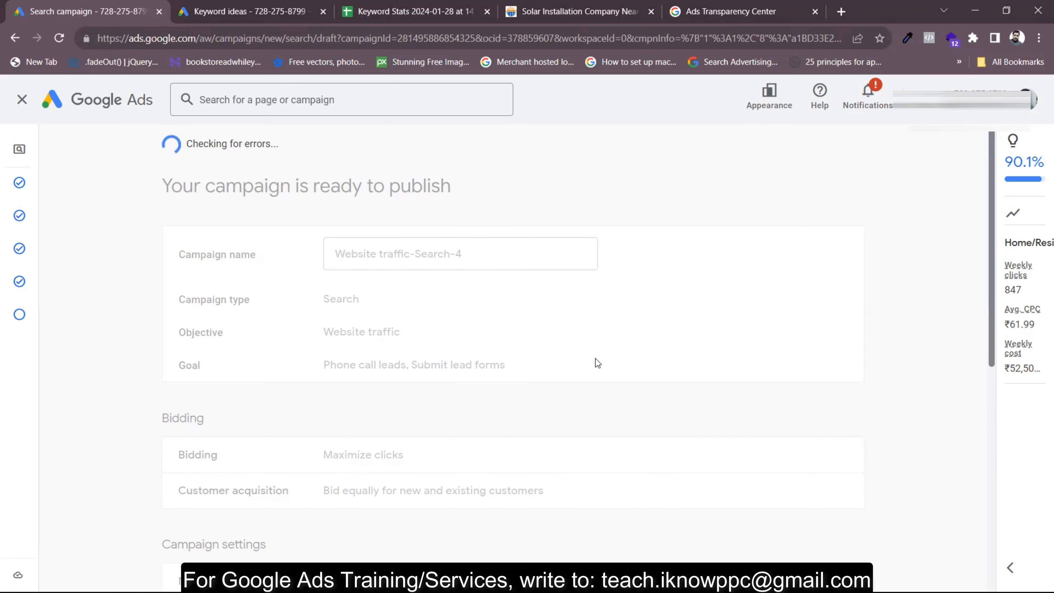
left_click(809, 158)
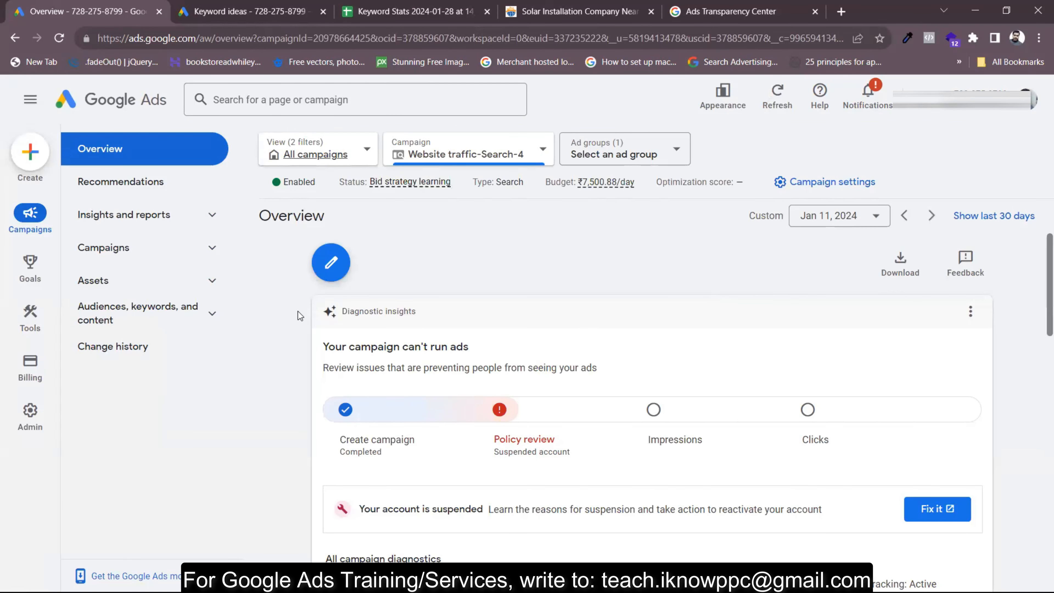
Open the Website traffic-Search-4 campaign from the campaign list and go to its assets
left_click(131, 261)
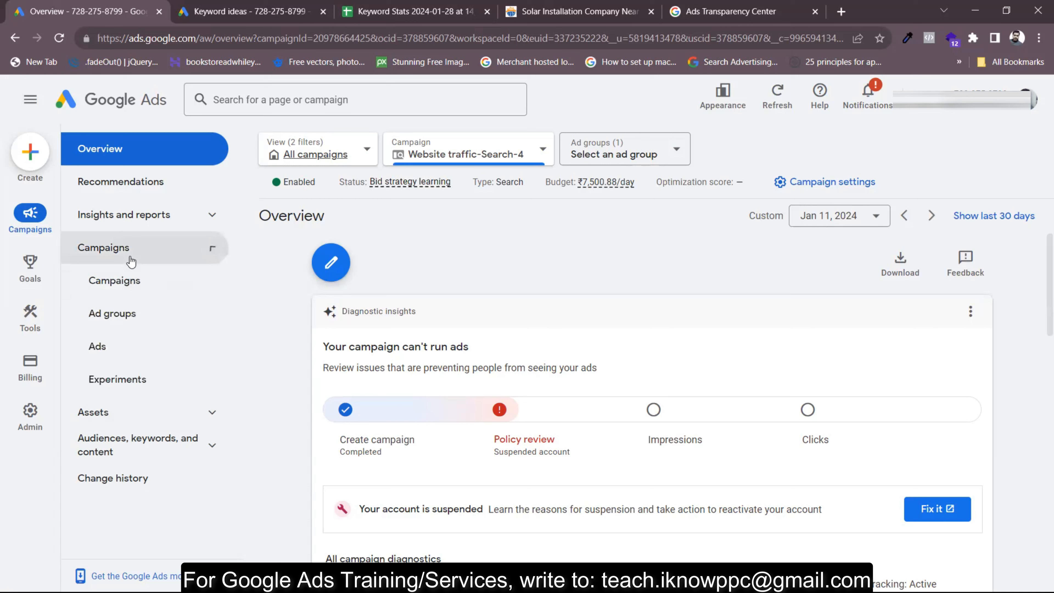
left_click(134, 282)
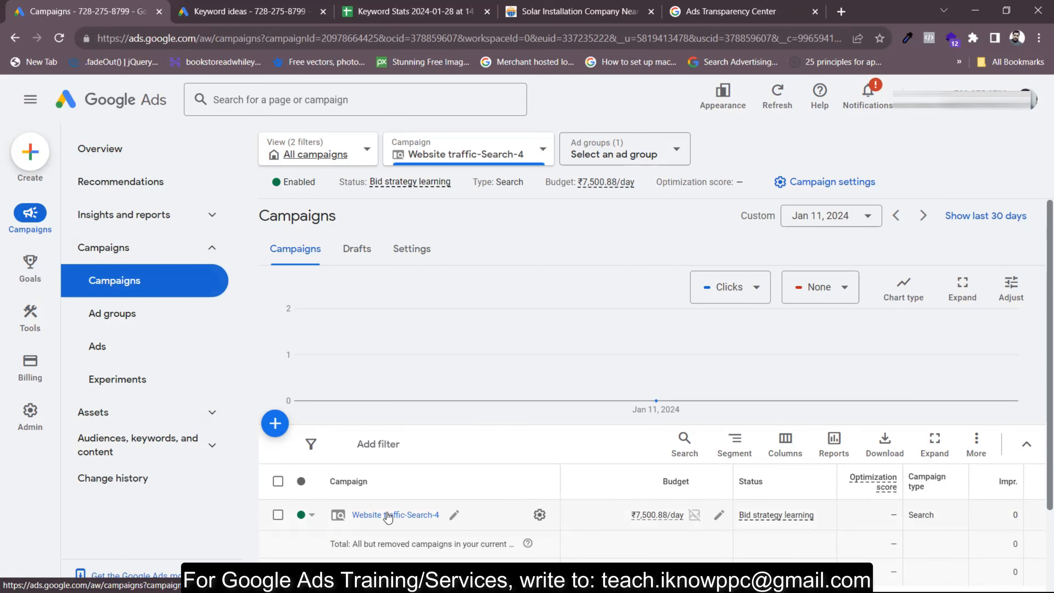
left_click(388, 515)
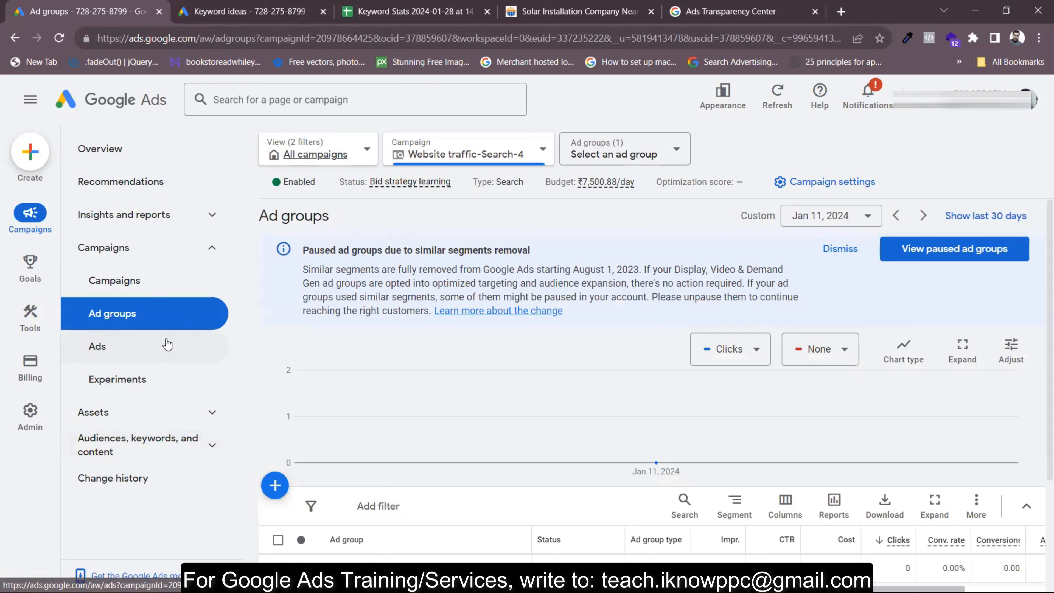
left_click(130, 415)
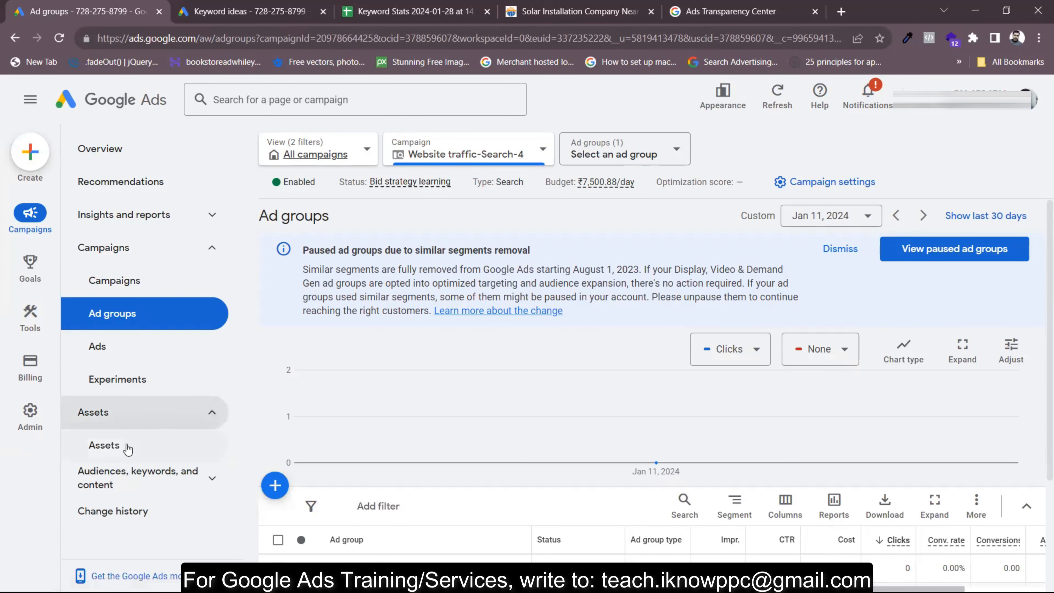
left_click(104, 445)
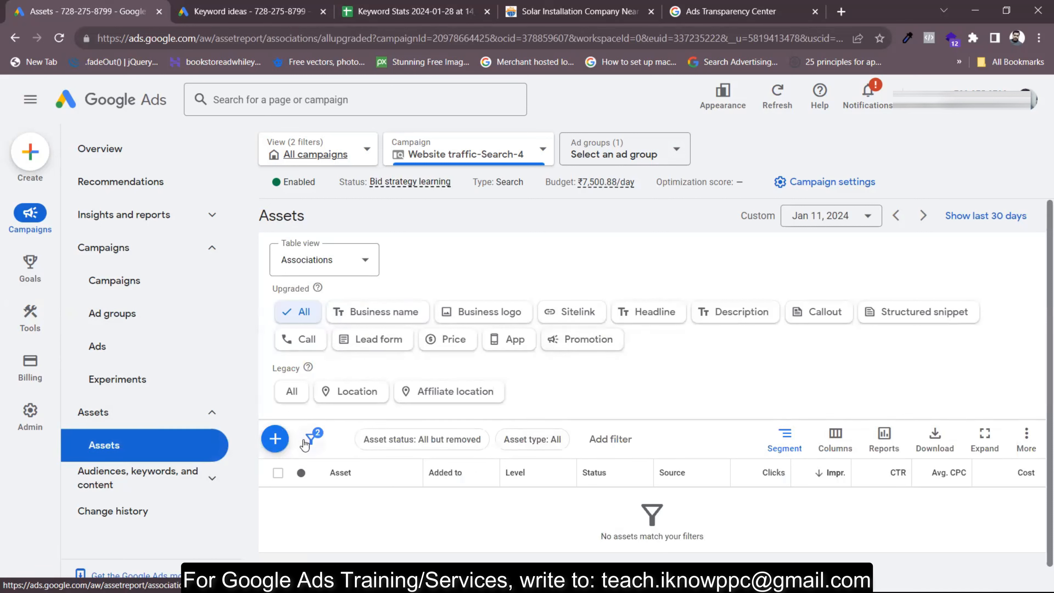
Start adding a new asset to the campaign and look through the available asset types, from Business name to App
left_click(279, 440)
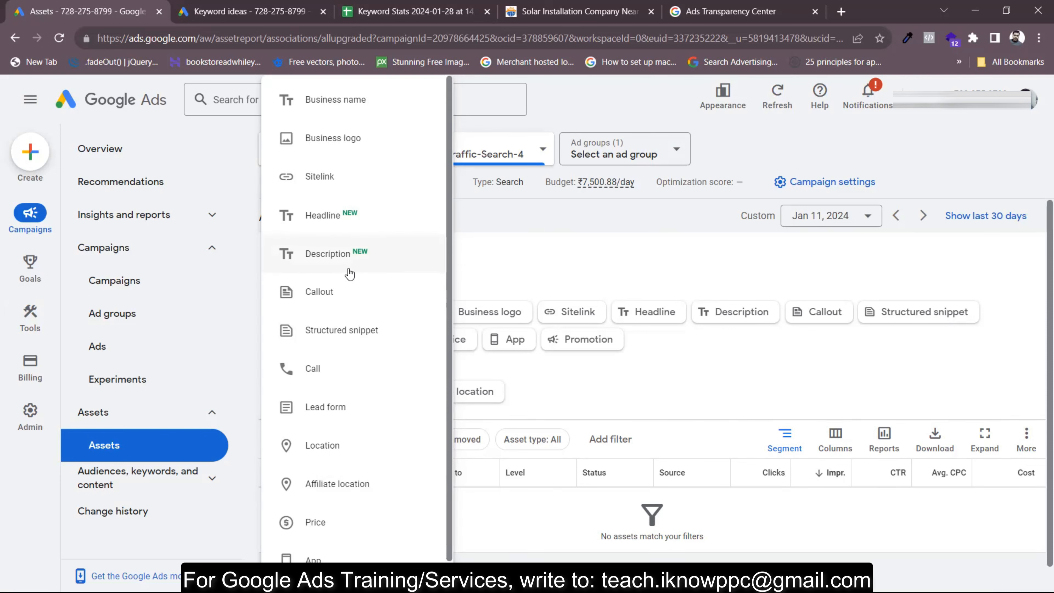
scroll(349, 273, "down", 1)
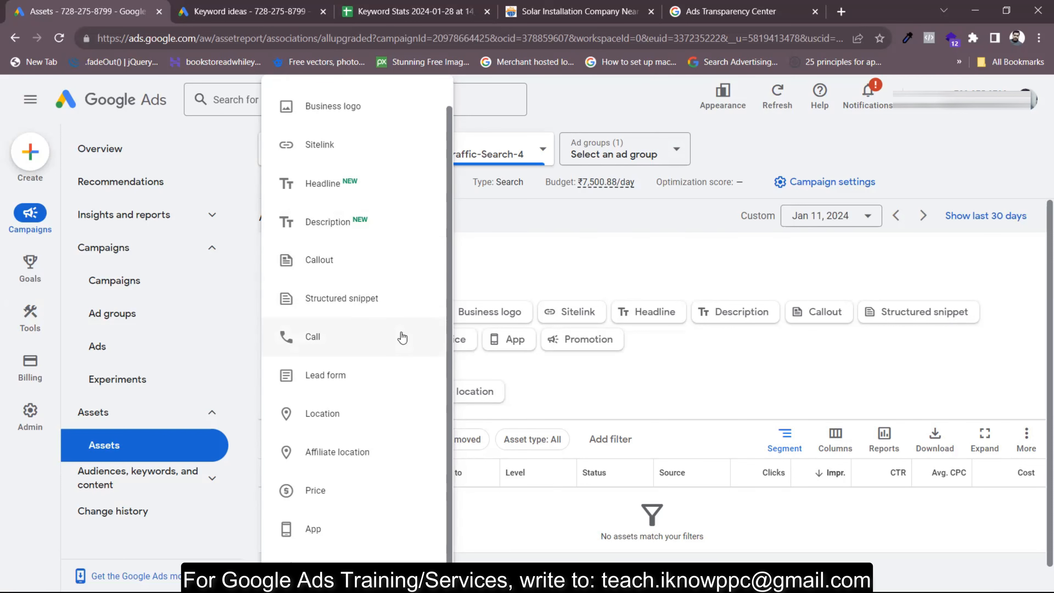
scroll(401, 337, "up", 1)
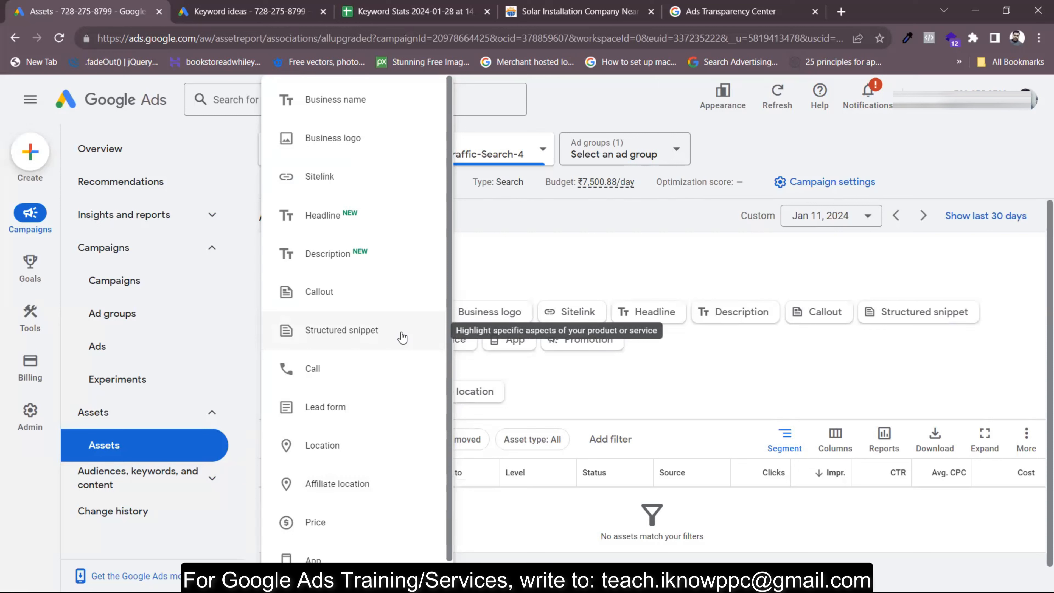